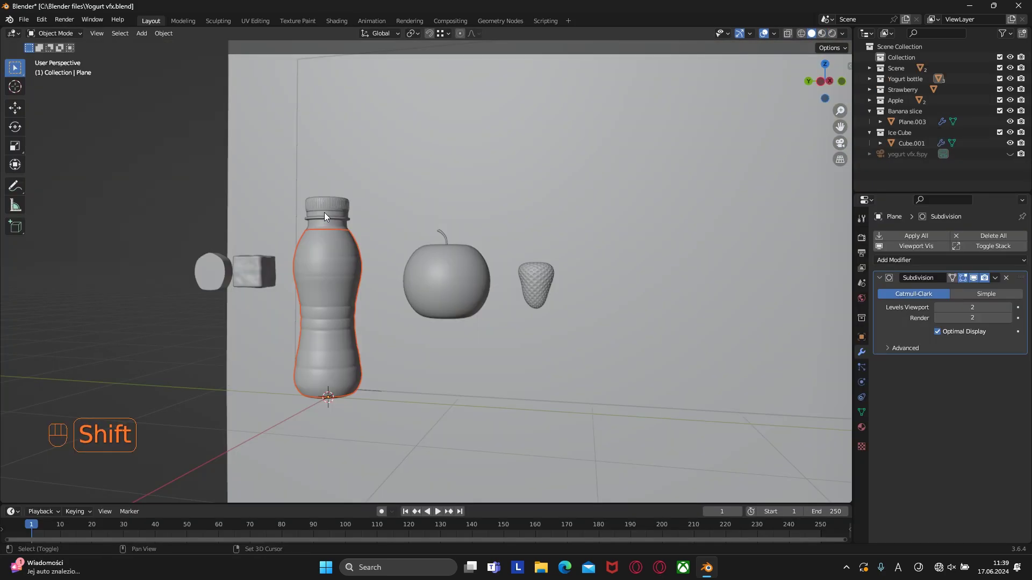
Switch to the Shading workspace and isolate the bottle's cap, neck and body in Local View
click(338, 21)
mouse_move(503, 214)
middle_down()
mouse_move(526, 210)
mouse_move(357, 196)
mouse_move(497, 232)
mouse_move(576, 215)
mouse_move(483, 178)
mouse_move(486, 166)
middle_up()
scroll(526, 192, up, 4)
drag(492, 145, 522, 178)
middle_drag(514, 182, 497, 142)
key(KP_Divide)
scroll(557, 185, up, 3)
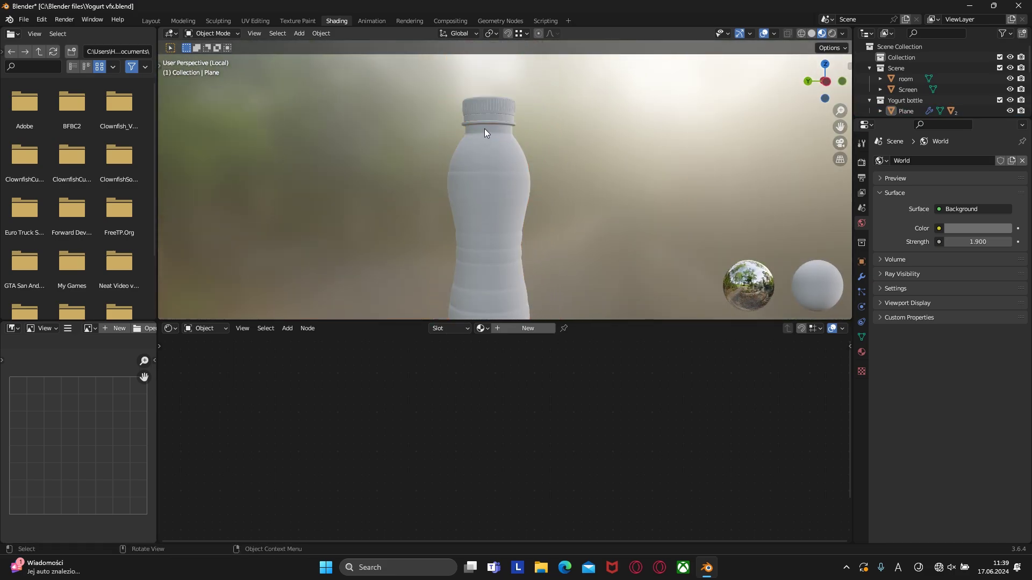
Assign the existing 'Material' to the bottle and add a Noise Texture node to its shader
click(480, 328)
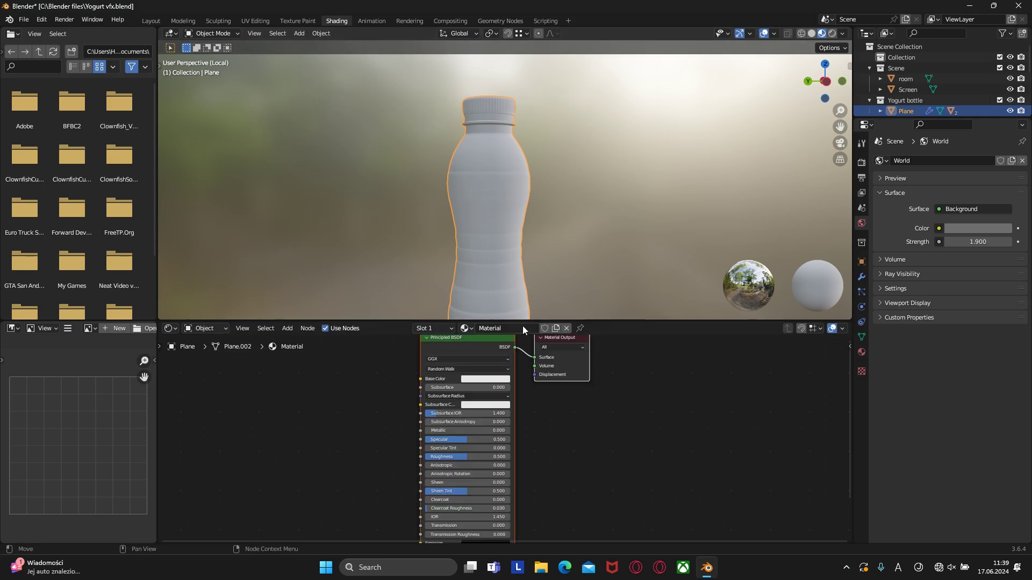
click(508, 387)
scroll(501, 389, down, 1)
key(shift+a)
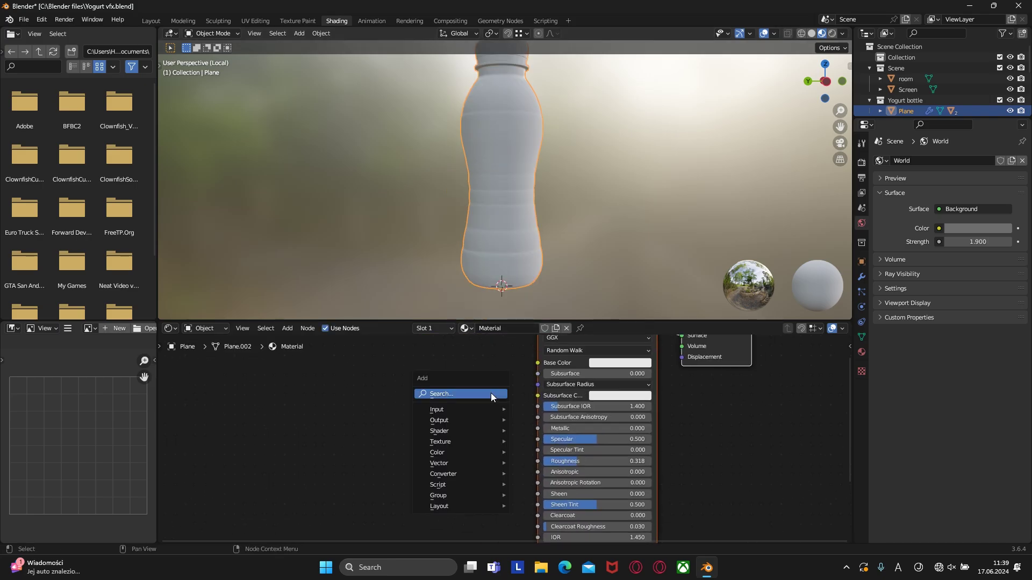
click(491, 392)
text(noise)
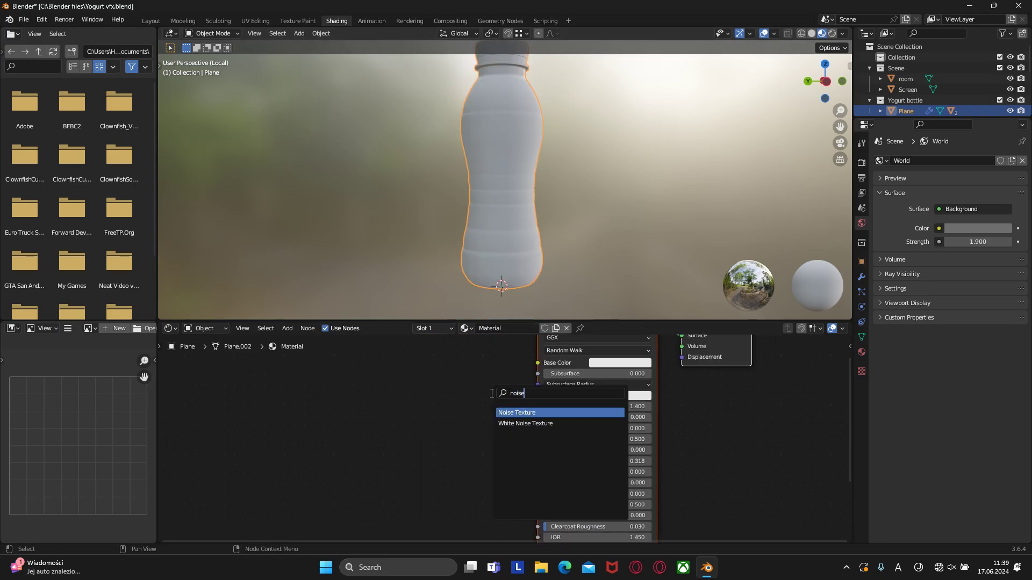
click(503, 414)
click(395, 451)
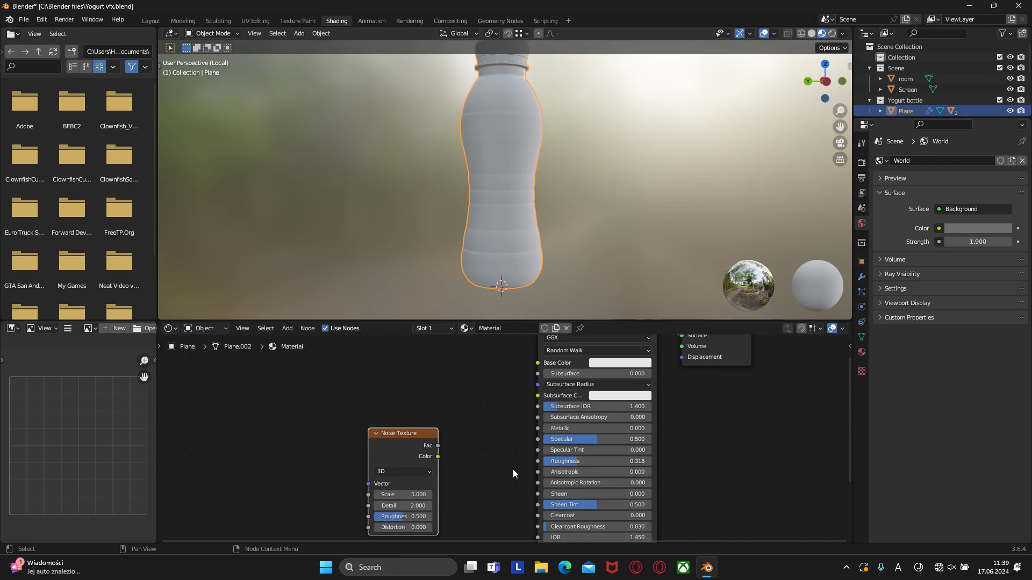
scroll(536, 453, down, 1)
scroll(536, 453, down, 1)
drag(431, 426, 403, 484)
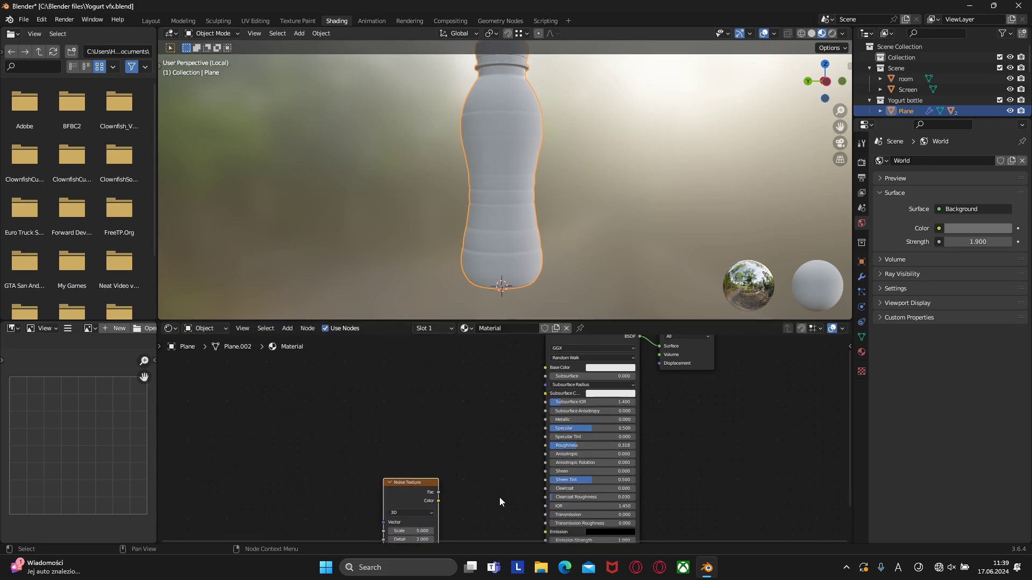
middle_drag(551, 466, 558, 387)
Add a Color Ramp node above the Principled BSDF shader node
key(shift+a)
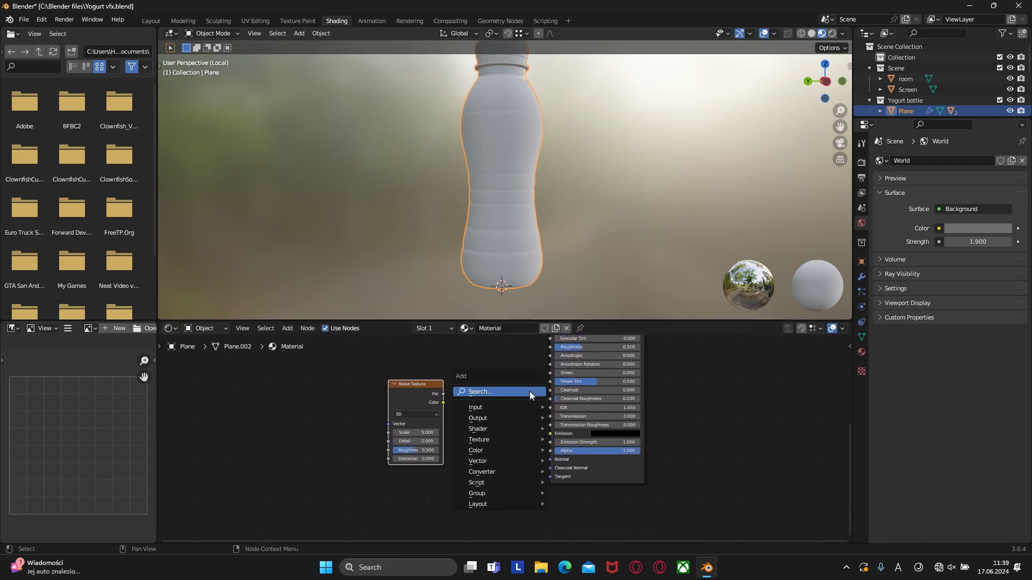
click(530, 391)
text(color)
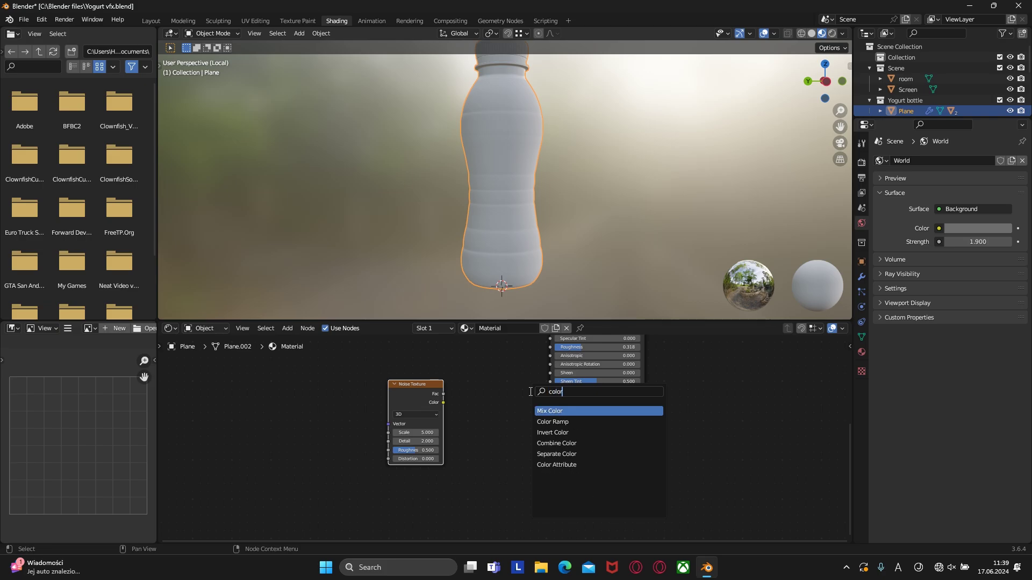
click(545, 422)
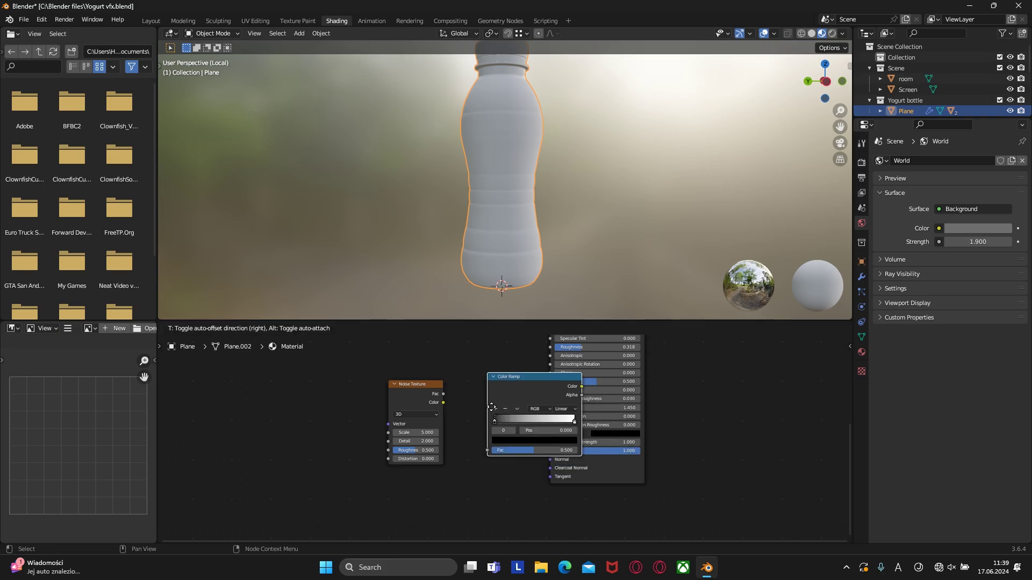
click(489, 379)
Link Noise Color to Color Ramp Fac and Color Ramp Color to the shader's Roughness
drag(402, 397, 336, 381)
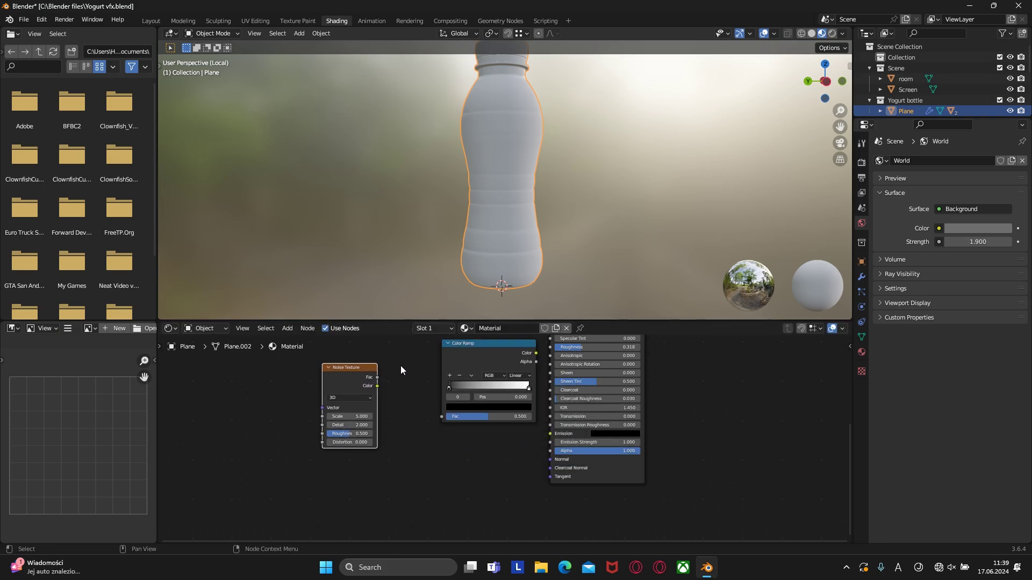
middle_drag(401, 366, 379, 412)
drag(360, 426, 425, 456)
drag(459, 383, 532, 387)
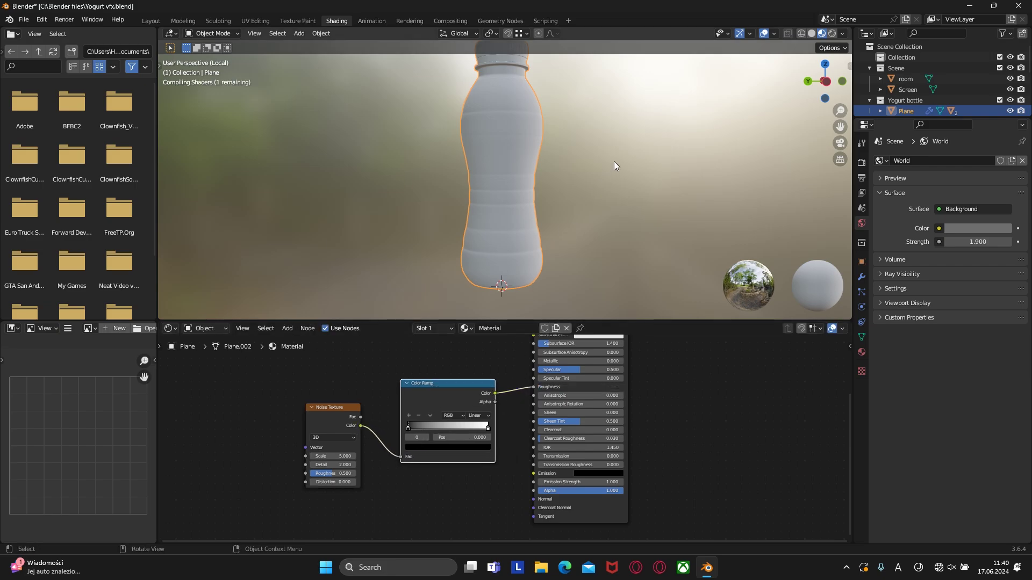
middle_drag(614, 161, 550, 174)
Move the Color Ramp's black stop to 0.273 and preview the mottled result on the bottle
shift+middle_drag(526, 91, 468, 189)
scroll(492, 215, up, 4)
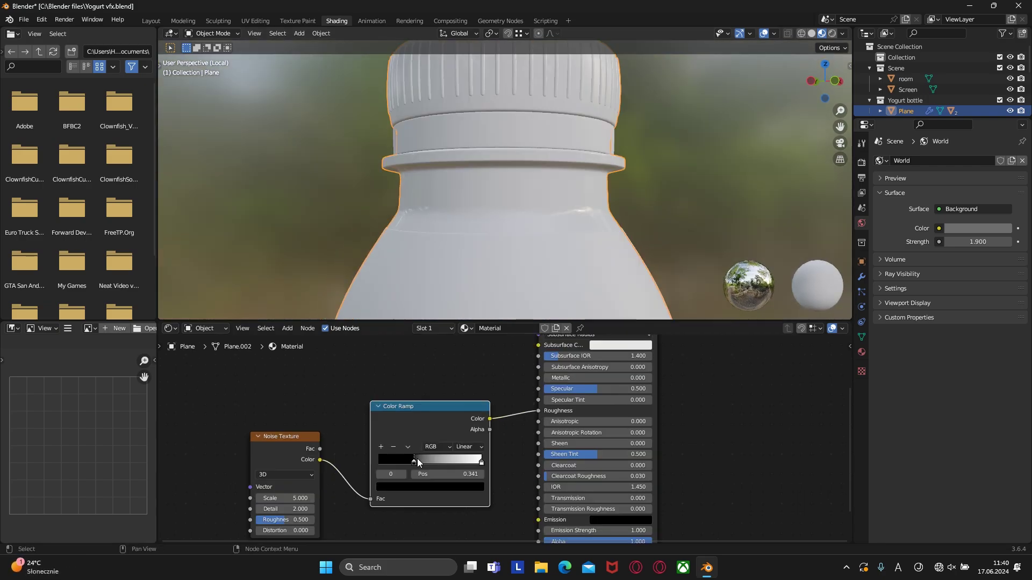
drag(417, 459, 410, 459)
ctrl+shift+click(433, 417)
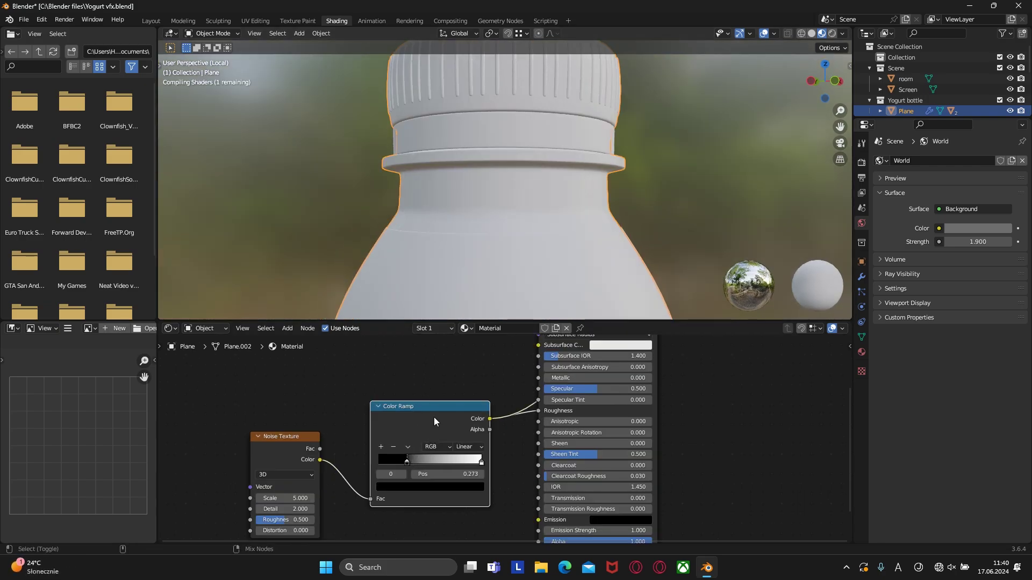
scroll(472, 161, down, 5)
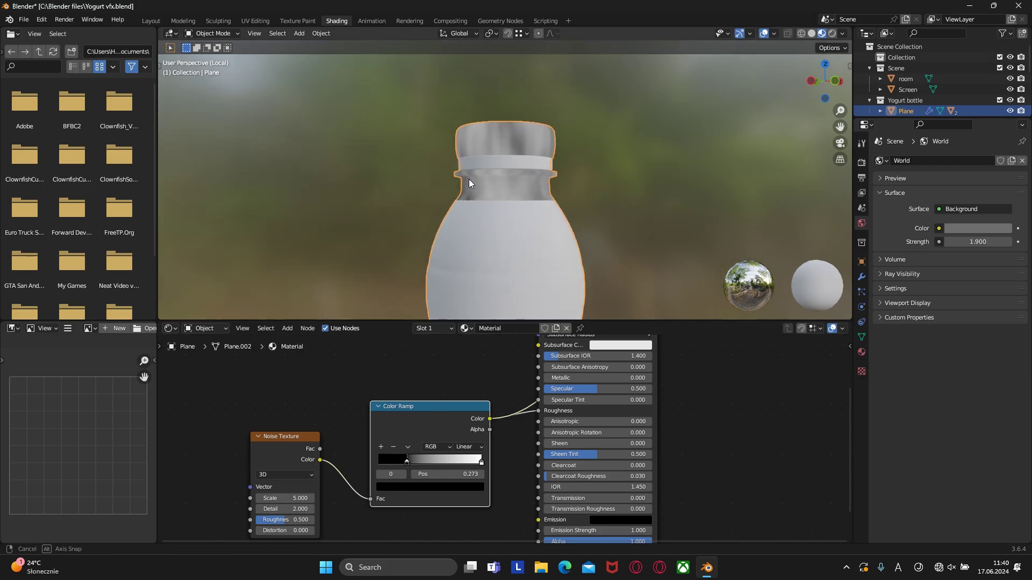
Add Mapping and Texture Coordinate nodes to the Noise Texture, using Object coordinates
click(285, 443)
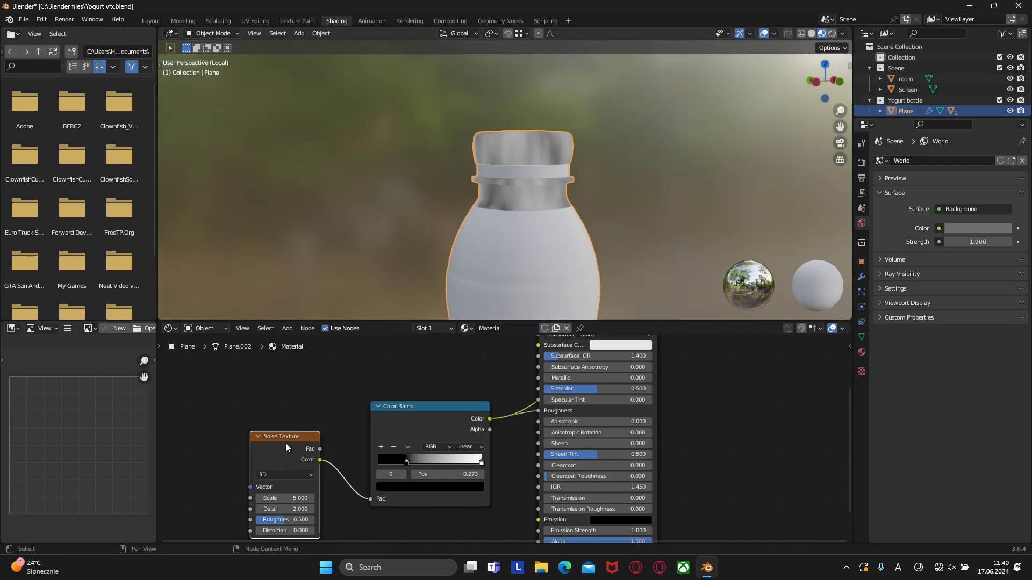
key(ctrl+t)
middle_drag(278, 429, 280, 426)
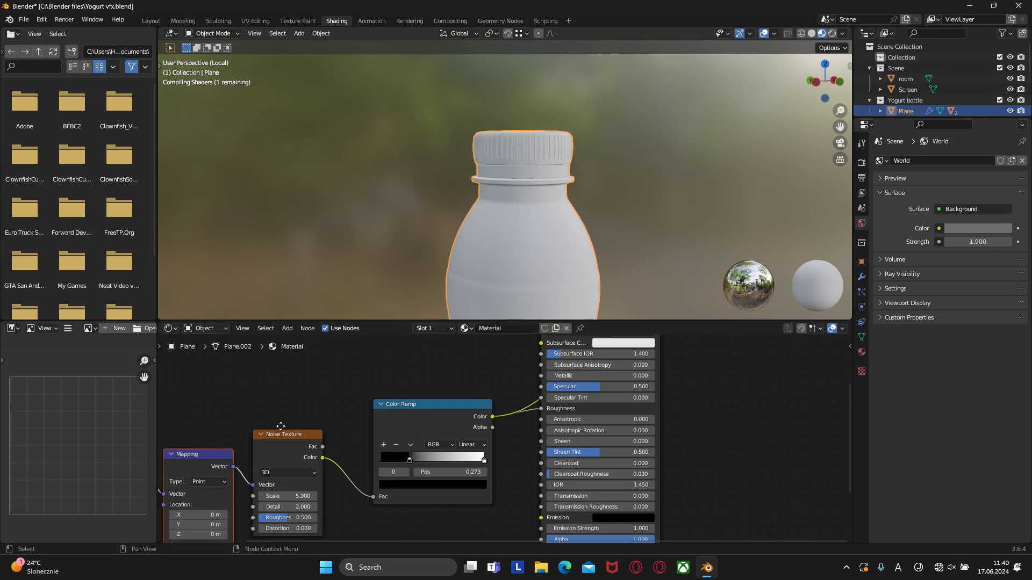
middle_drag(424, 393, 608, 335)
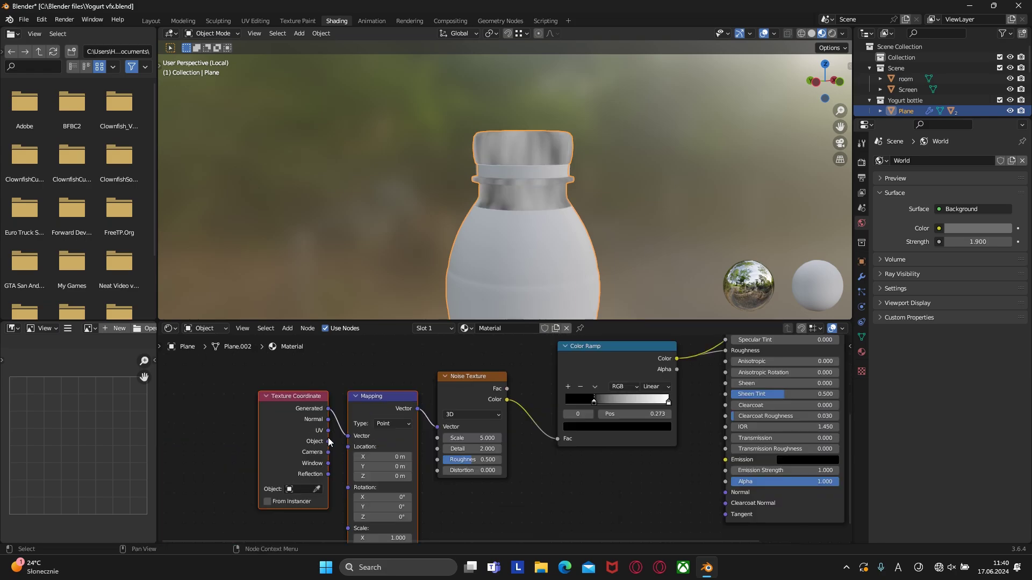
drag(328, 441, 348, 436)
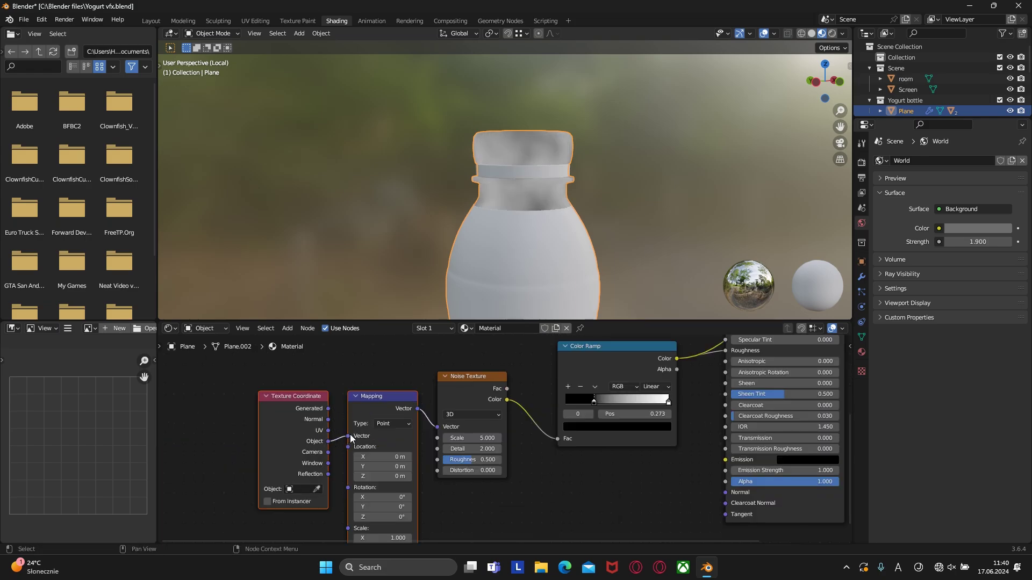
Set the Color Ramp stops to 0.332 and 0.936
middle_drag(534, 403, 503, 413)
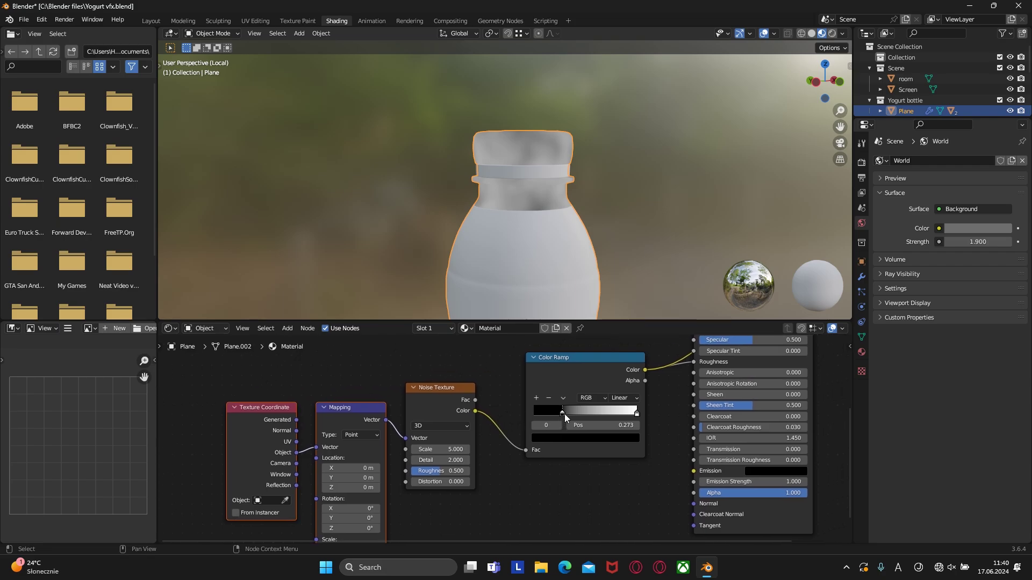
drag(564, 414, 571, 411)
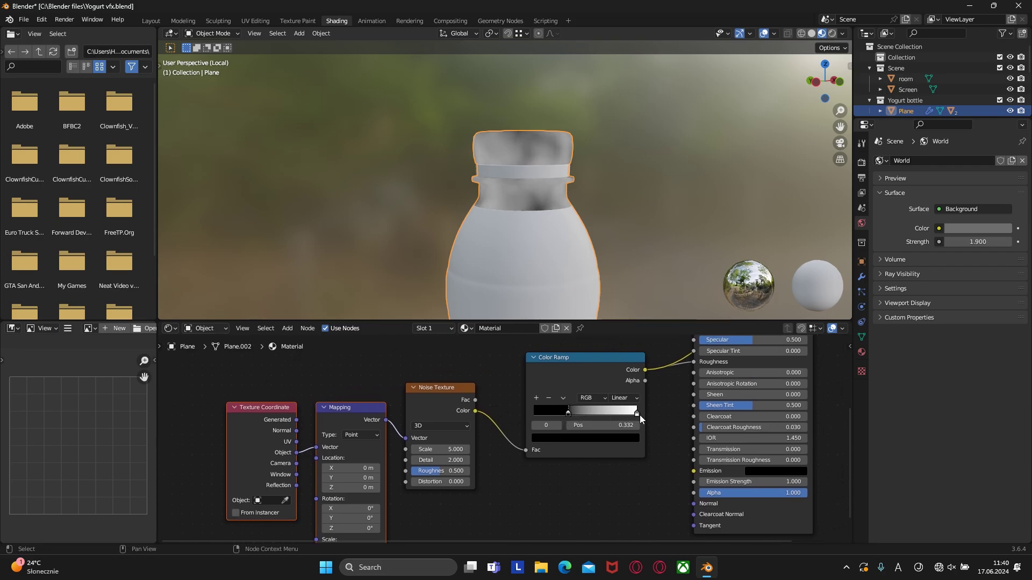
drag(639, 415, 634, 417)
middle_drag(684, 382, 589, 485)
middle_drag(614, 357, 592, 435)
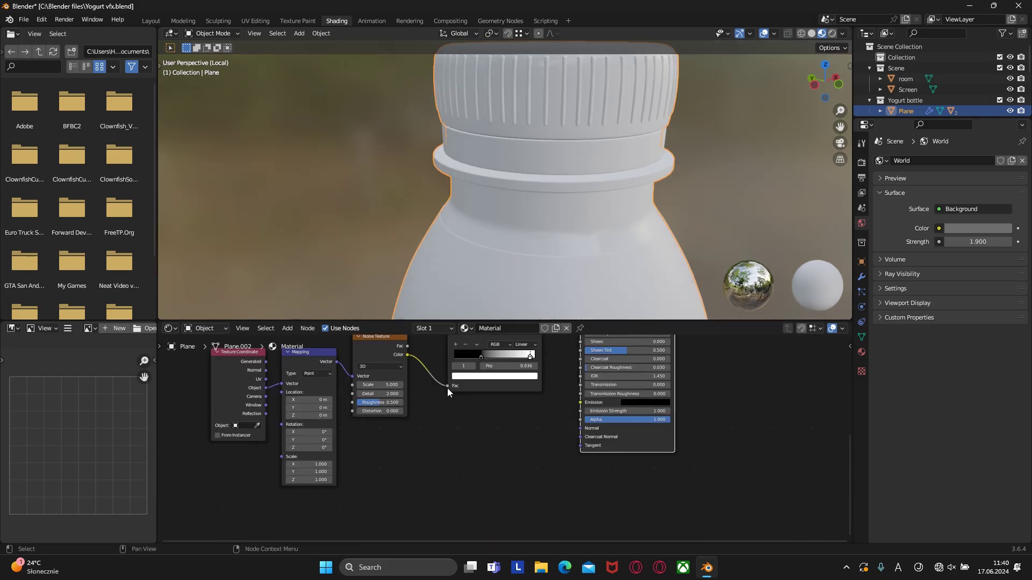
Add a Bump node and connect its Normal to the Principled BSDF Normal
key(shift+a)
click(440, 402)
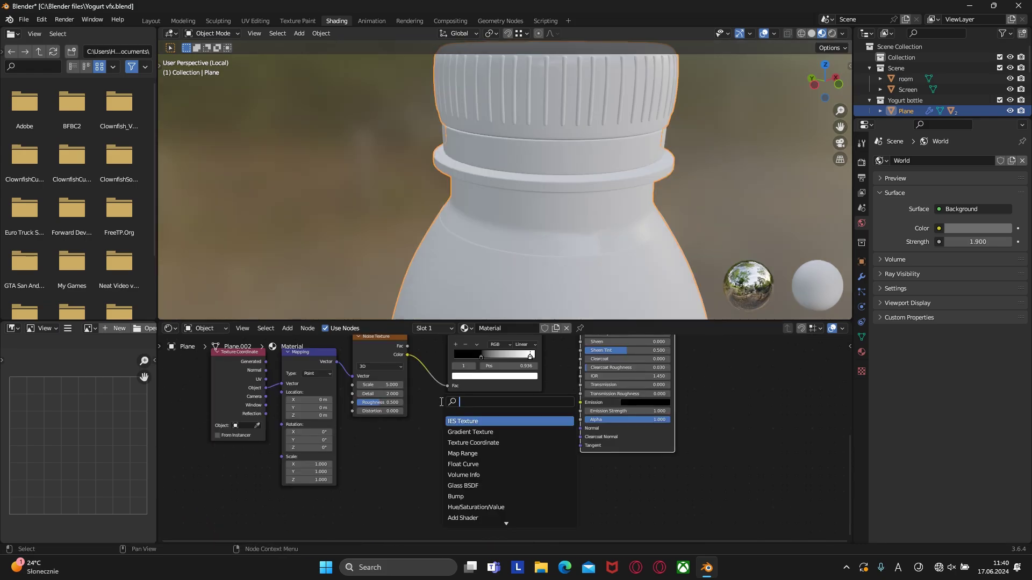
text(bump)
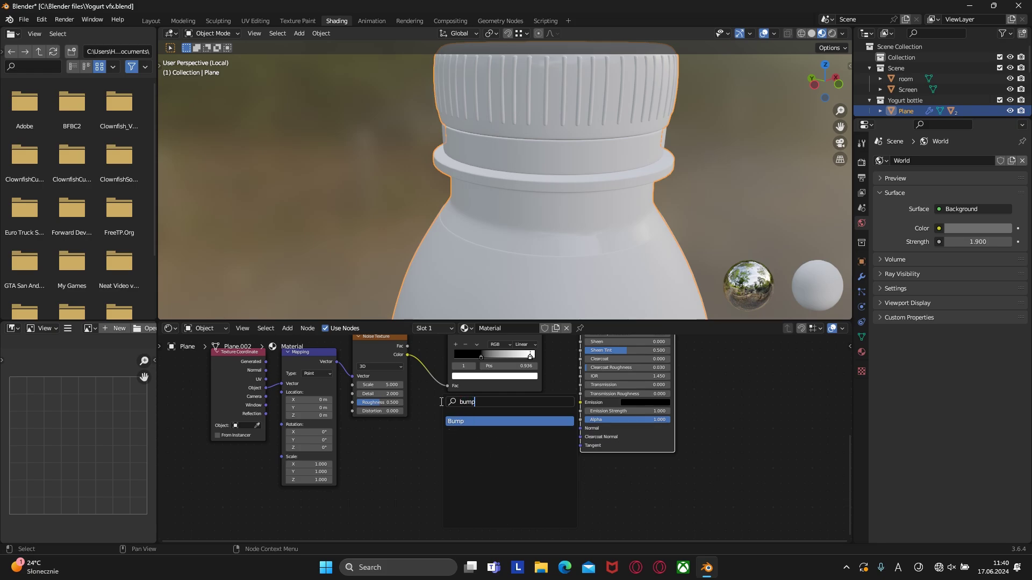
key(Return)
click(517, 450)
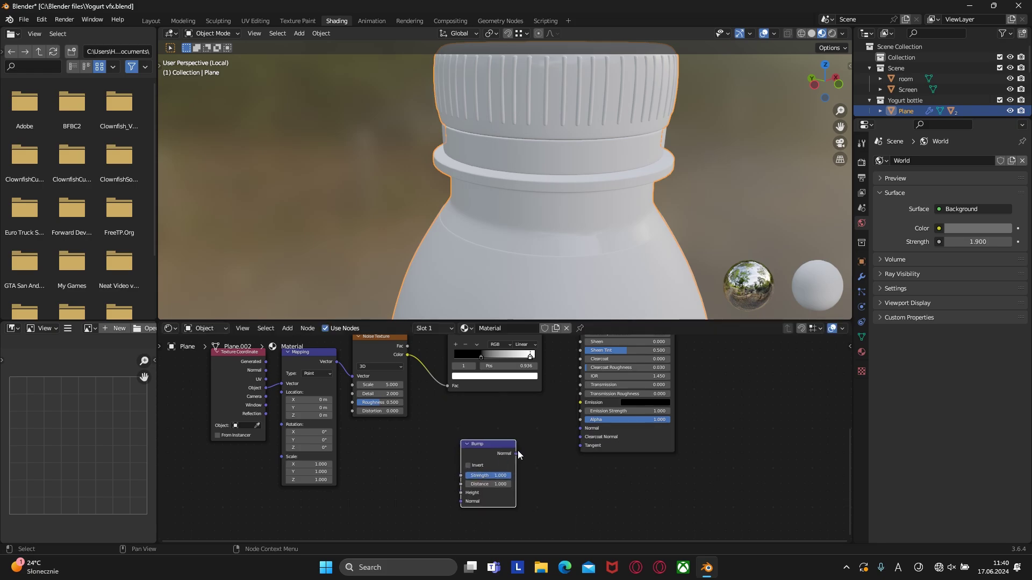
drag(515, 456, 559, 437)
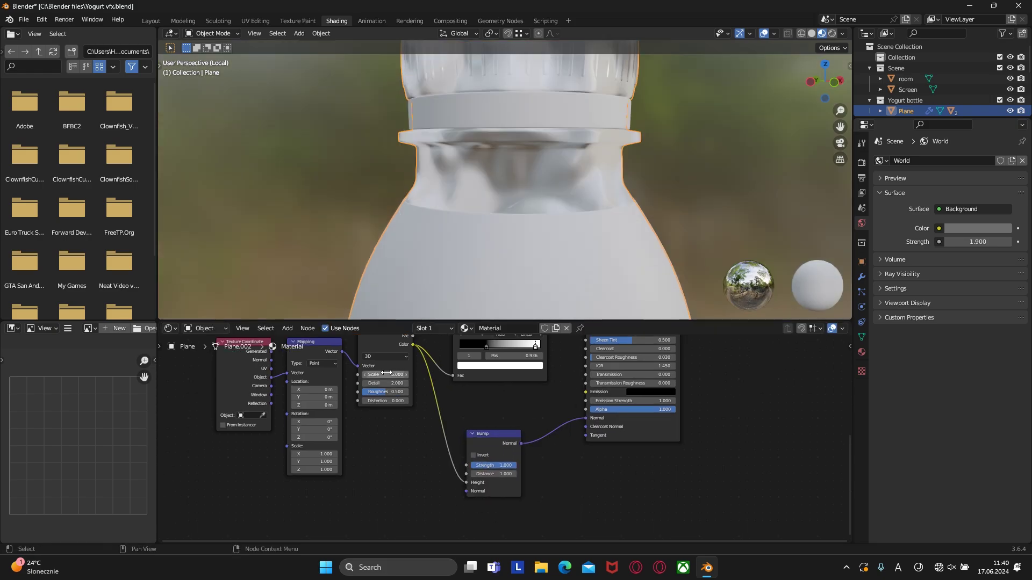
Duplicate the Noise Texture, feed its Color into Bump Height, and set its Detail to 15
click(394, 347)
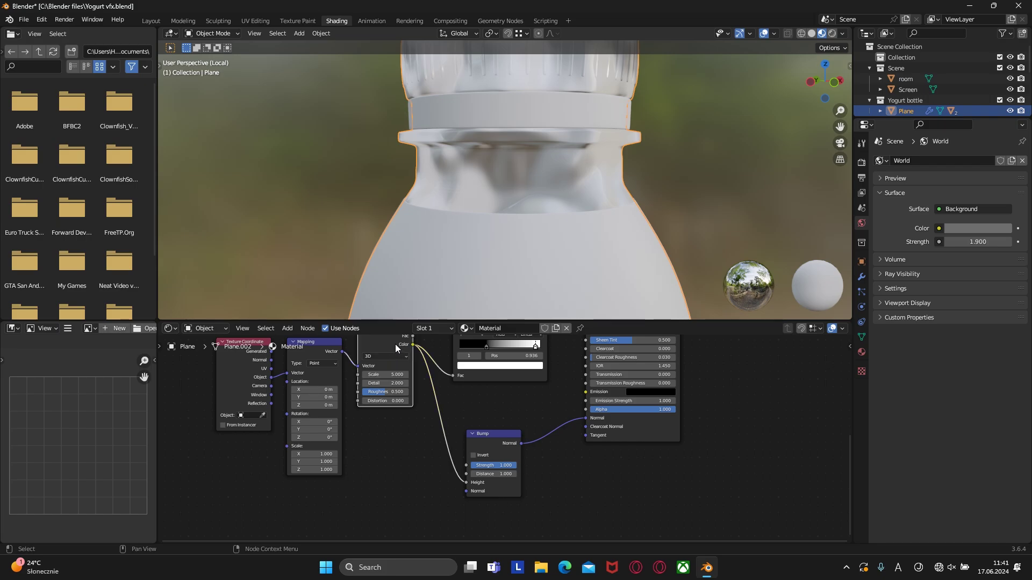
key(shift+d)
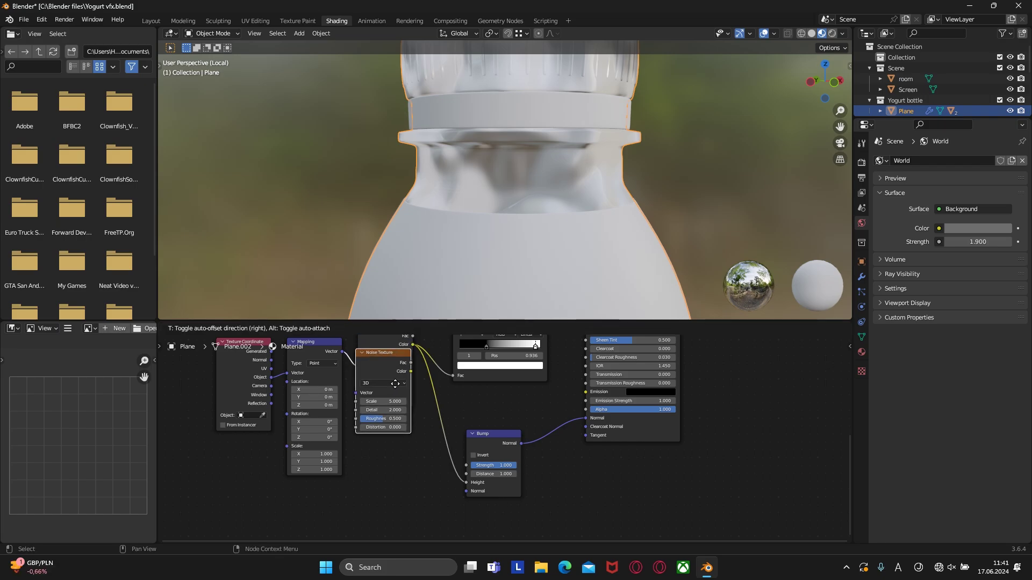
click(425, 475)
drag(424, 479, 468, 482)
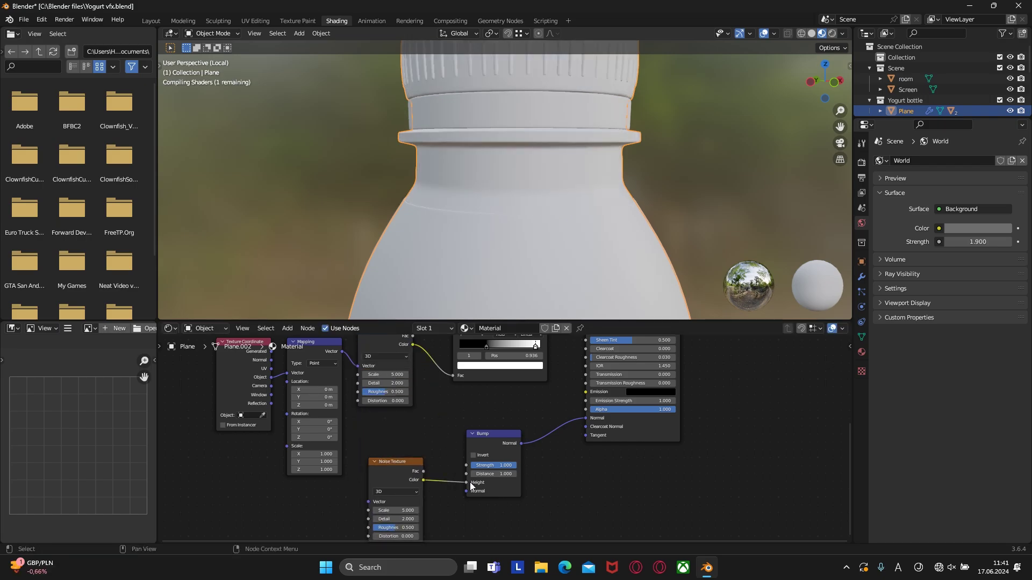
middle_drag(411, 473, 439, 428)
scroll(437, 430, down, 2)
scroll(436, 434, up, 5)
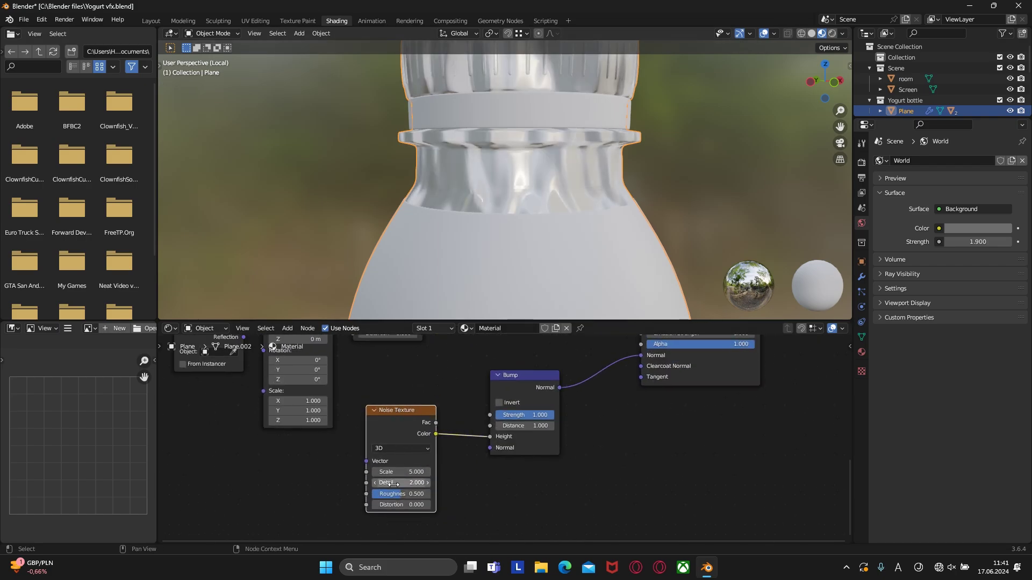
drag(394, 484, 470, 484)
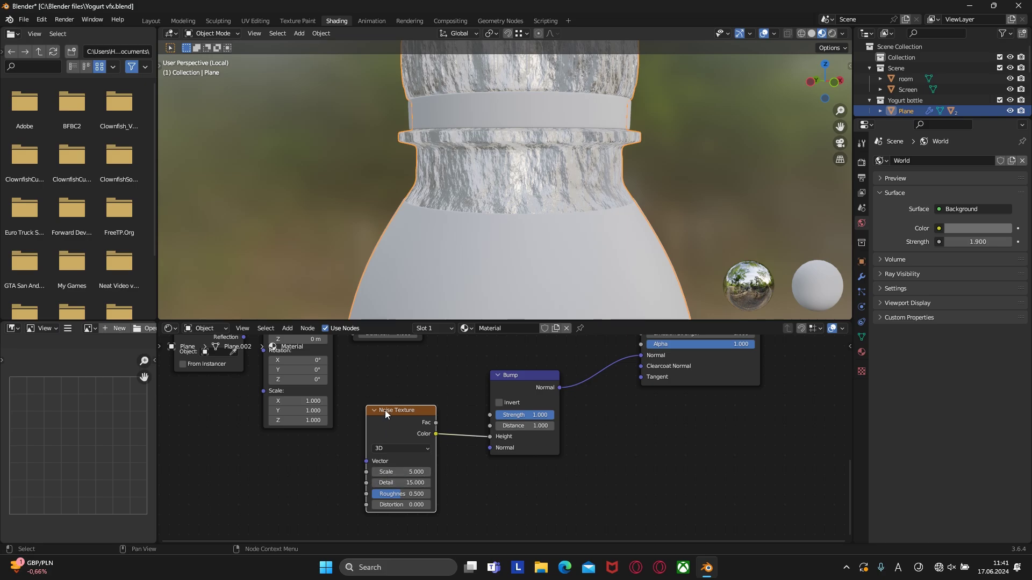
drag(385, 408, 386, 453)
scroll(350, 430, down, 2)
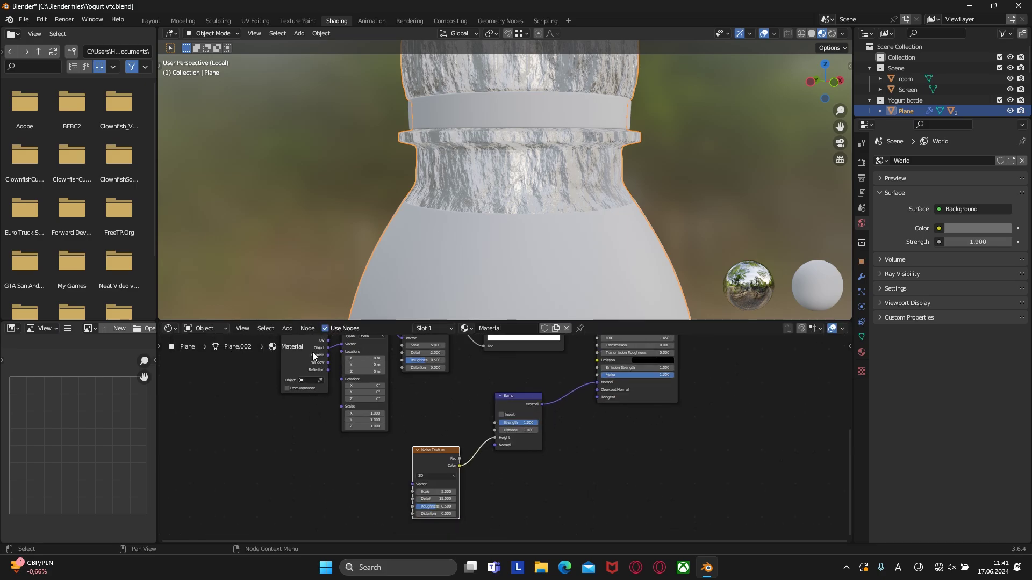
Feed object coordinates into the bump noise, set its Scale to 11.7, and lower Bump Strength
drag(328, 347, 414, 485)
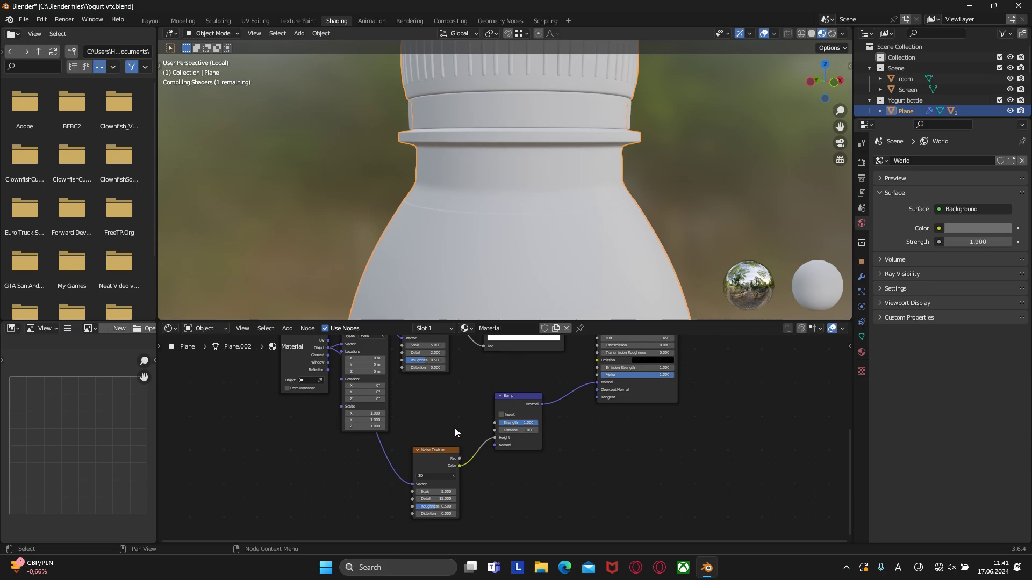
scroll(471, 428, up, 1)
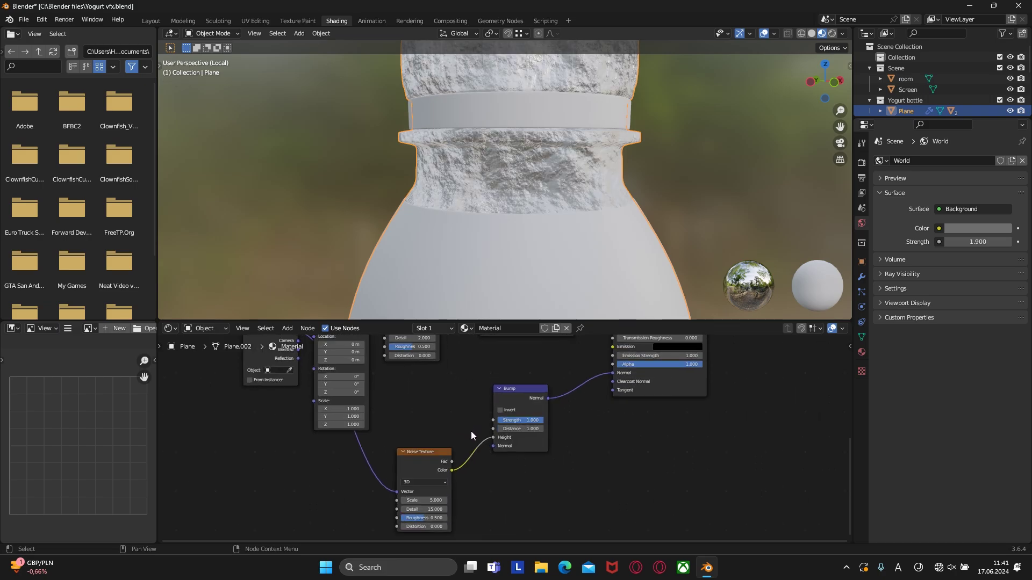
middle_drag(450, 484, 463, 453)
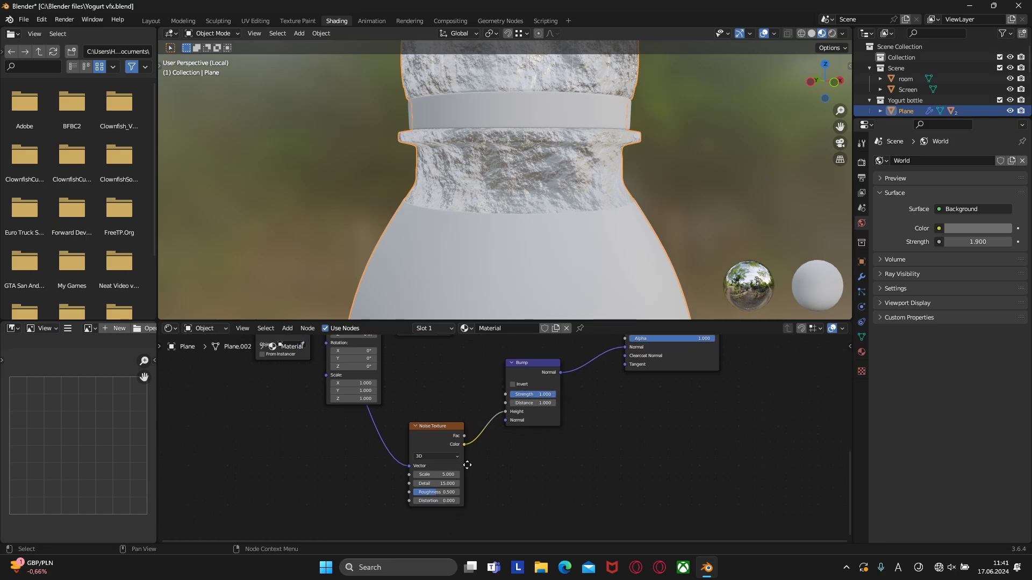
drag(442, 470, 472, 470)
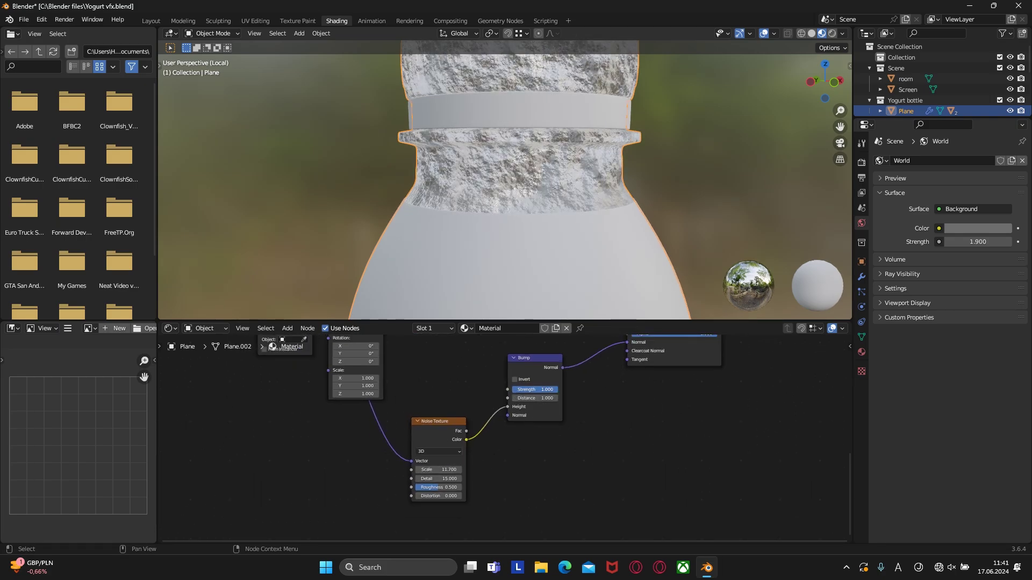
drag(550, 393, 511, 392)
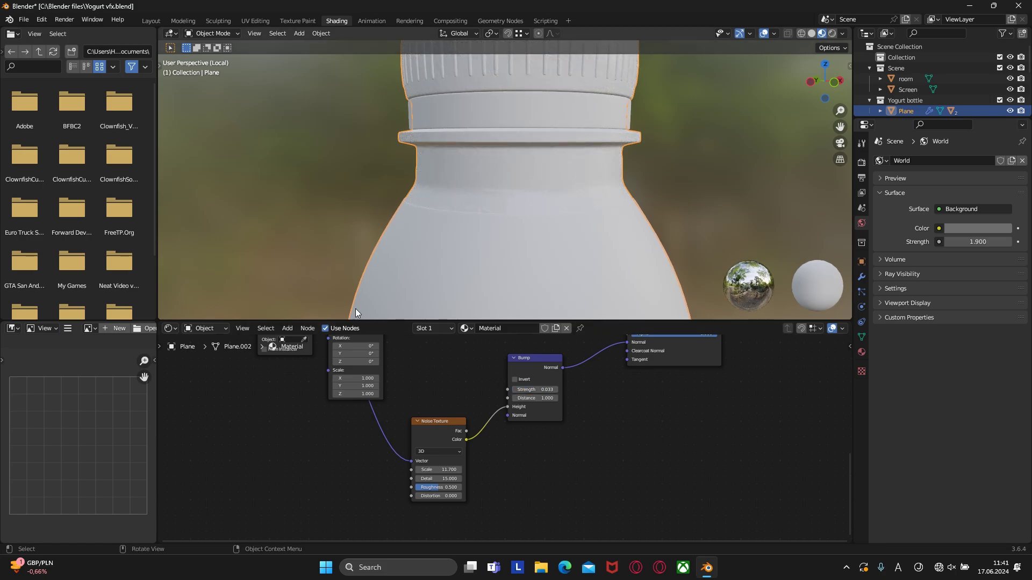
Raise the bump Noise Texture Roughness to 0.717 and inspect the bottle neck
scroll(391, 237, up, 4)
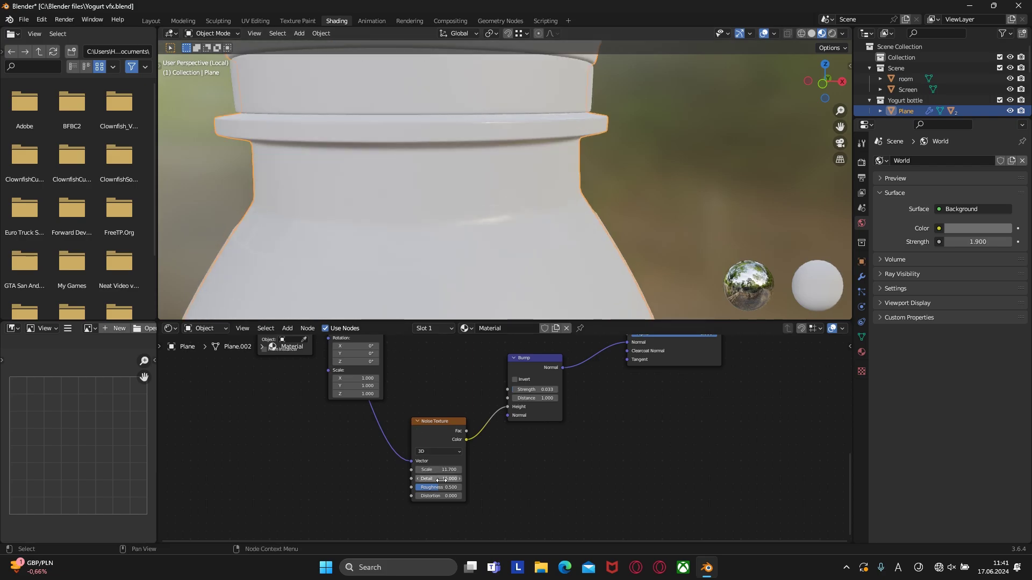
drag(444, 486, 450, 480)
middle_drag(399, 216, 439, 204)
scroll(440, 207, down, 2)
scroll(441, 217, up, 2)
scroll(441, 217, down, 3)
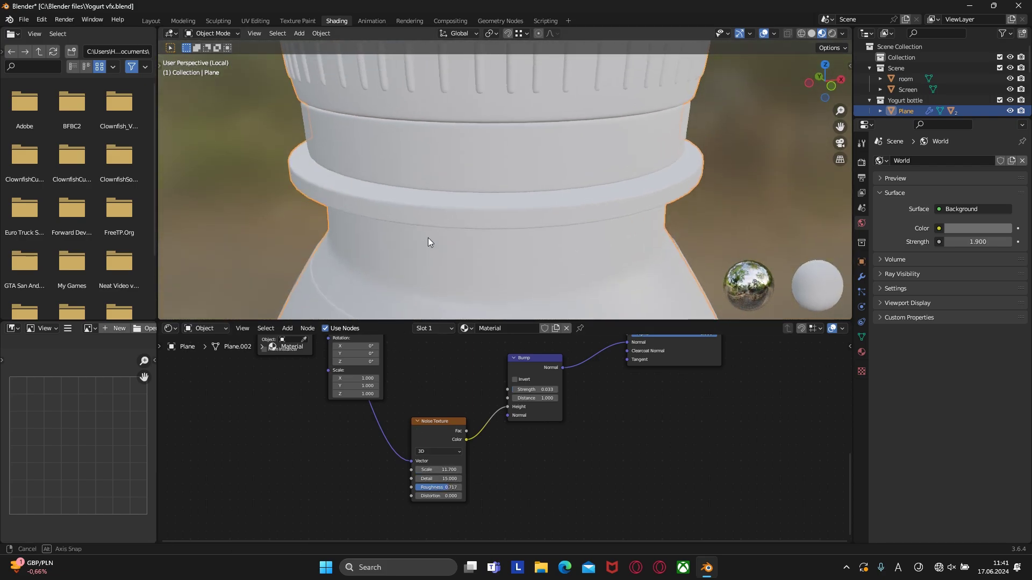
Move the roughness Color Ramp's black stop to 0.266 and check the varied shine
middle_drag(595, 404, 555, 388)
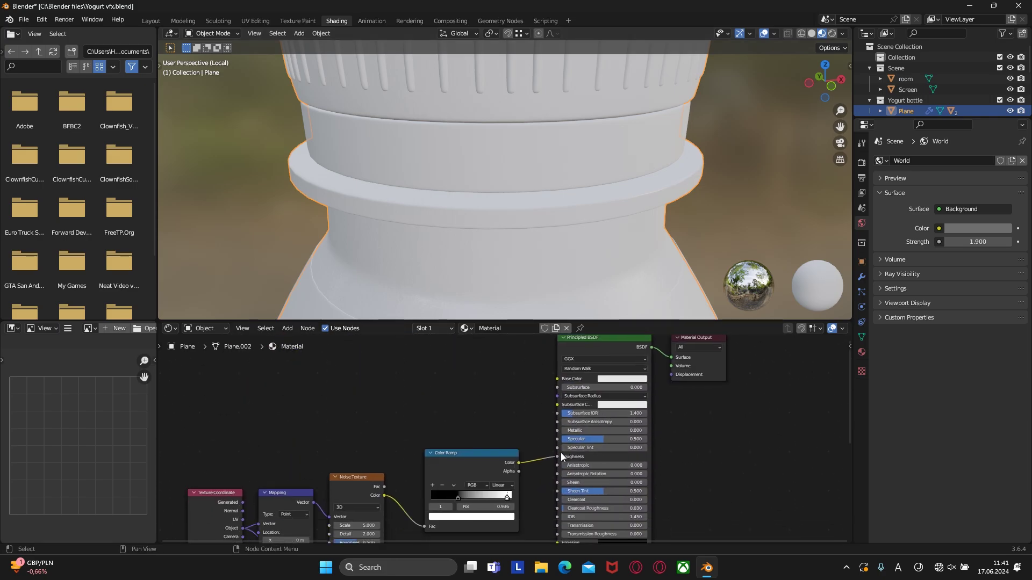
drag(458, 497, 465, 495)
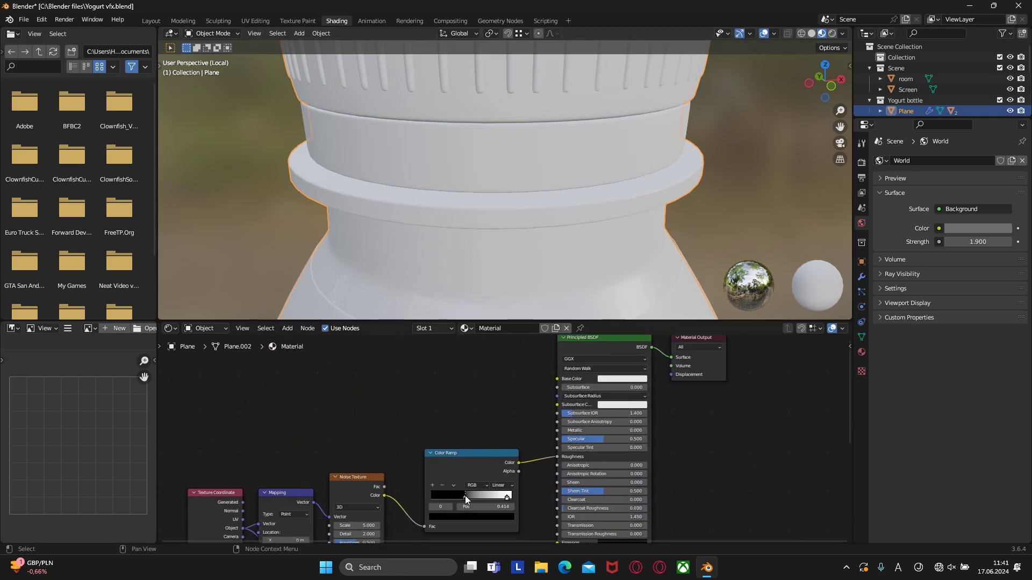
scroll(435, 258, down, 2)
middle_drag(435, 237, 456, 218)
scroll(436, 171, up, 4)
scroll(438, 171, down, 7)
scroll(445, 180, up, 5)
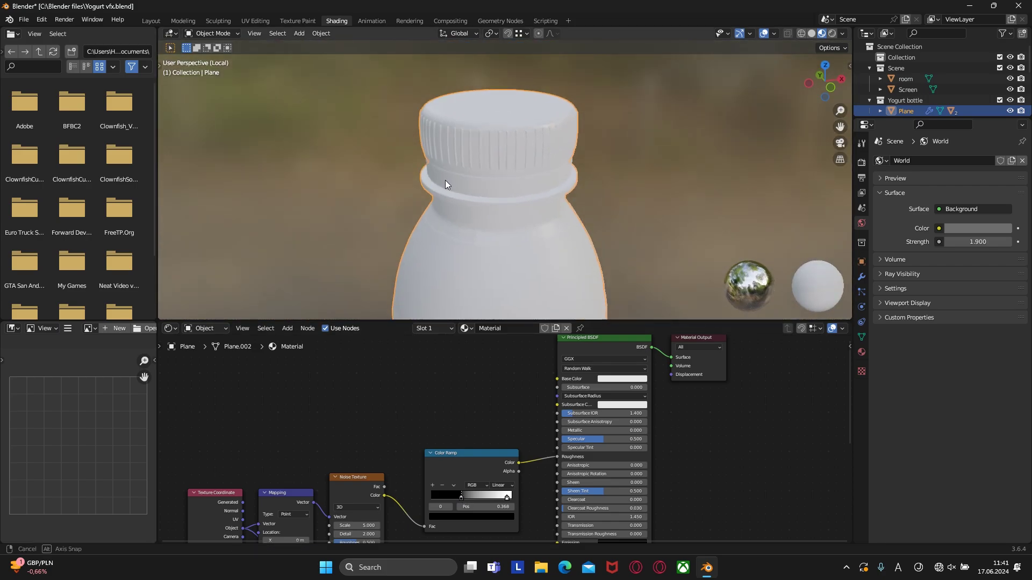
scroll(453, 137, down, 6)
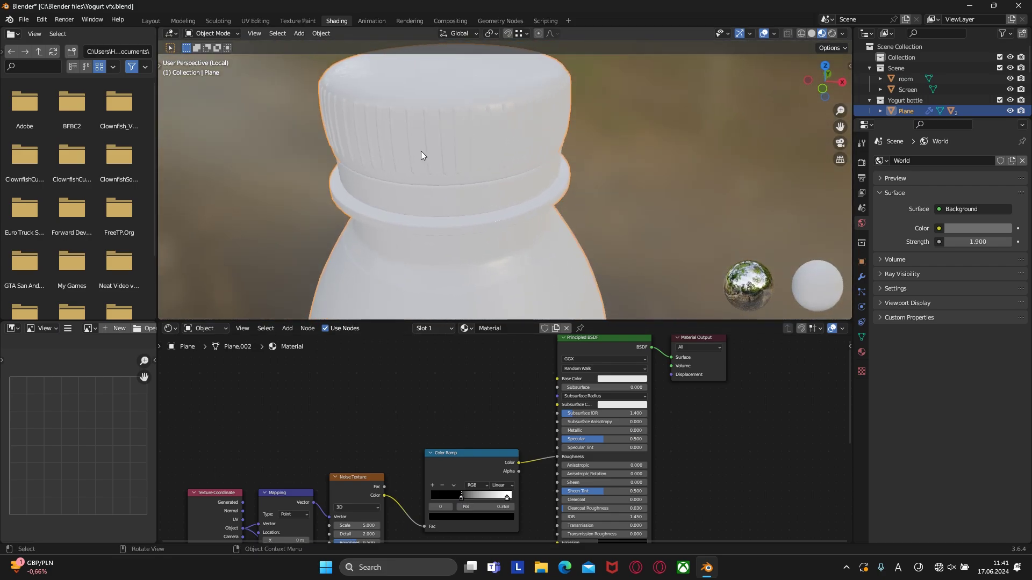
Link the cap's material to the ring below it with Ctrl+L Link Materials
click(475, 175)
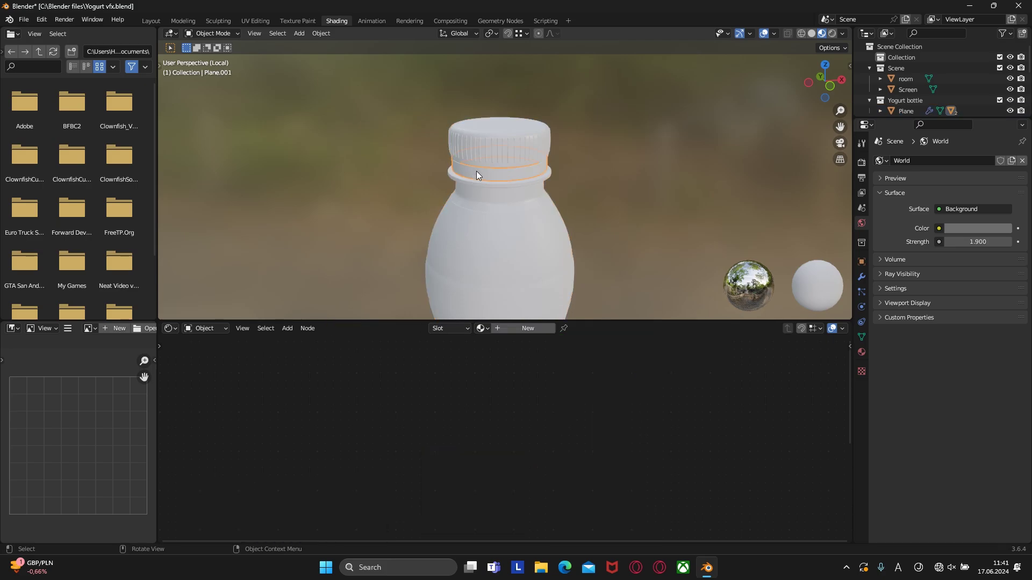
shift+click(489, 198)
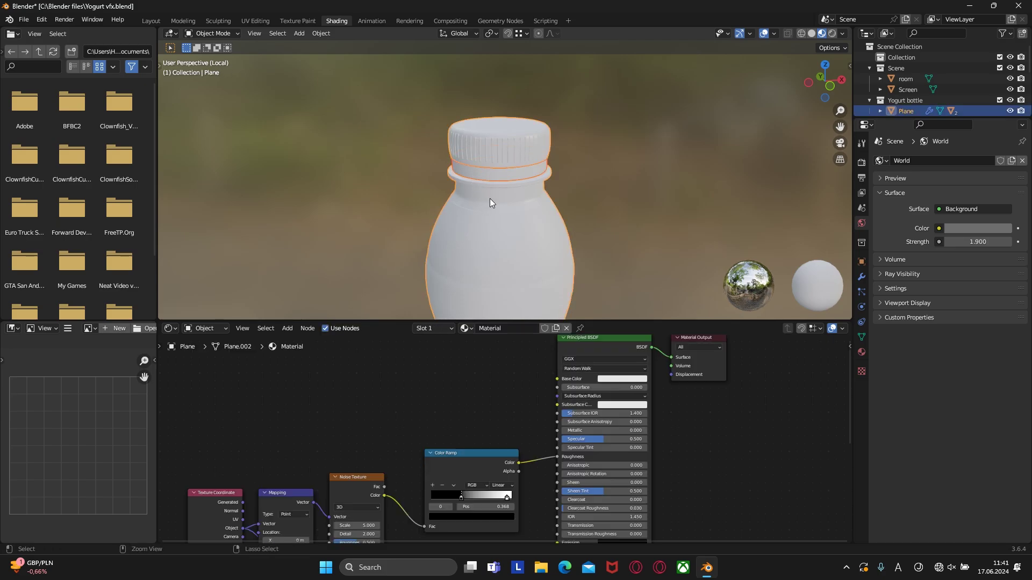
key(ctrl+l)
click(460, 226)
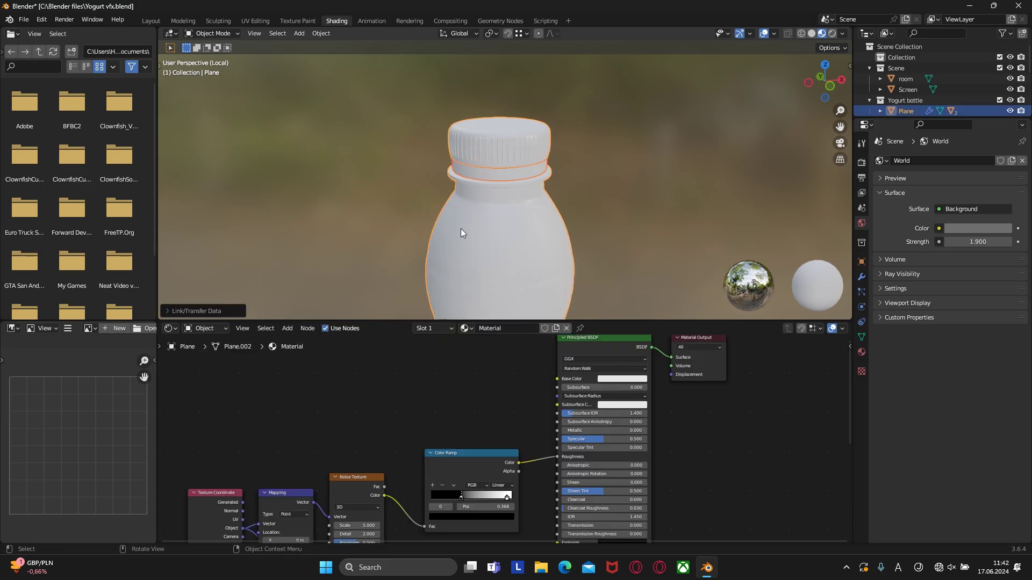
scroll(463, 224, up, 1)
click(462, 173)
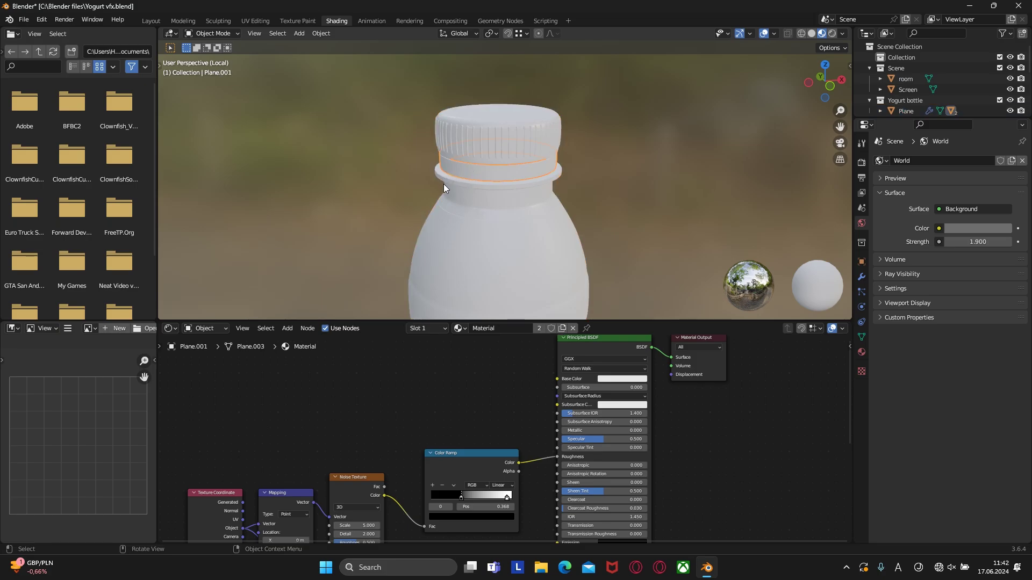
scroll(444, 185, up, 1)
Select the bottle body and switch to a side orthographic view
click(460, 254)
scroll(457, 247, down, 5)
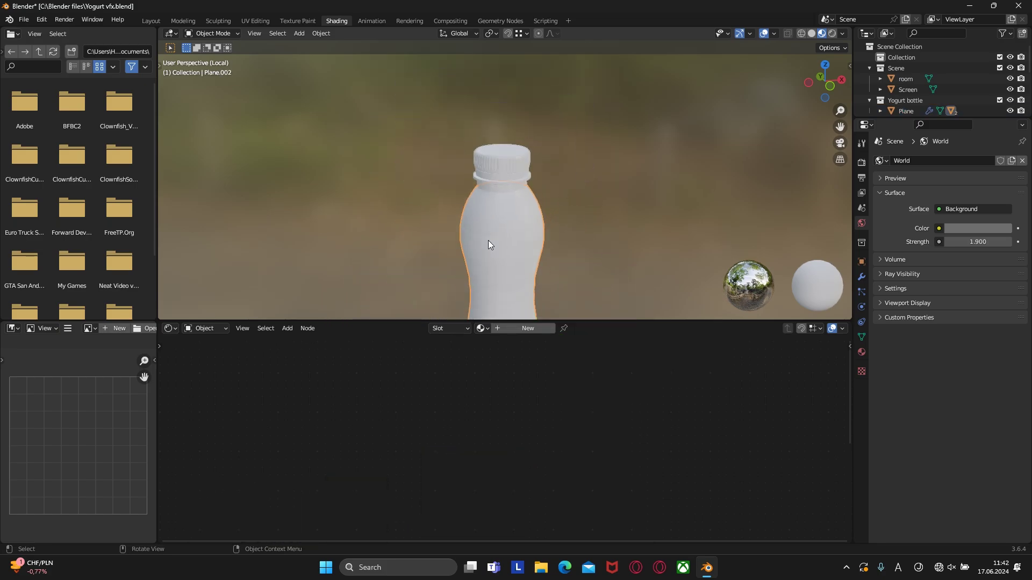
middle_drag(488, 241, 493, 156)
key(KP_3)
In Edit Mode with edge select, mark the body's top rim loop as a UV seam
key(Tab)
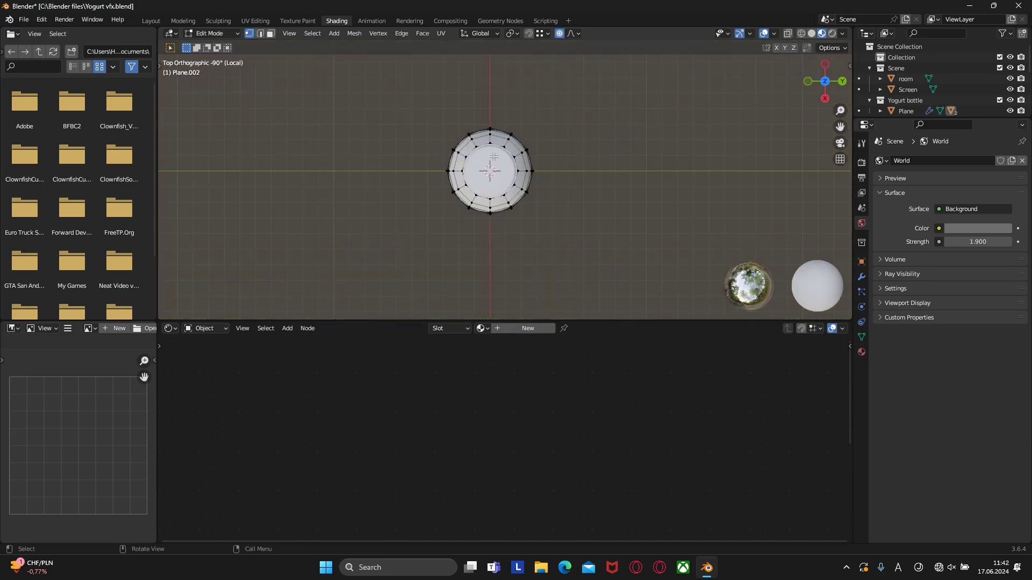
key(2)
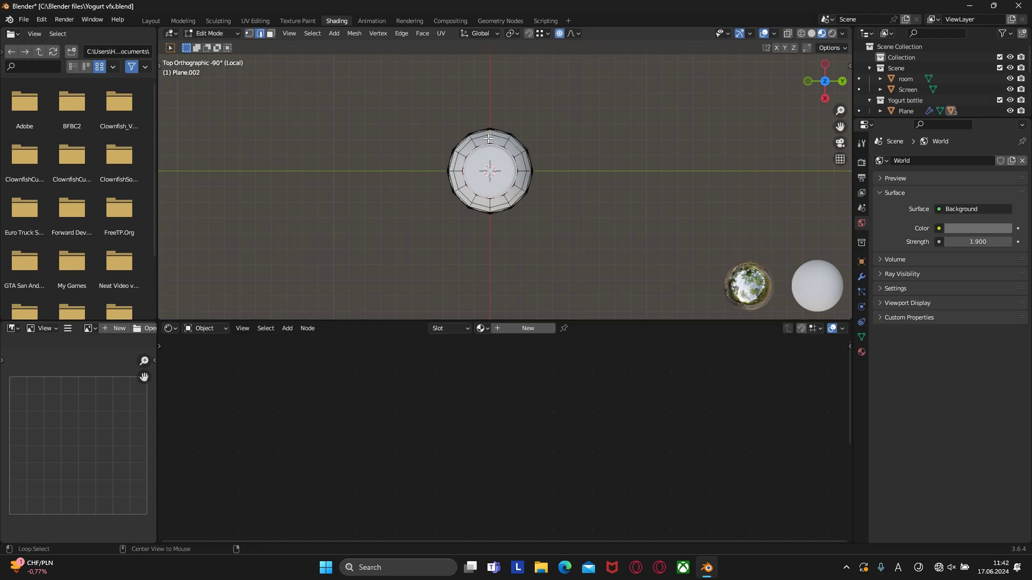
right_click(488, 139)
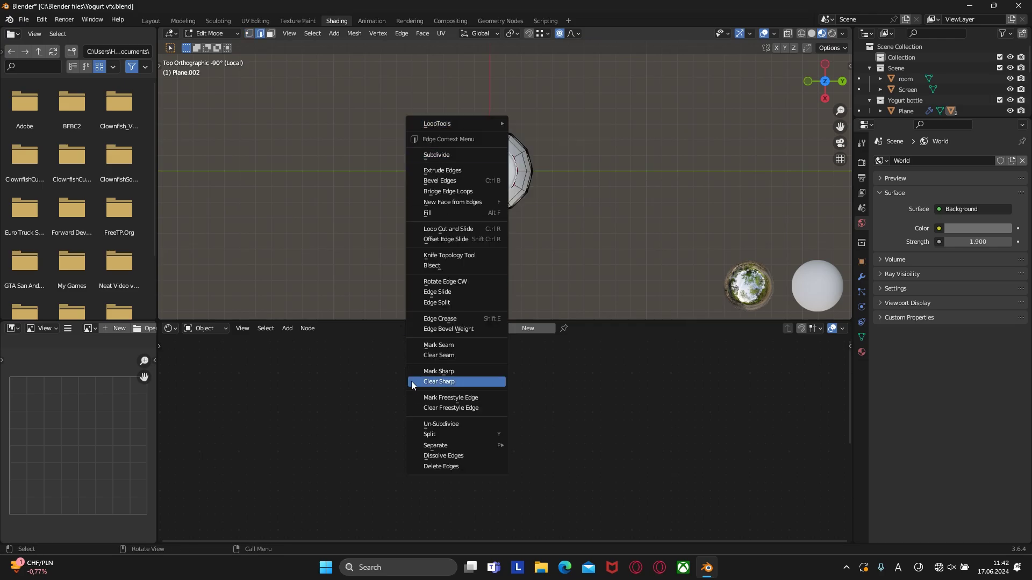
click(461, 345)
middle_drag(461, 319, 504, 156)
Select all linked faces of the bottle body and unwrap its UVs
key(3)
click(493, 161)
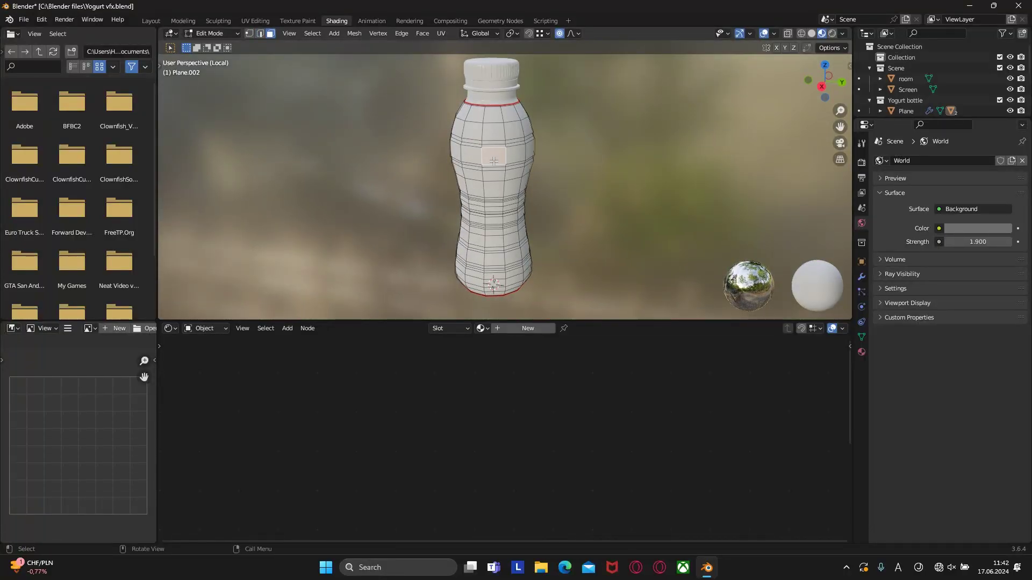
key(ctrl+l)
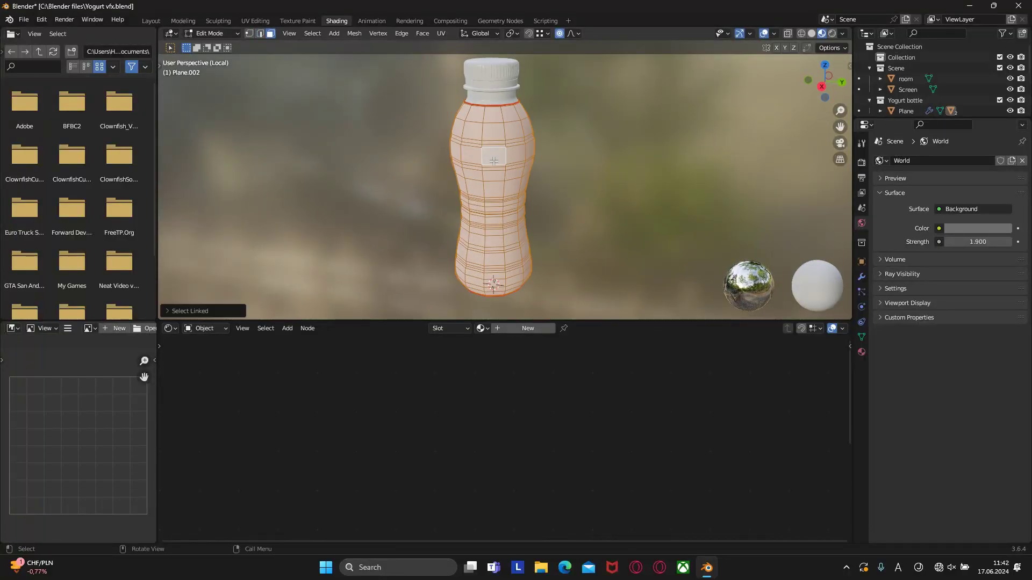
key(u)
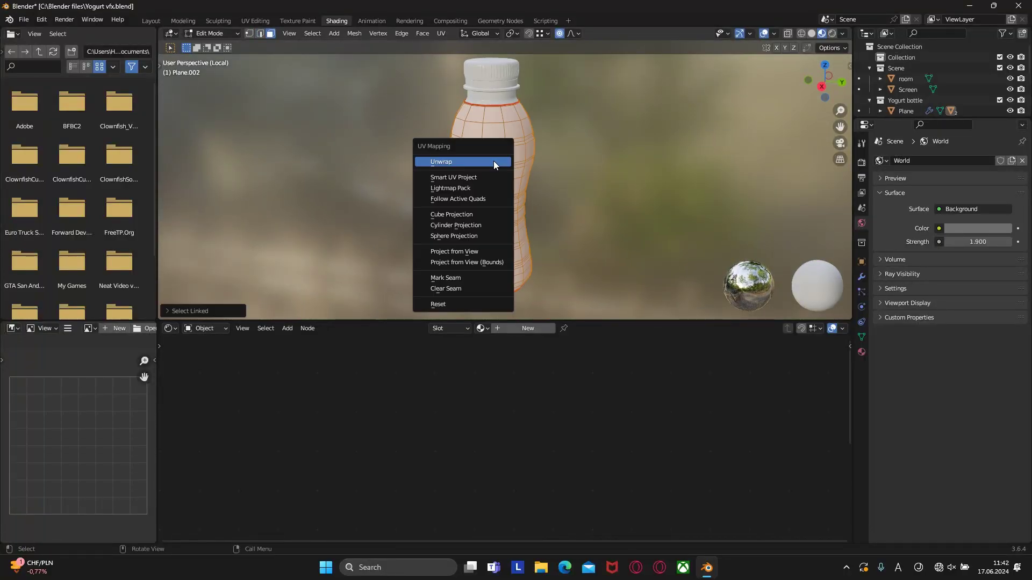
click(494, 161)
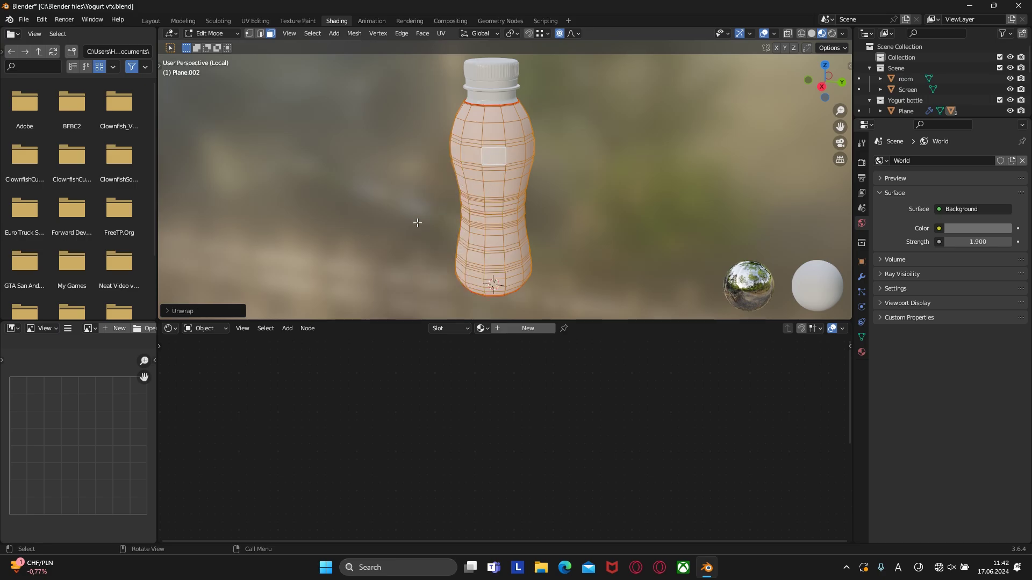
Change the Shader Editor area into a UV Editor to view the unwrapped layout
click(170, 329)
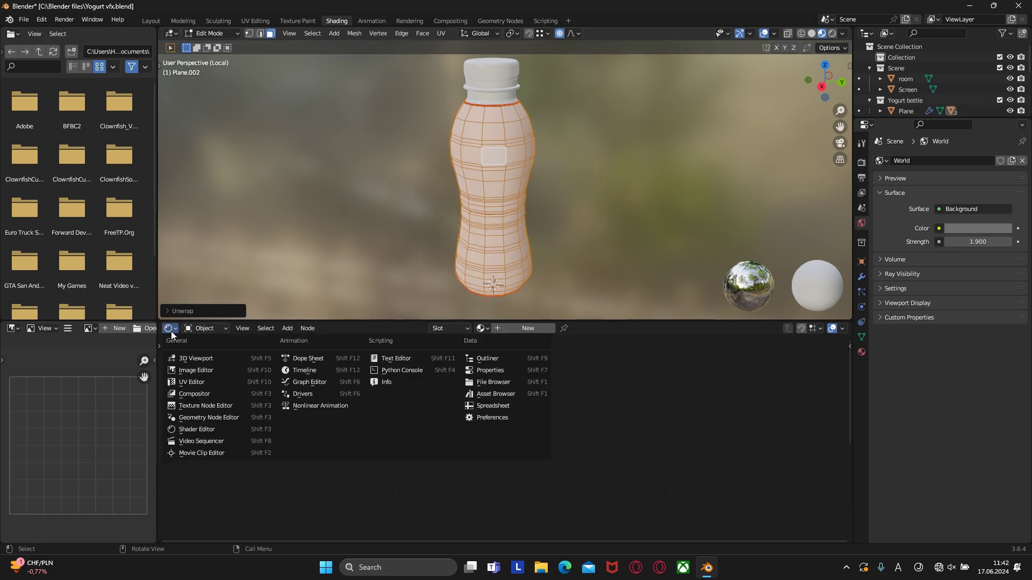
click(186, 381)
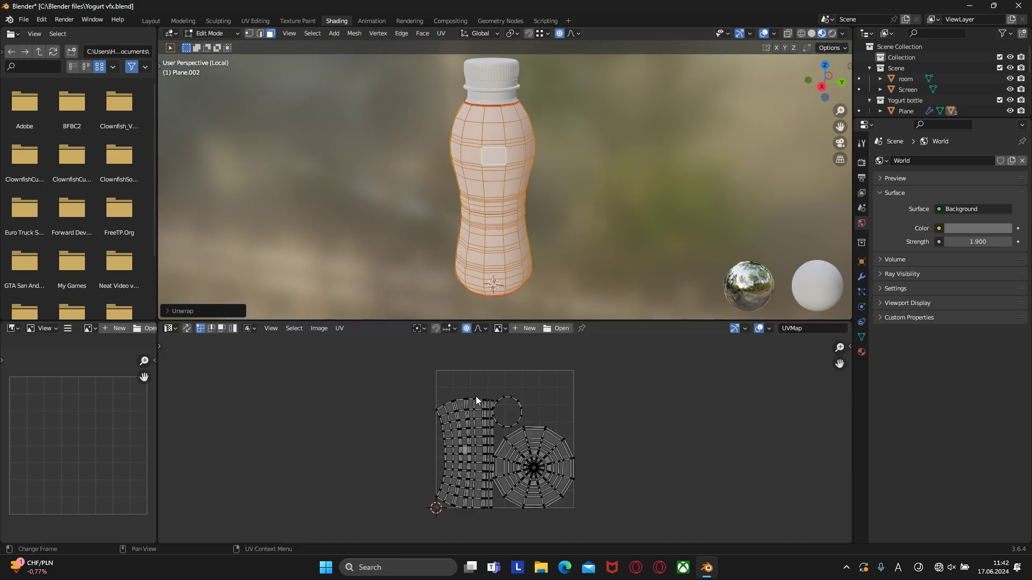
middle_drag(371, 269, 405, 184)
scroll(513, 242, up, 5)
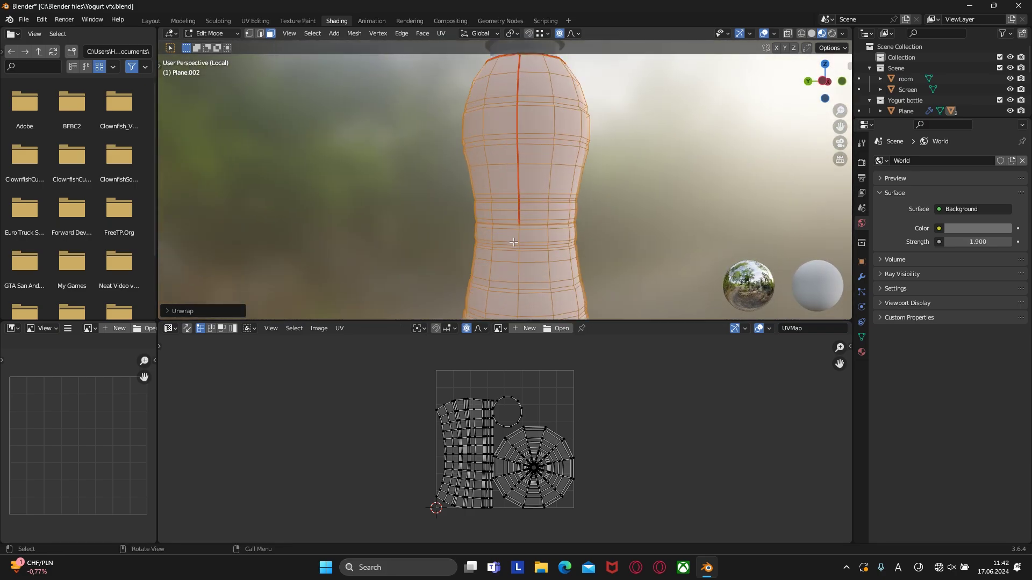
Mark a vertical edge loop running down the bottle body as a seam
scroll(513, 242, up, 1)
alt+click(524, 247)
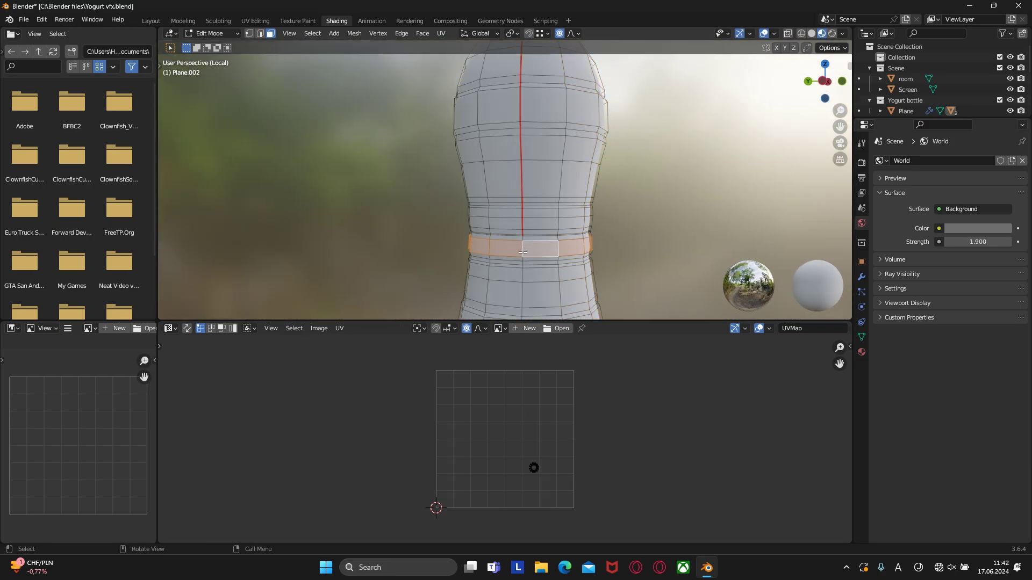
key(2)
alt+click(523, 254)
middle_drag(527, 258, 528, 184)
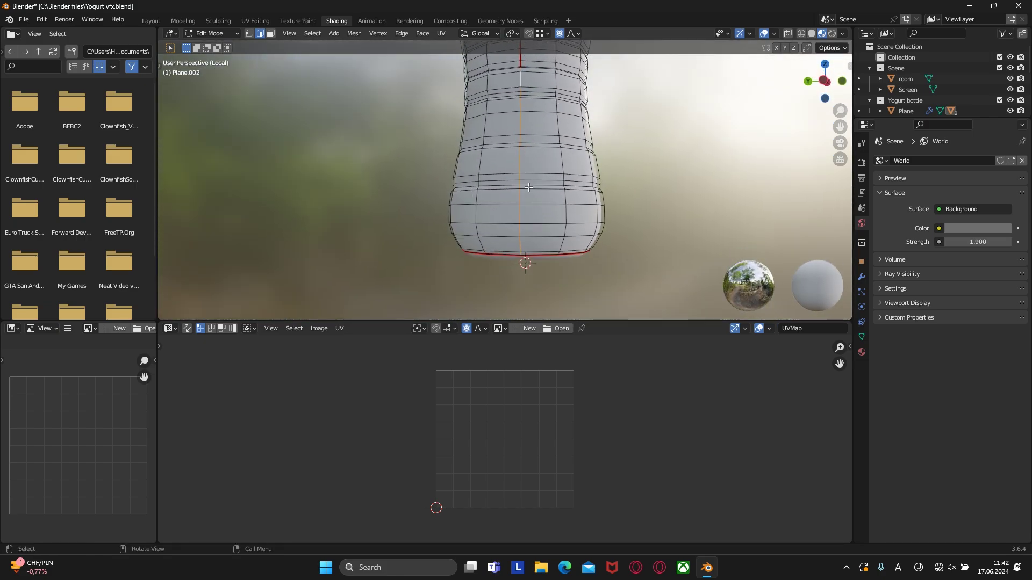
right_click(528, 184)
click(484, 394)
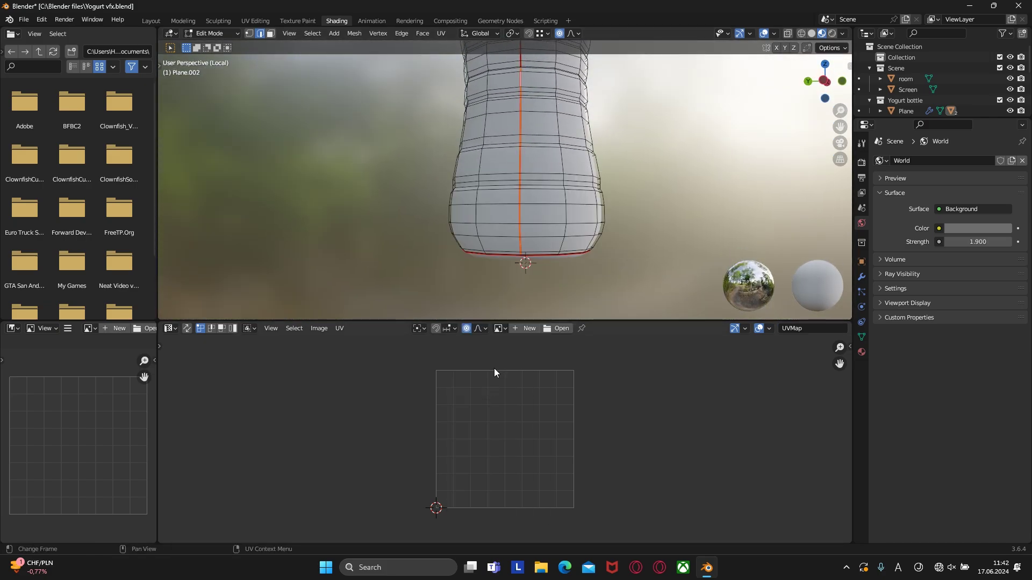
Zoom out and toggle Object Mode and back to Edit Mode to see the whole bottle
scroll(526, 185, up, 5)
scroll(525, 185, up, 6)
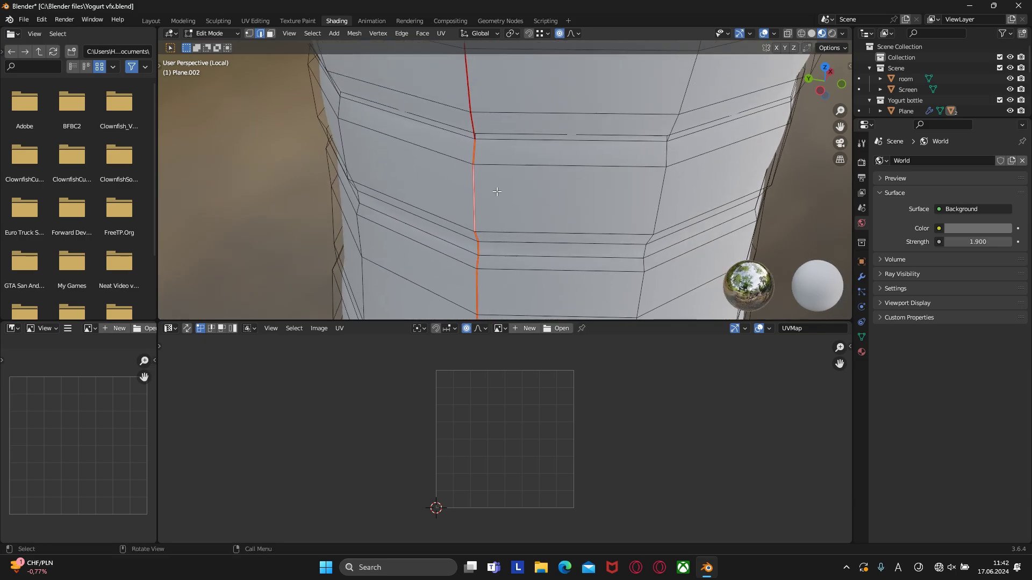
key(Tab)
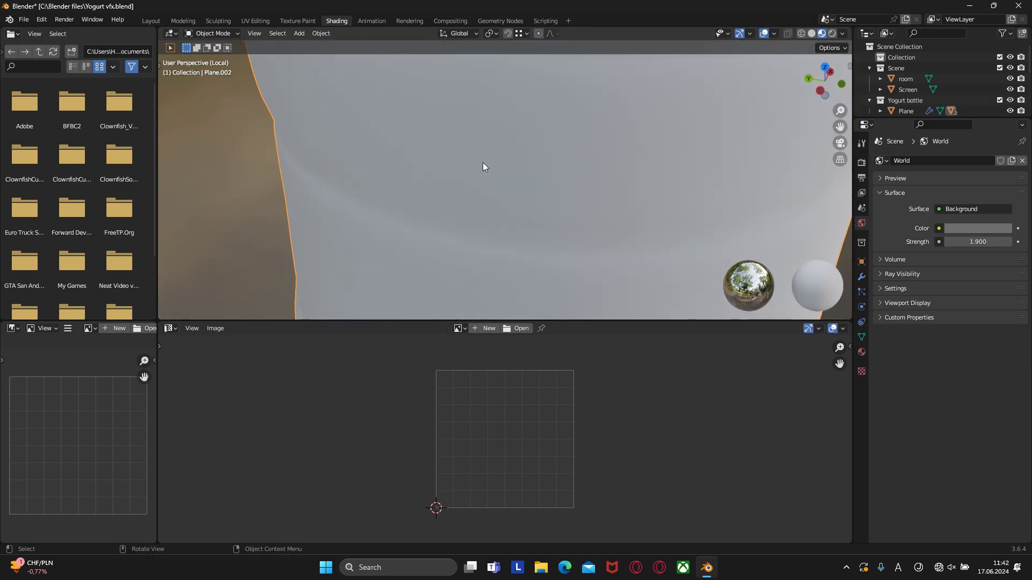
scroll(484, 160, down, 6)
scroll(495, 119, down, 5)
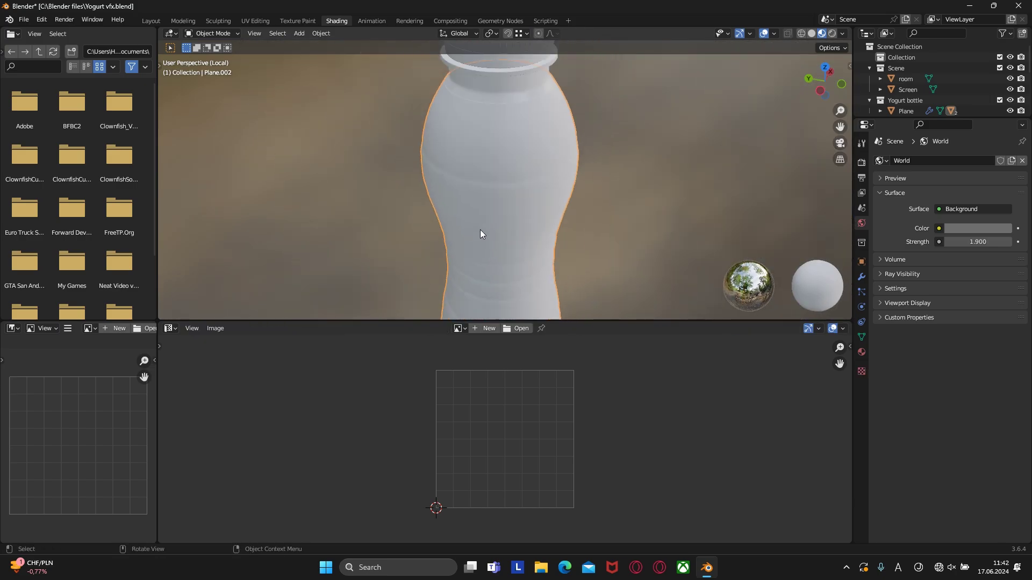
key(Tab)
Select the whole connected bottle mesh in face mode and unwrap its UVs
key(3)
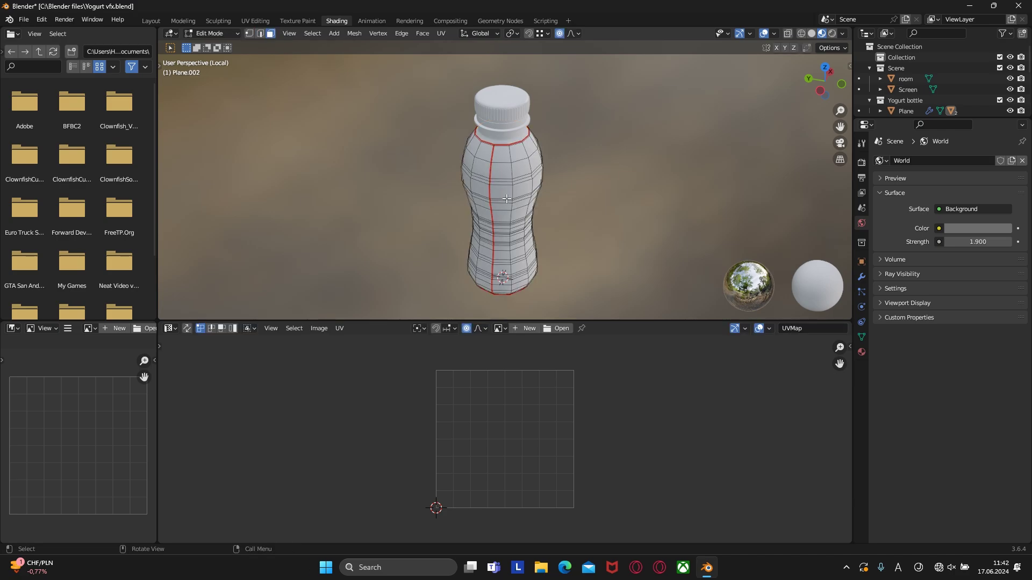
click(506, 199)
key(ctrl+l)
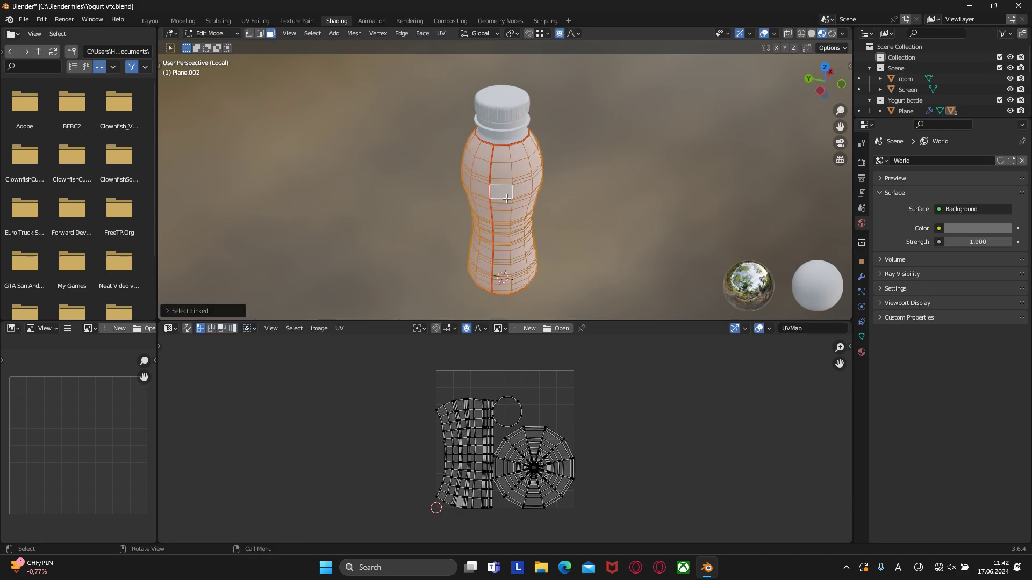
key(u)
click(506, 199)
View the bottle from the side and turn the lower area into the Shader Editor
key(KP_3)
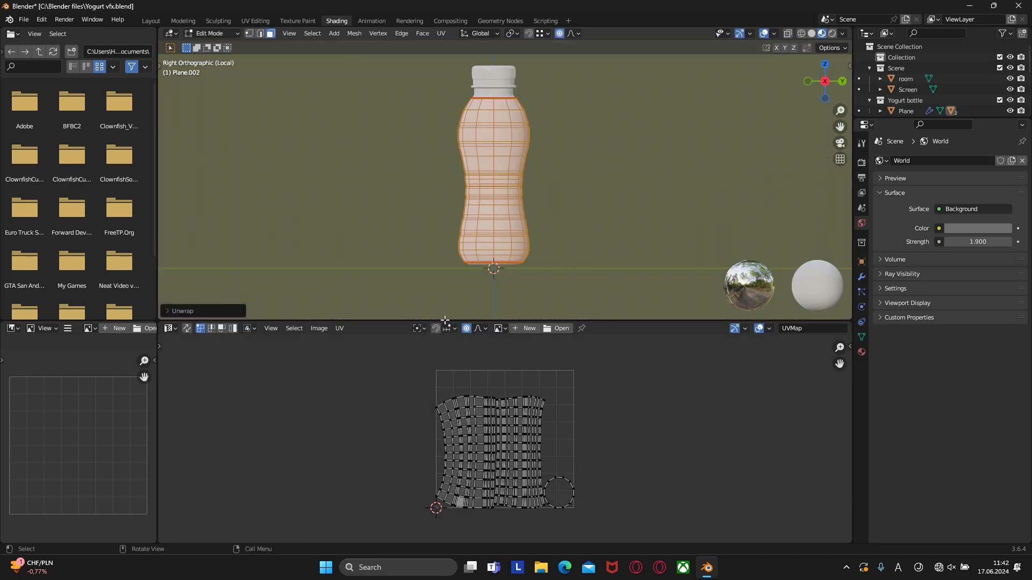
scroll(569, 477, up, 3)
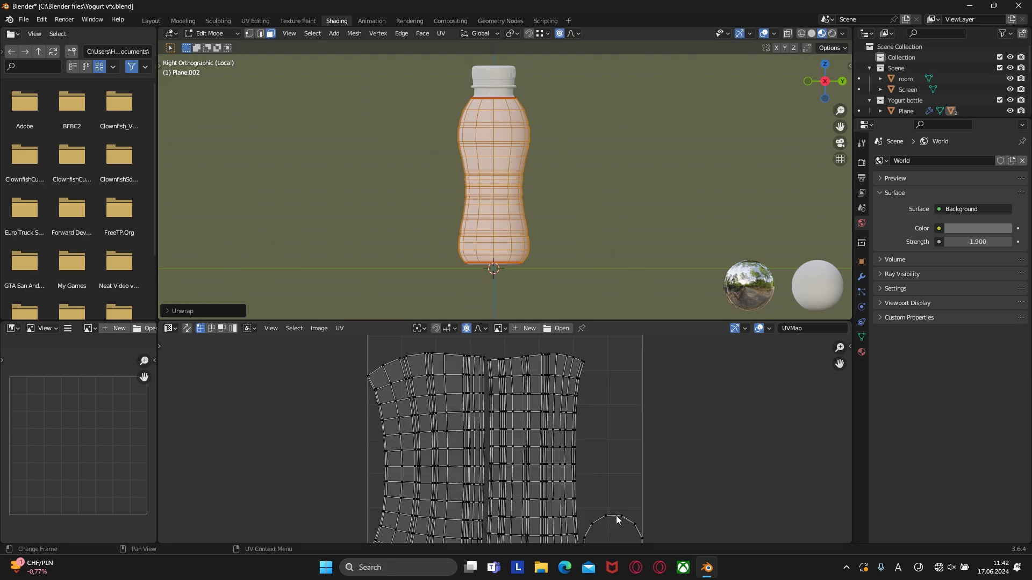
click(170, 328)
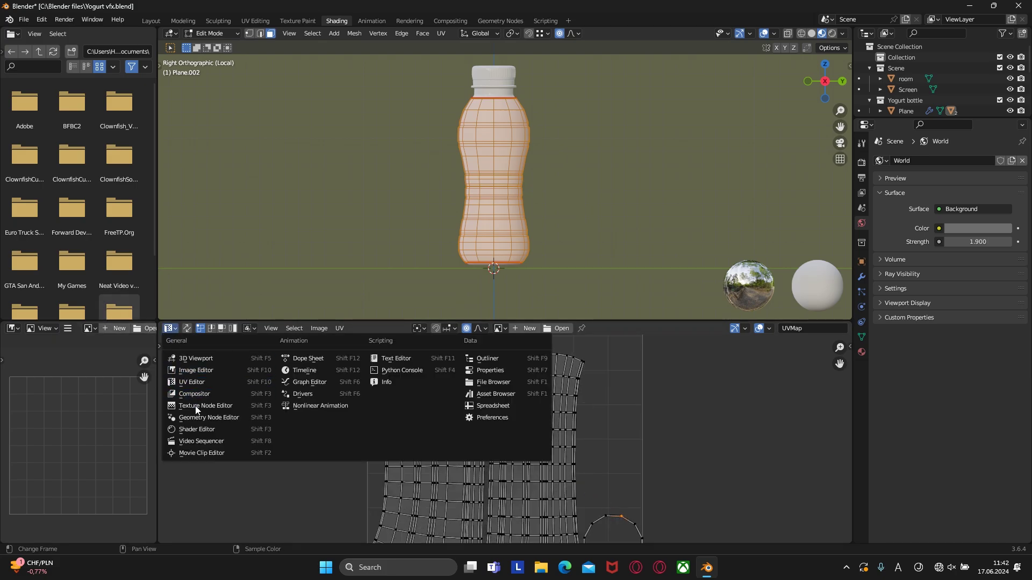
click(199, 428)
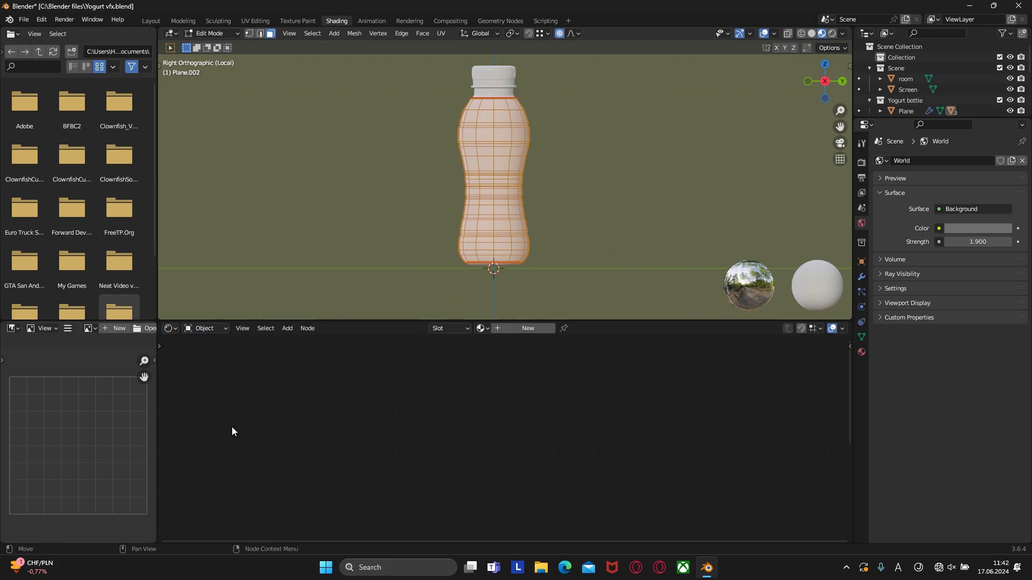
Create a new material and add Node Wrangler texture nodes loading juice (20).png
click(517, 328)
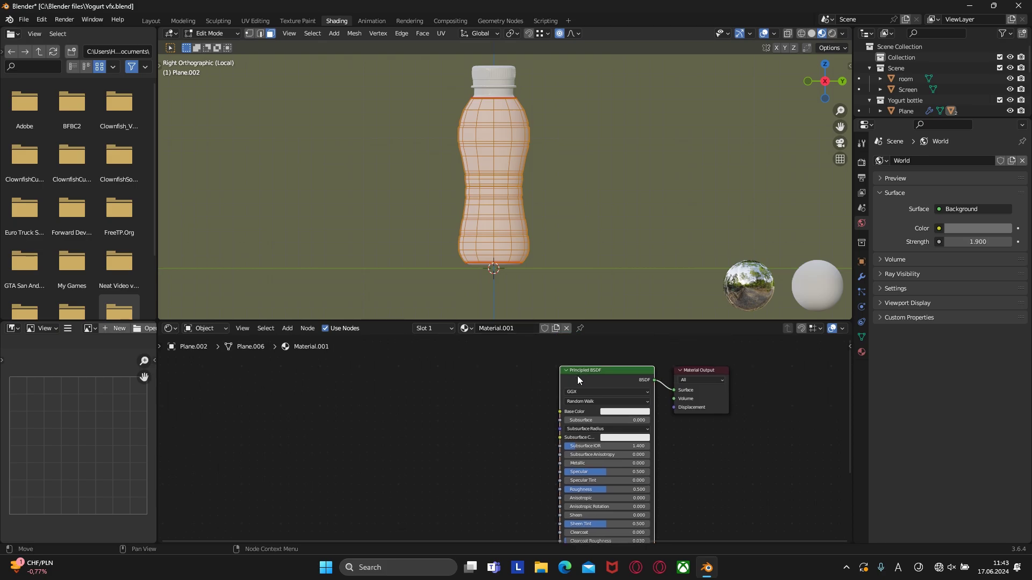
key(ctrl+t)
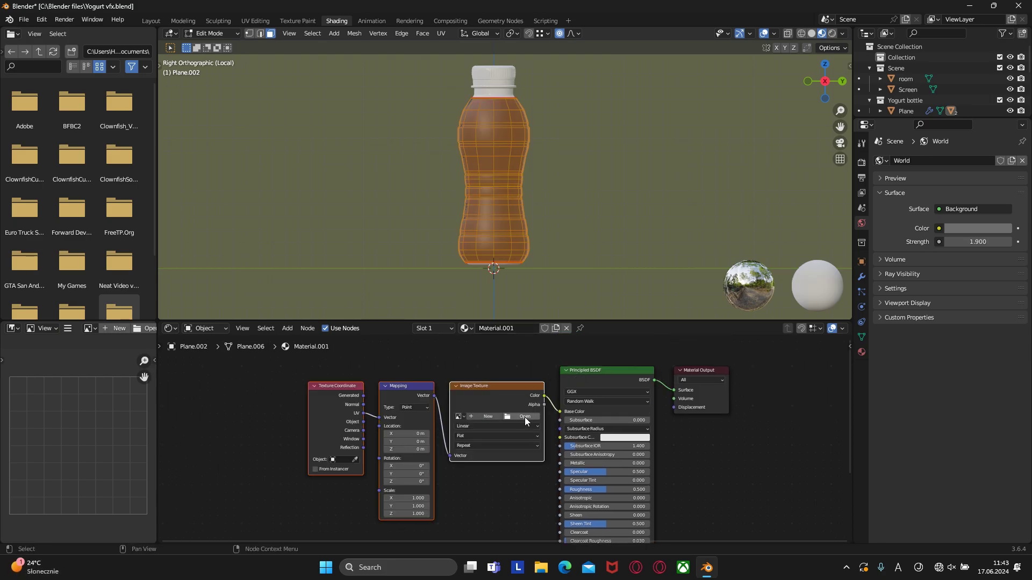
click(525, 417)
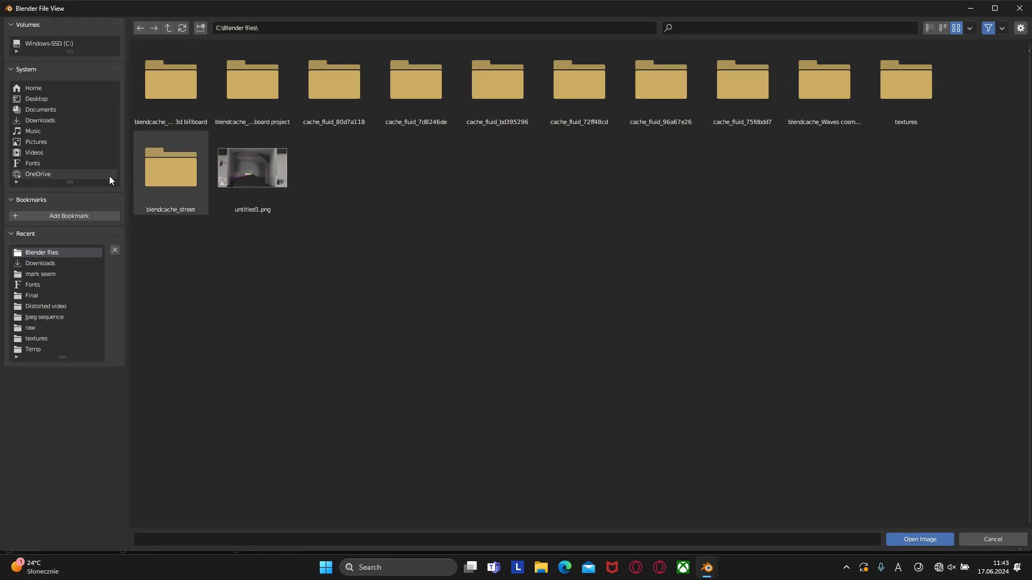
key(Escape)
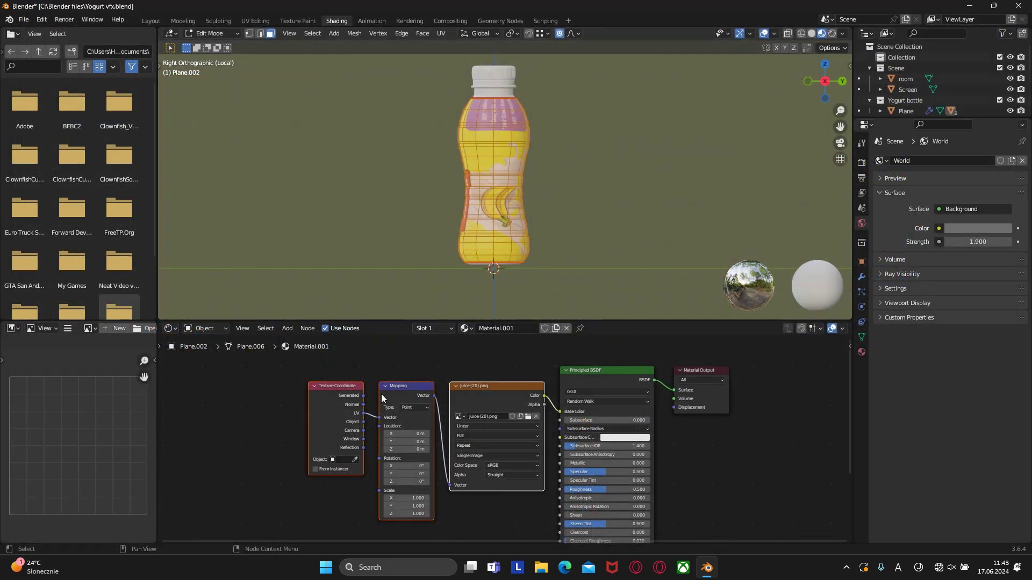
Switch the lower area back to the UV Editor and re-unwrap the whole bottle
click(168, 328)
click(199, 380)
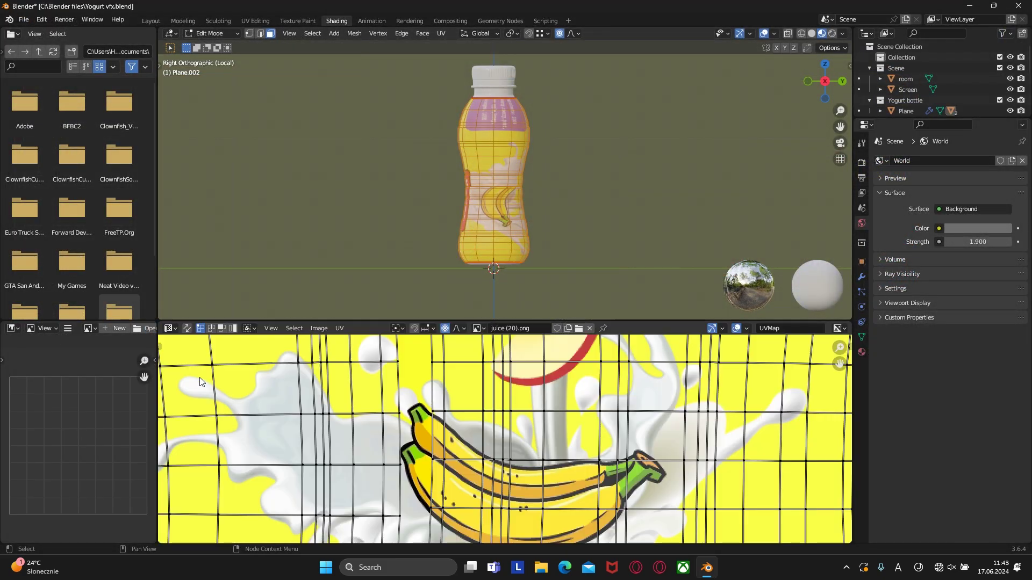
key(Home)
key(l)
key(u)
click(489, 114)
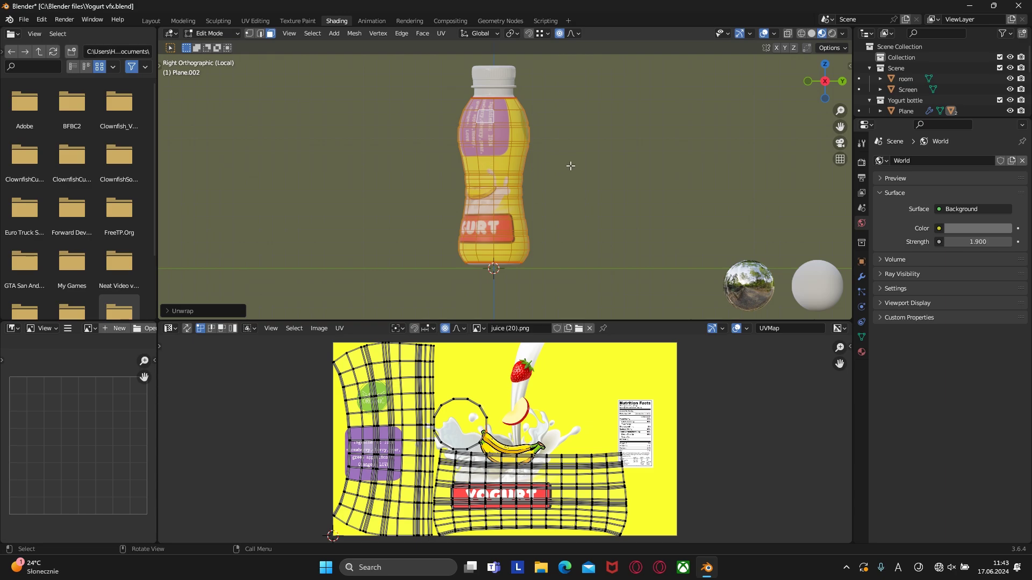
In vertex mode with X-ray on, select the upper horizontal edge loop of the label
middle_drag(491, 183, 501, 149)
scroll(500, 149, up, 8)
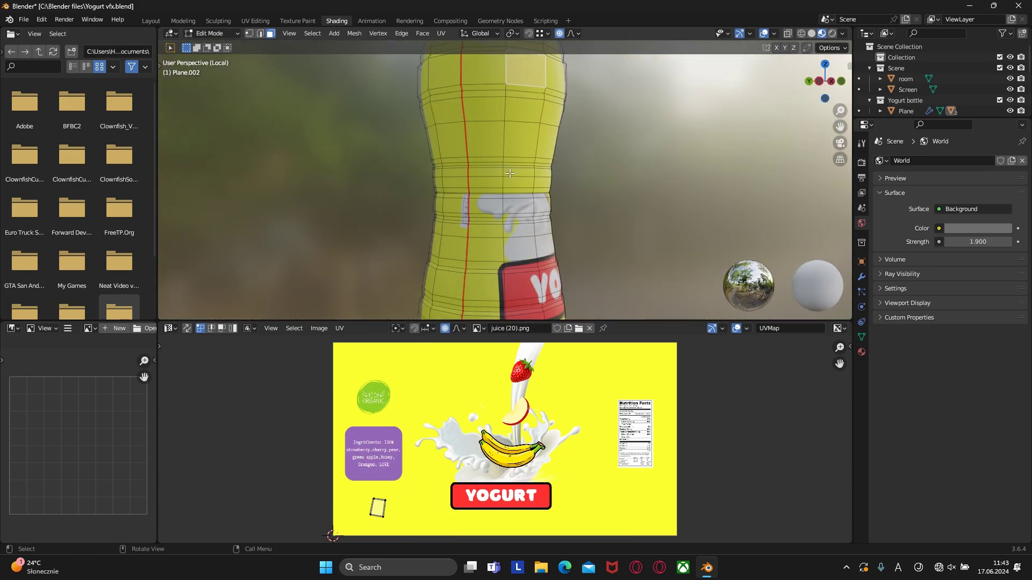
scroll(501, 161, up, 3)
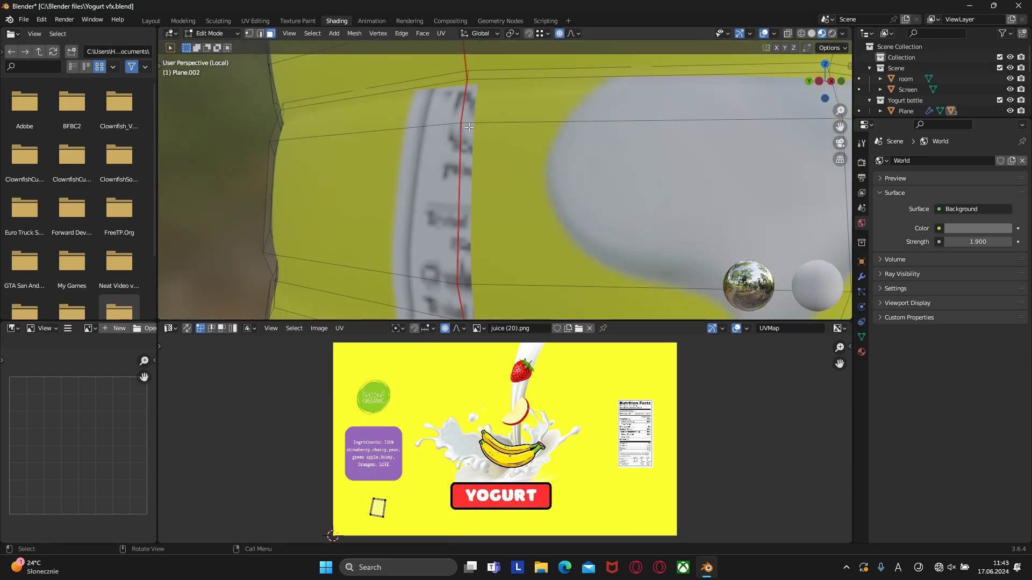
key(1)
click(476, 83)
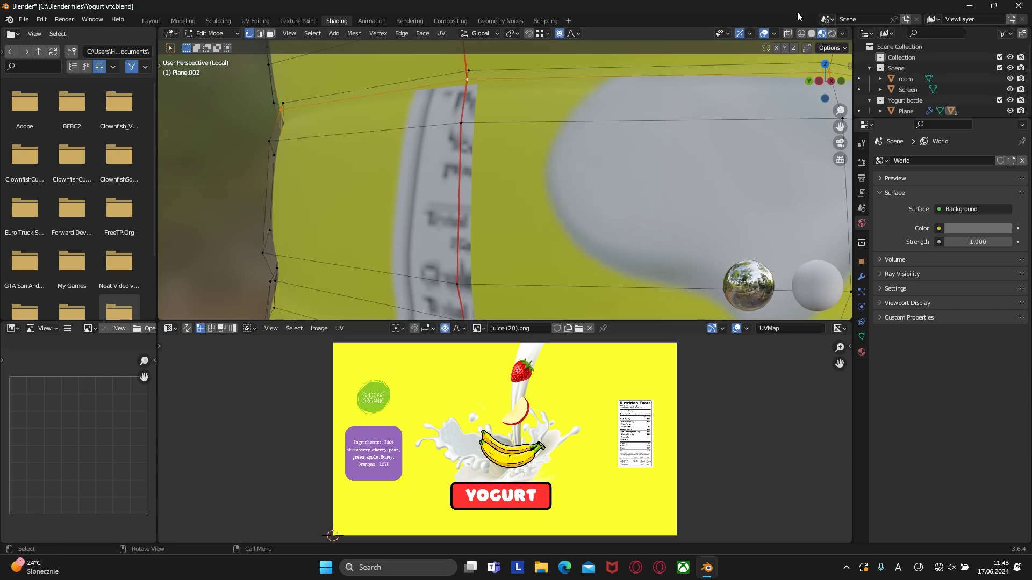
click(787, 35)
middle_drag(508, 102, 457, 118)
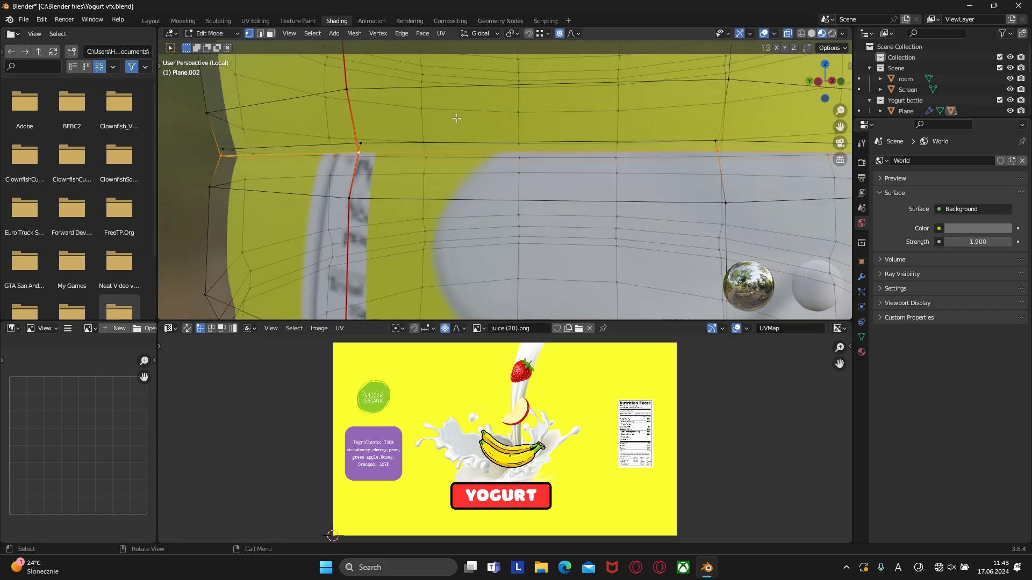
alt+click(374, 143)
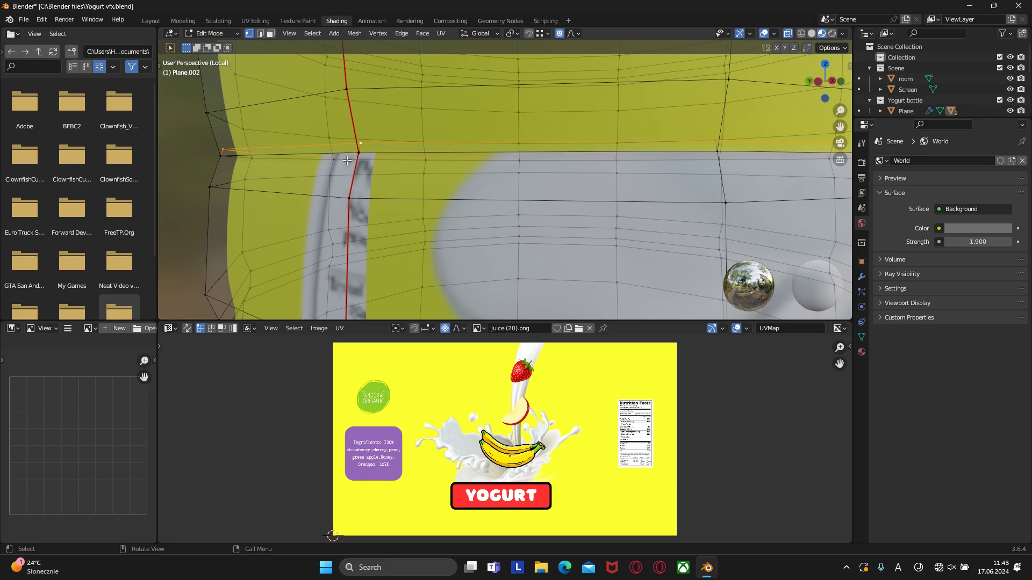
Cancel the vertical move, turn off proportional editing, and delete the selected edge loop
key(g)
key(z)
right_click(346, 150)
click(558, 34)
key(x)
click(372, 133)
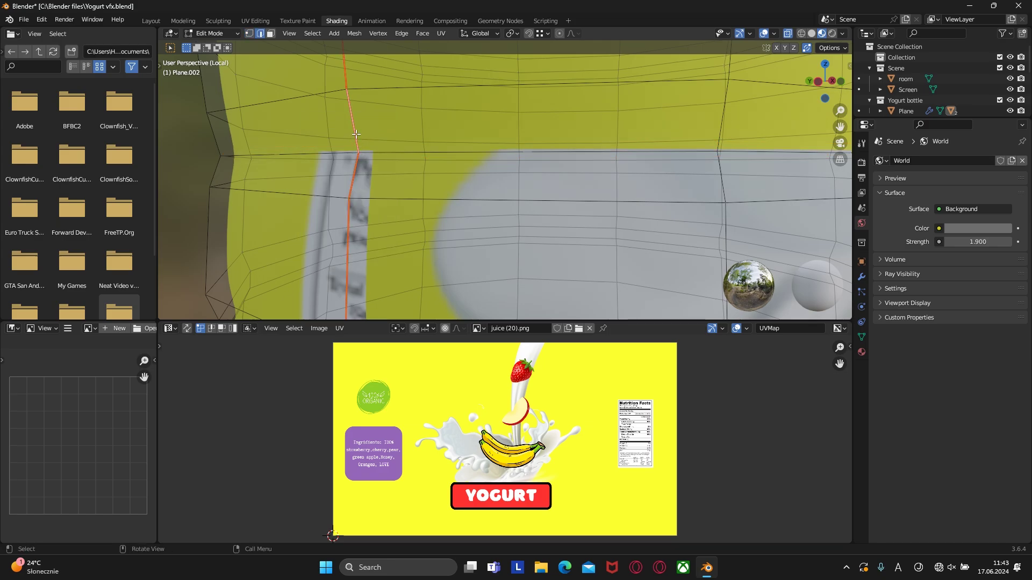
Select the whole bottle mesh from a top face and unwrap its UVs again
scroll(360, 145, down, 6)
key(3)
click(523, 116)
key(l)
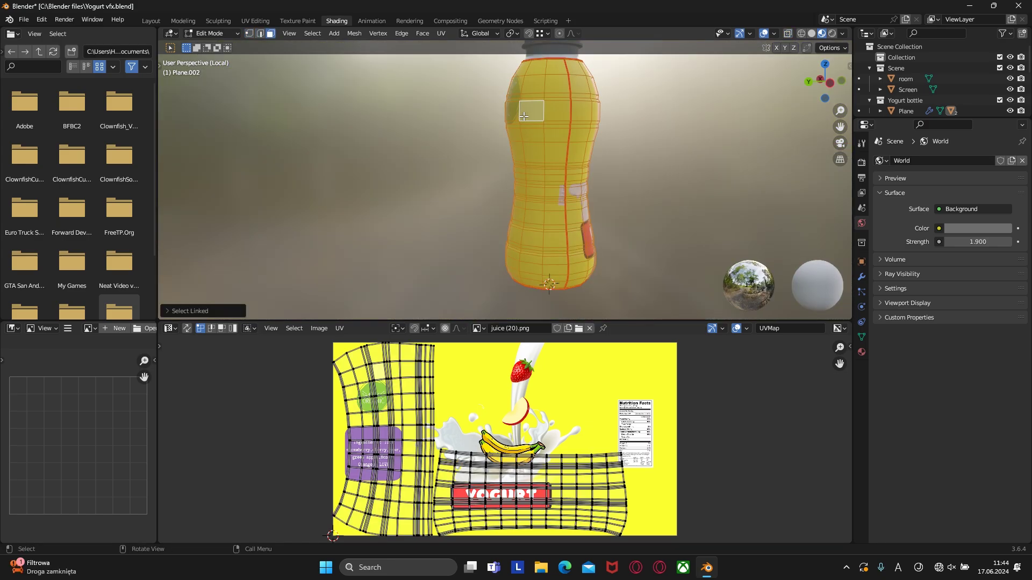
key(u)
click(524, 116)
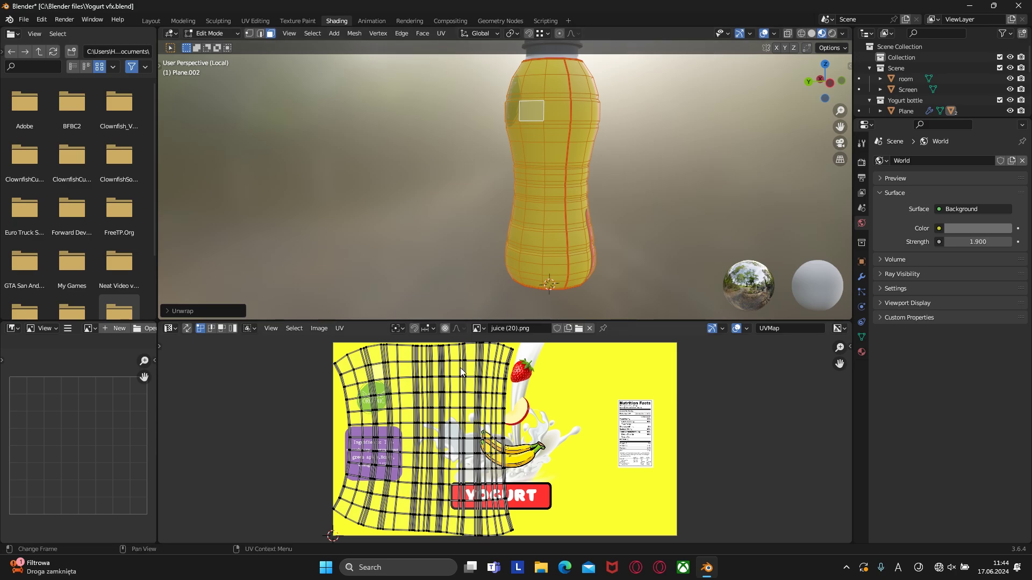
Rotate all UVs 90°, move them, and scale them up by about 1.39
scroll(469, 386, down, 2)
scroll(470, 385, up, 2)
middle_drag(610, 145, 520, 174)
scroll(487, 215, up, 3)
scroll(508, 210, down, 4)
text(a)
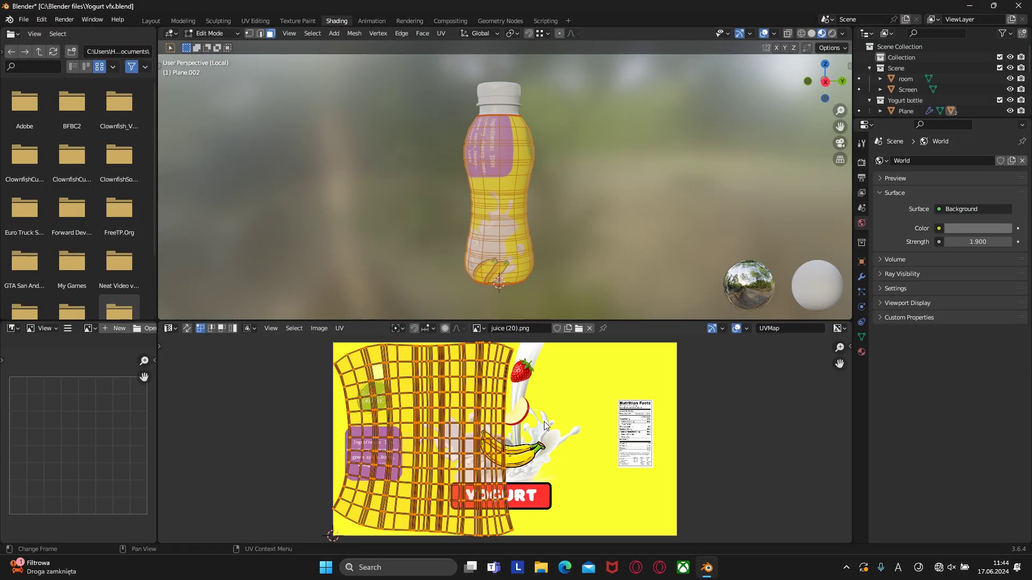
text(r90)
key(Return)
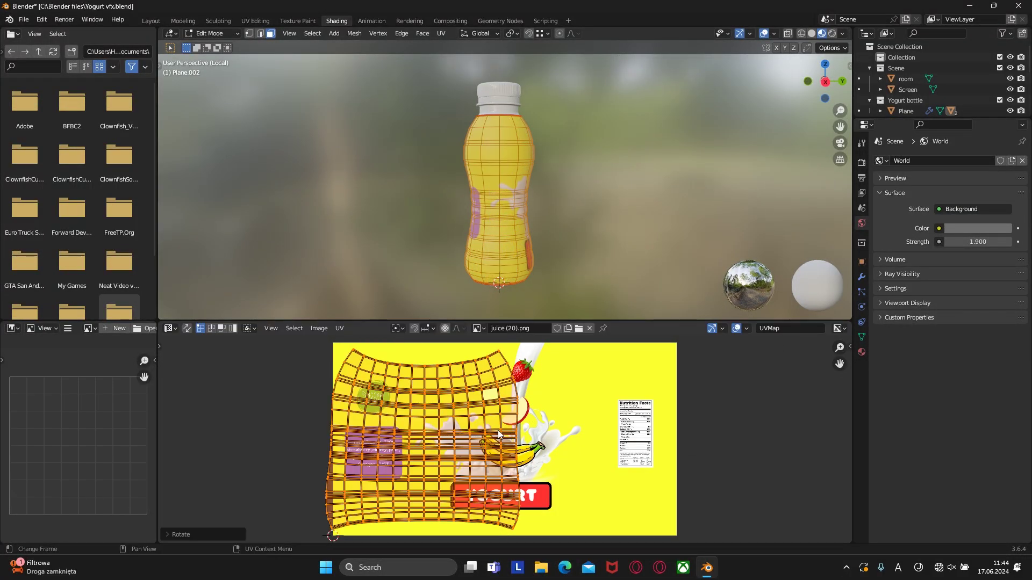
key(g)
click(581, 432)
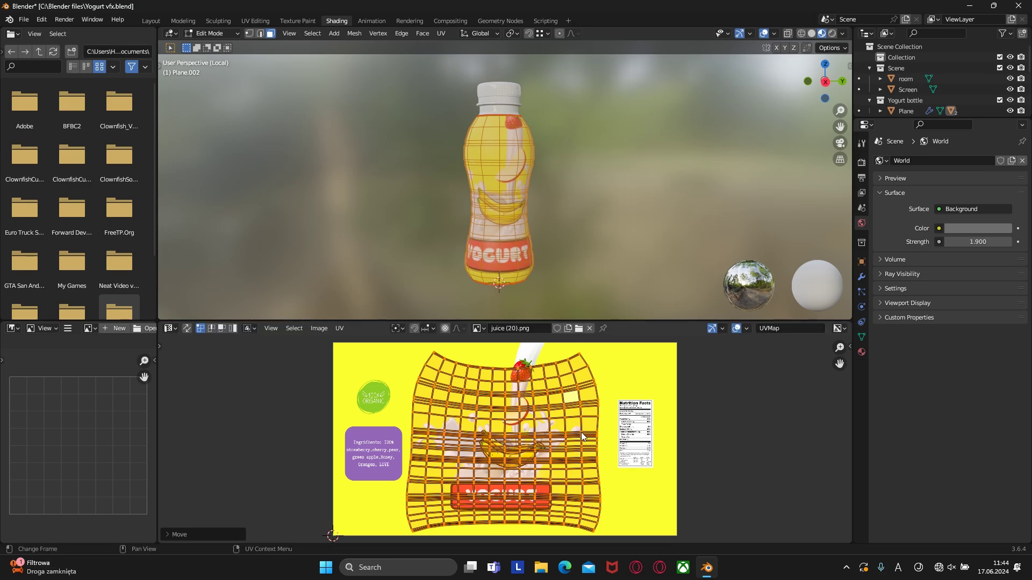
key(s)
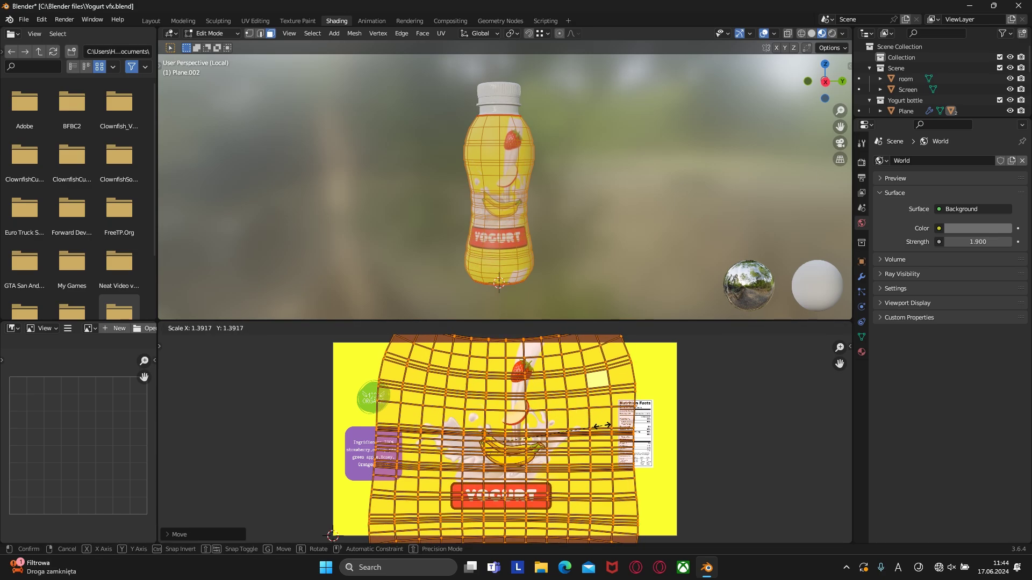
click(606, 426)
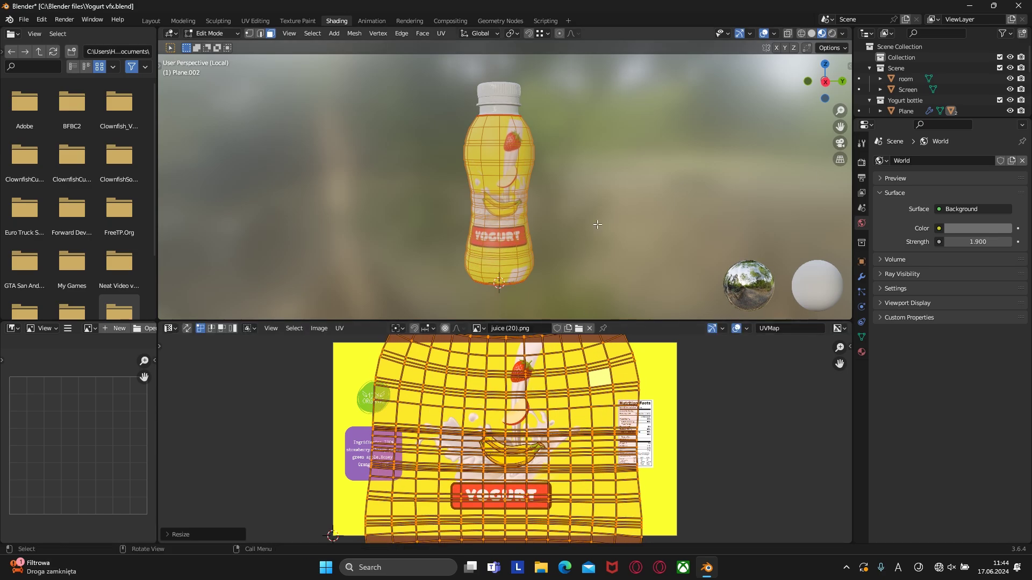
Check the texture from the side view, then move the UVs over the label
key(KP_3)
key(Tab)
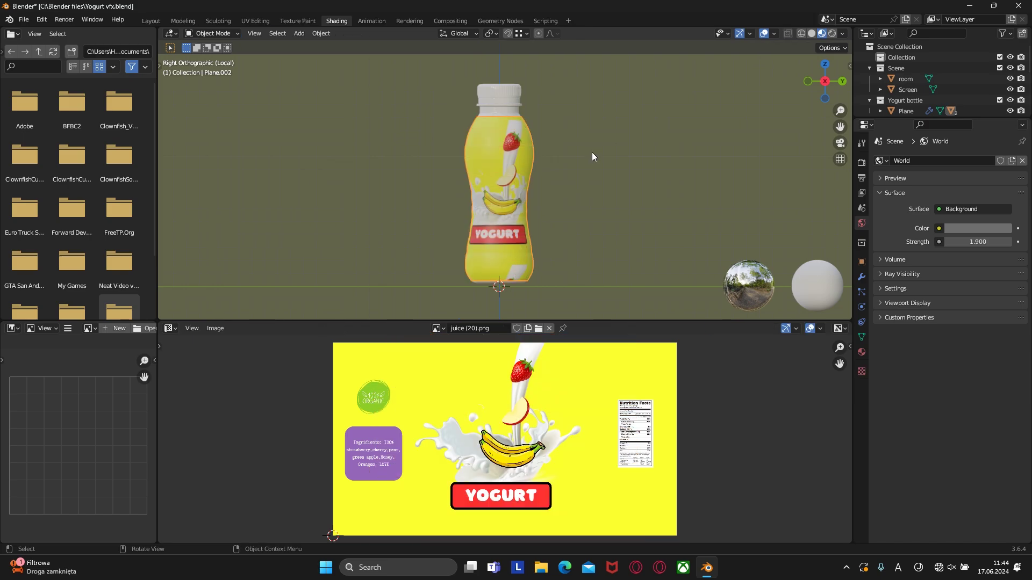
key(Tab)
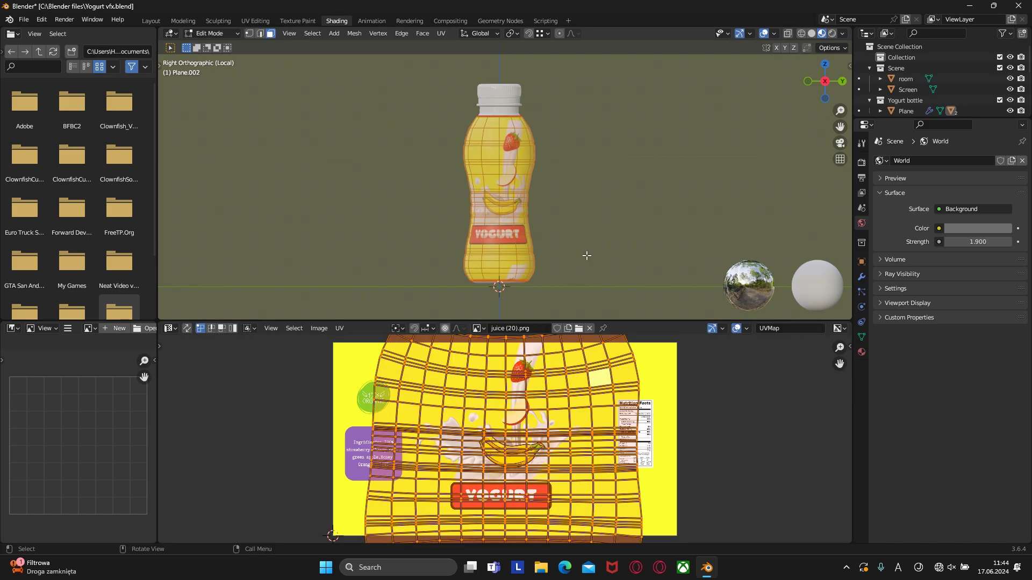
key(g)
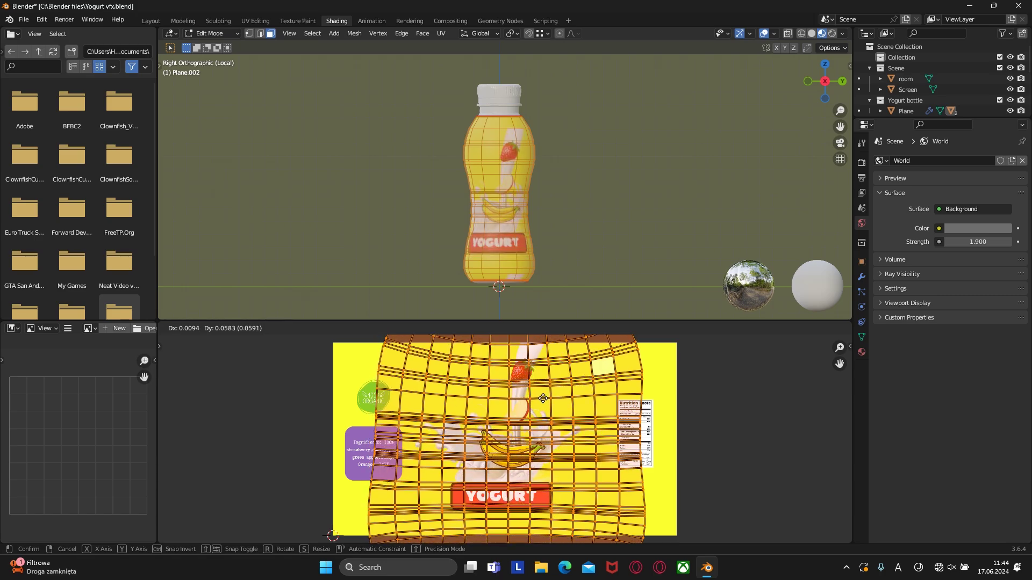
click(546, 401)
Select the lower horizontal UV edge loops across the label image
middle_drag(579, 394, 587, 437)
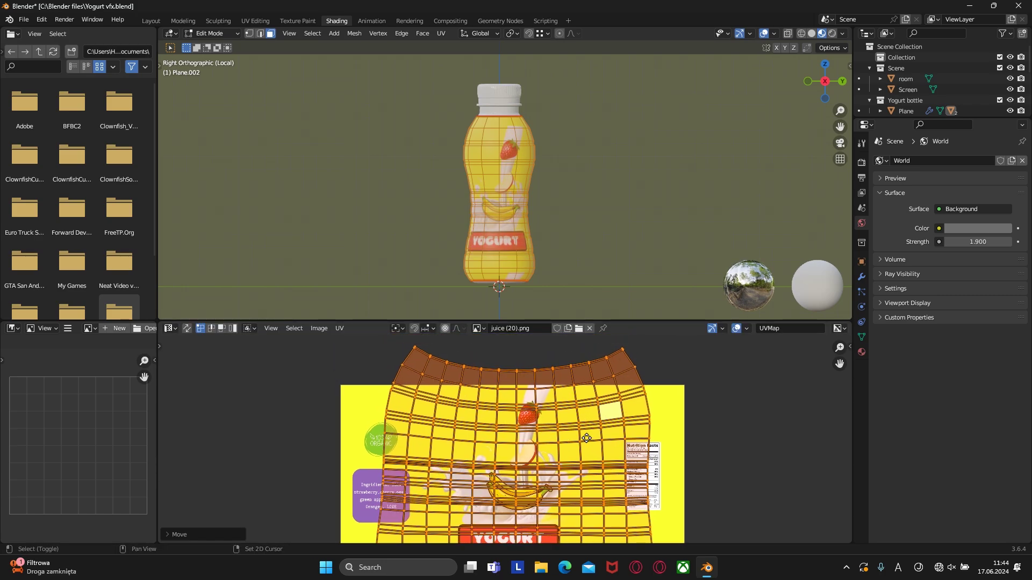
scroll(533, 371, up, 2)
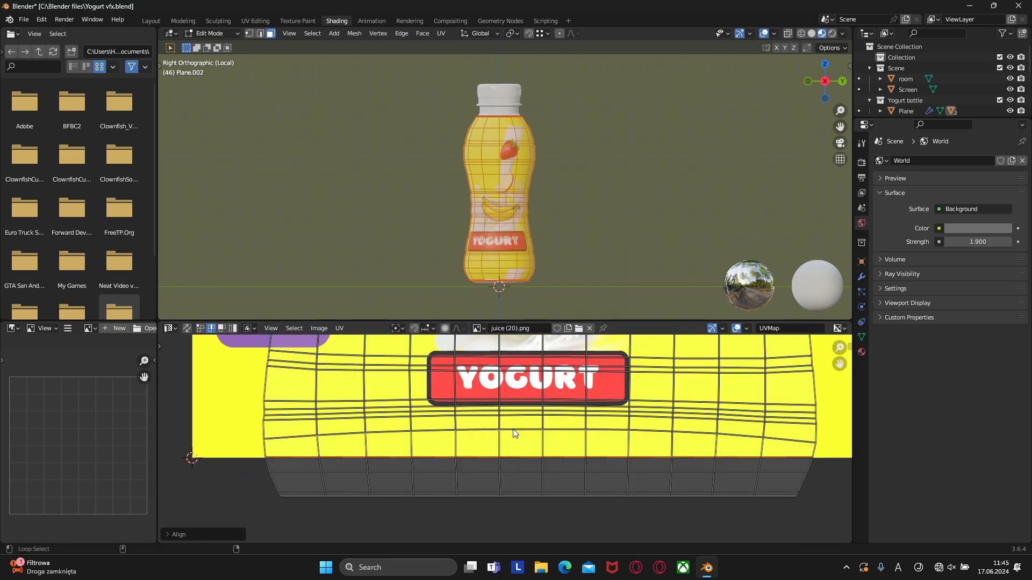
alt+click(513, 429)
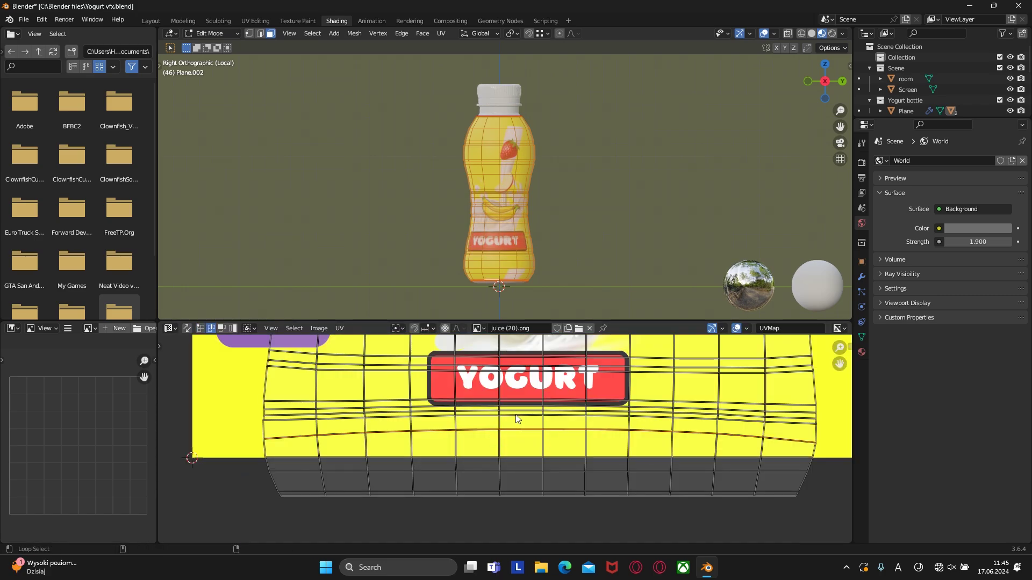
alt+shift+click(514, 414)
alt+shift+click(515, 406)
shift+right_click(517, 395)
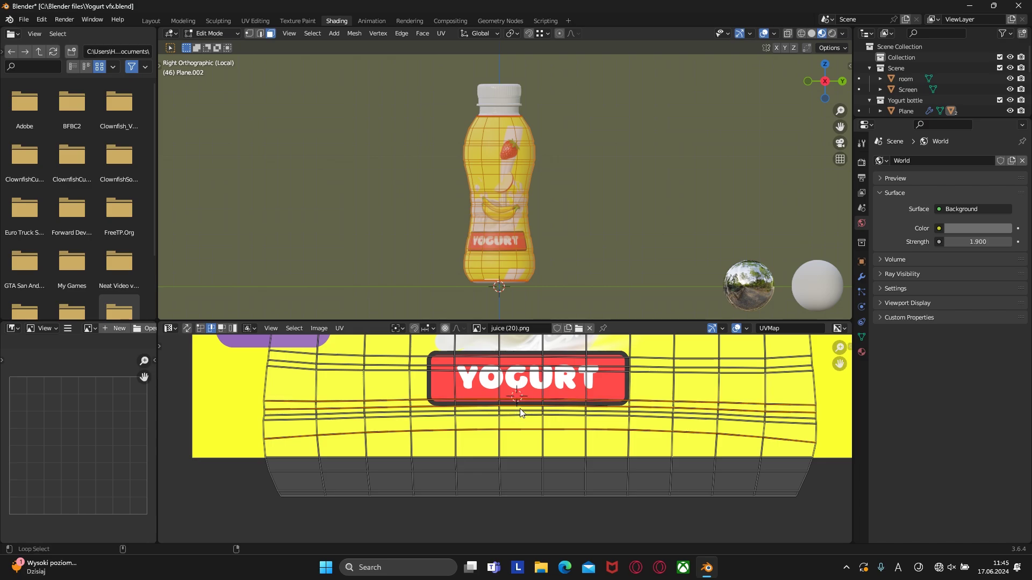
alt+shift+click(518, 411)
alt+shift+click(518, 416)
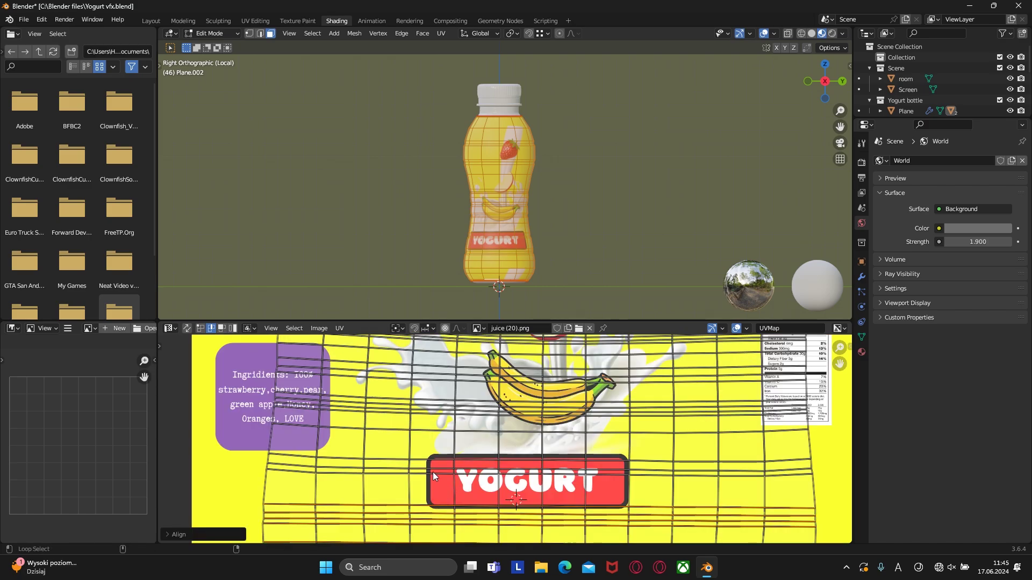
alt+shift+click(433, 472)
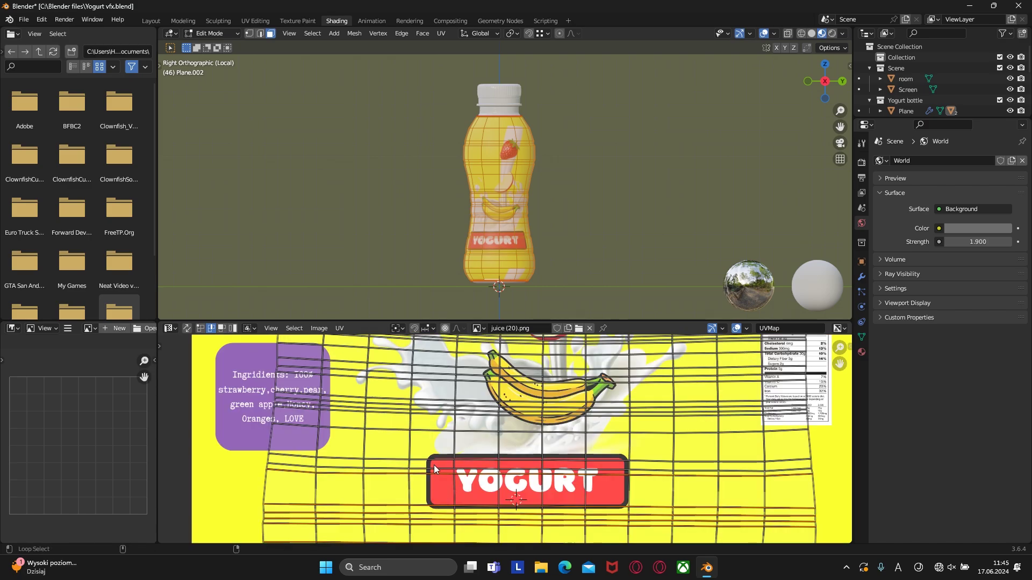
alt+shift+click(434, 466)
alt+shift+click(434, 461)
alt+shift+click(438, 426)
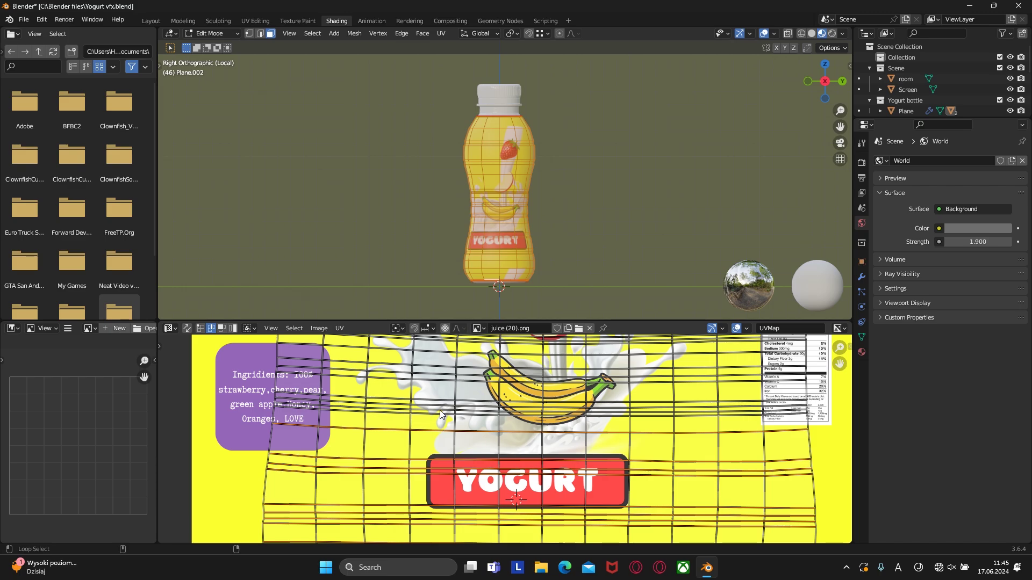
alt+shift+click(440, 408)
alt+shift+click(437, 400)
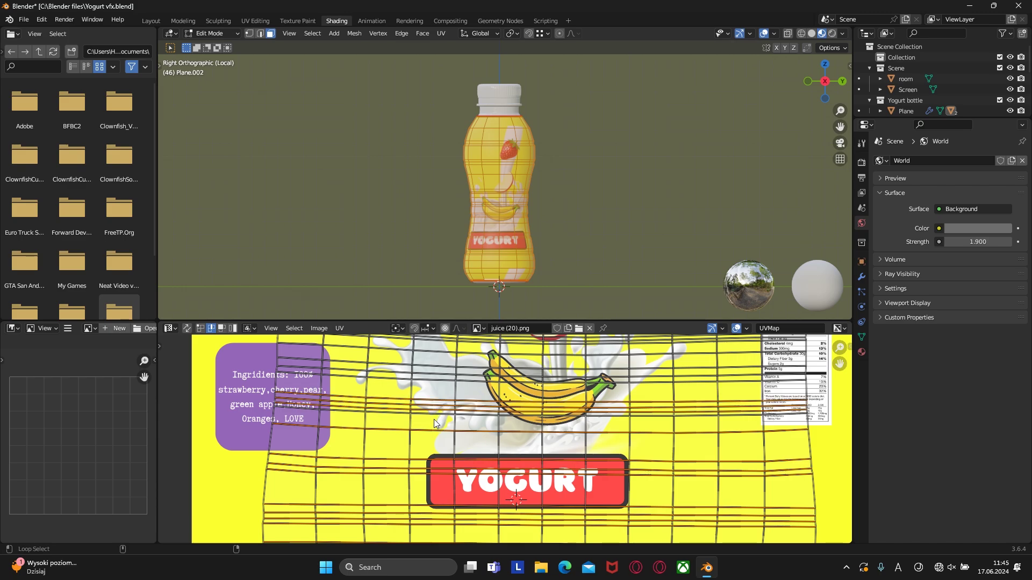
Add the upper horizontal edge loops to the selection and Straighten them
shift+scroll(443, 440, up, 1)
alt+shift+click(438, 426)
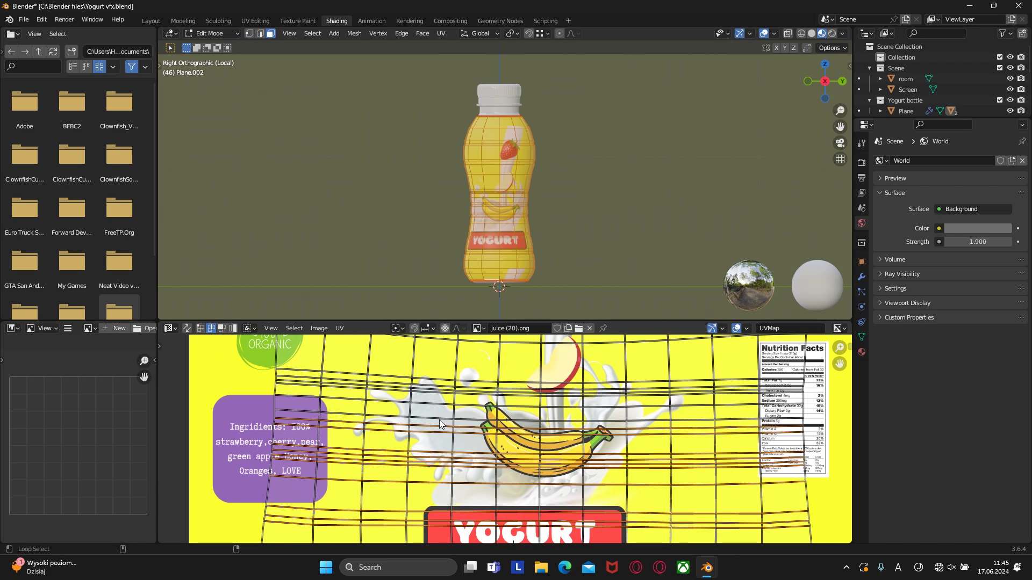
alt+shift+click(439, 419)
alt+shift+click(440, 407)
alt+shift+click(440, 392)
alt+shift+click(441, 390)
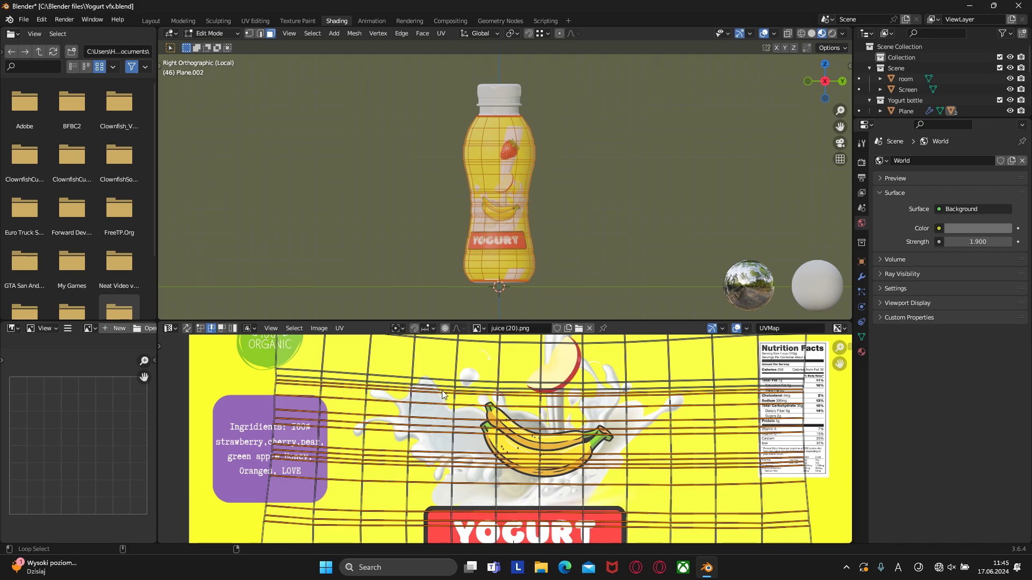
alt+shift+click(443, 386)
alt+shift+click(451, 379)
shift+middle_drag(493, 375, 485, 451)
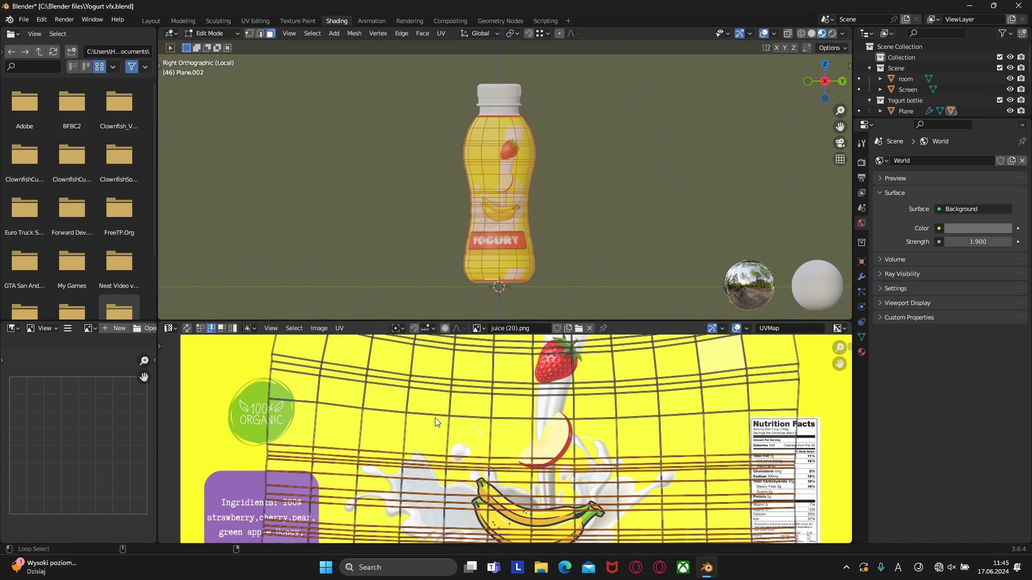
alt+shift+click(435, 416)
alt+shift+click(436, 392)
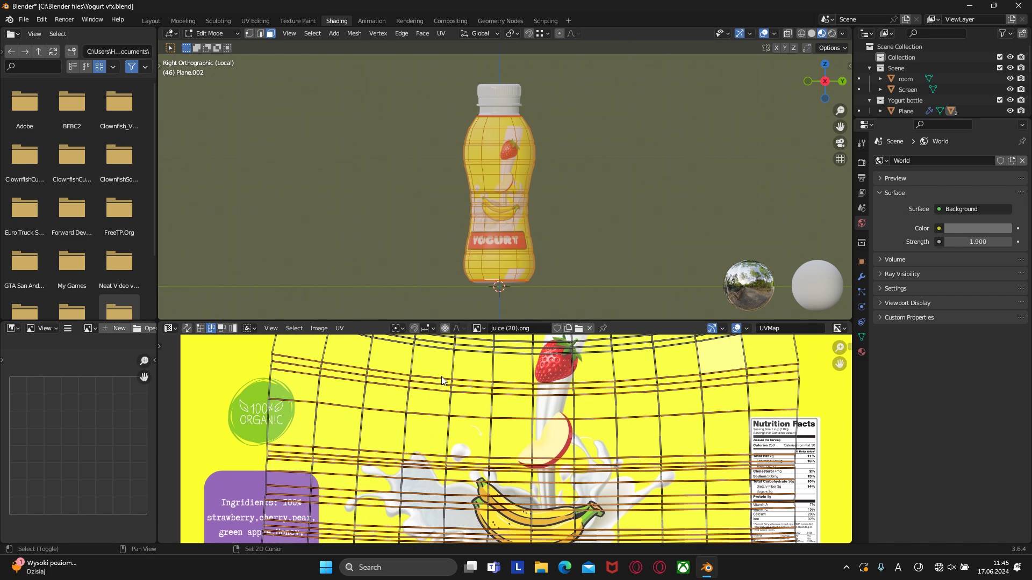
middle_drag(441, 376, 453, 444)
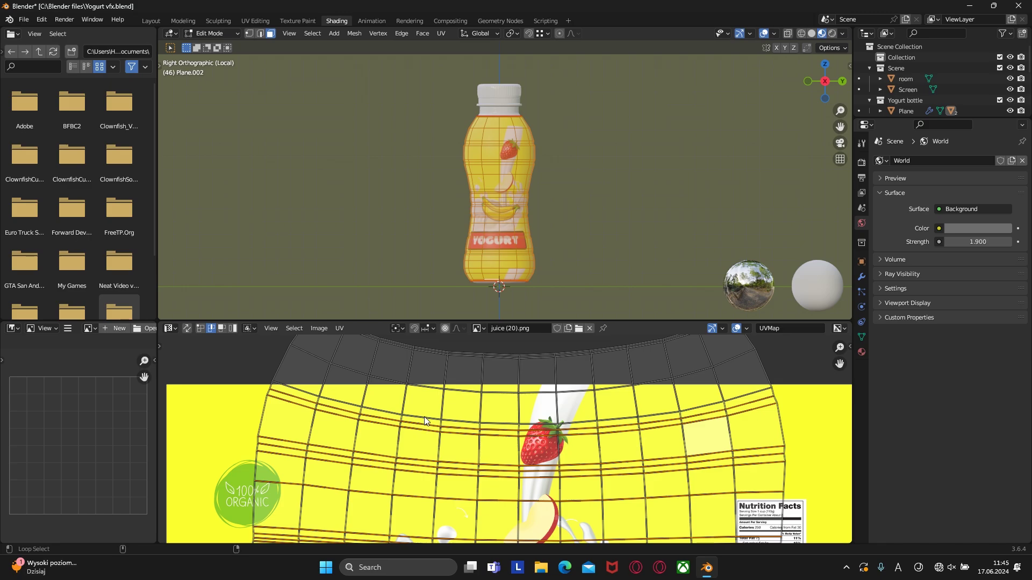
right_click(425, 414)
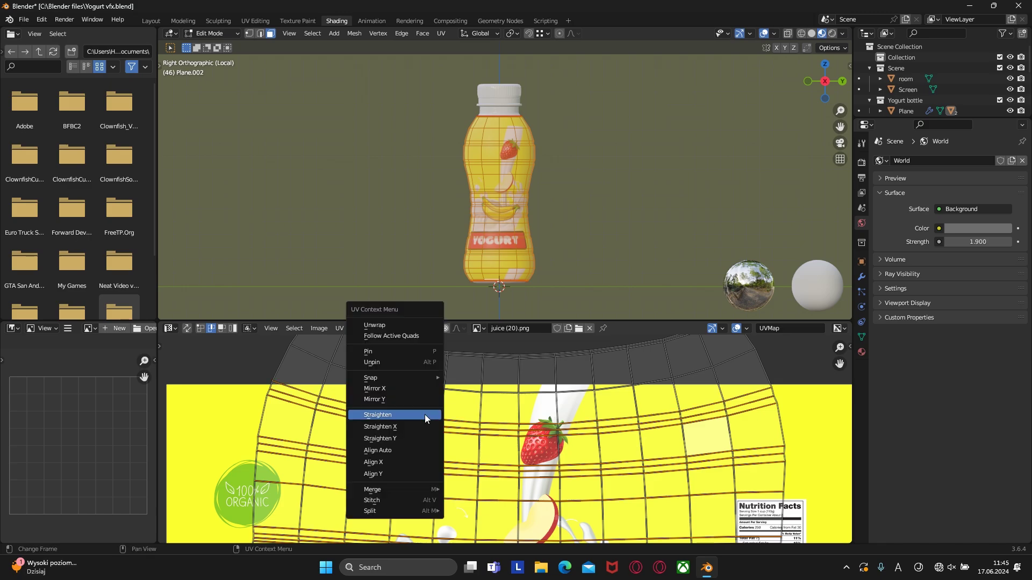
click(425, 414)
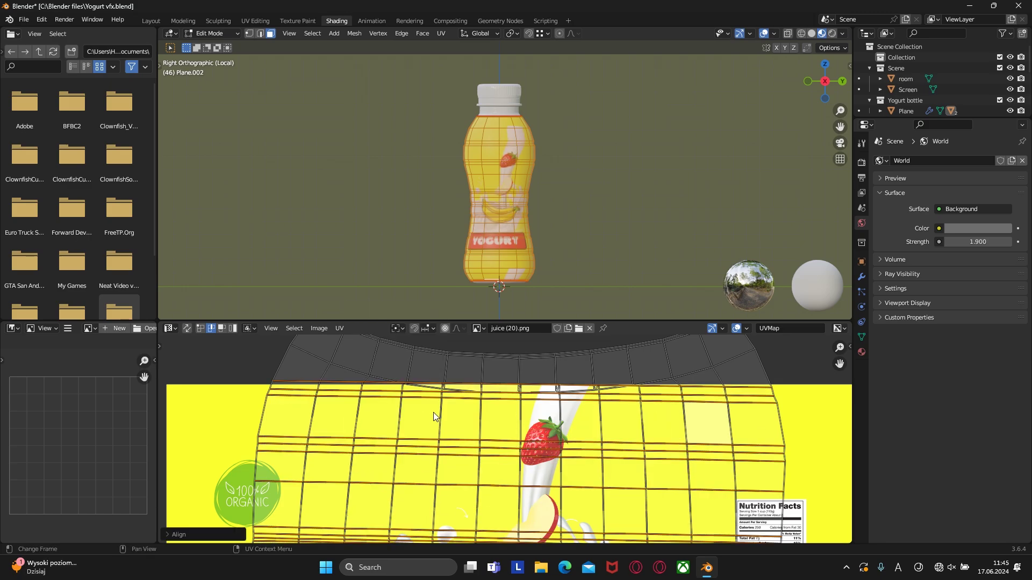
Select only the topmost UV edge loop and bring up the UV operations menu
alt+click(388, 373)
alt+click(379, 366)
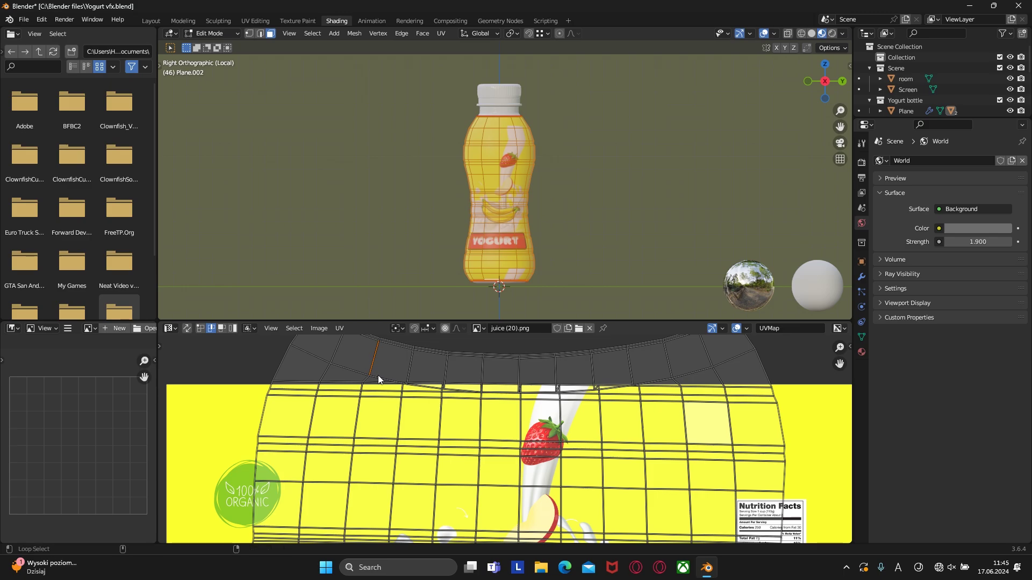
right_click(401, 344)
Straighten the topmost UV edge loop into one line and frame the whole label
click(403, 346)
scroll(429, 393, down, 4)
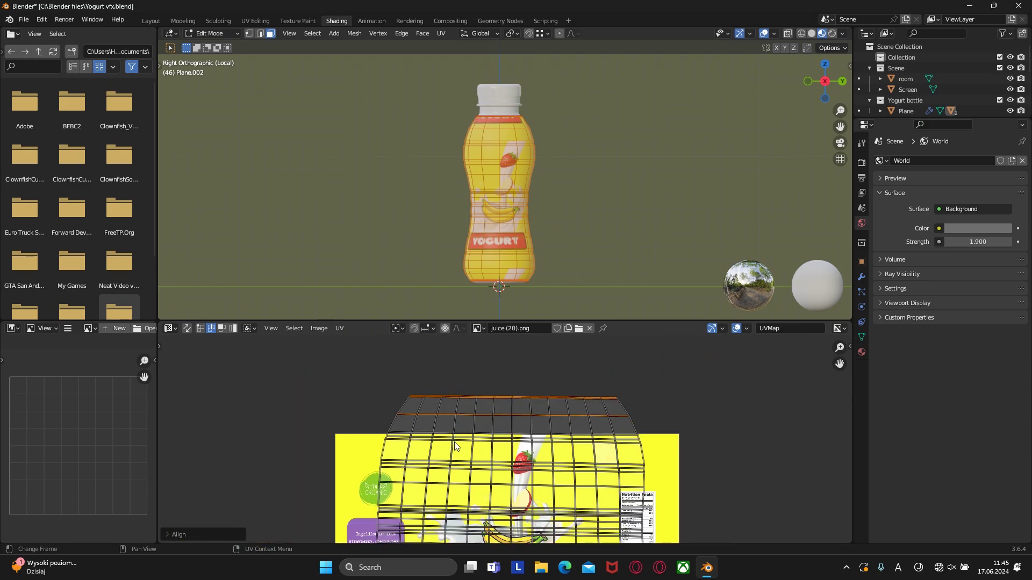
scroll(483, 288, up, 1)
scroll(482, 288, up, 1)
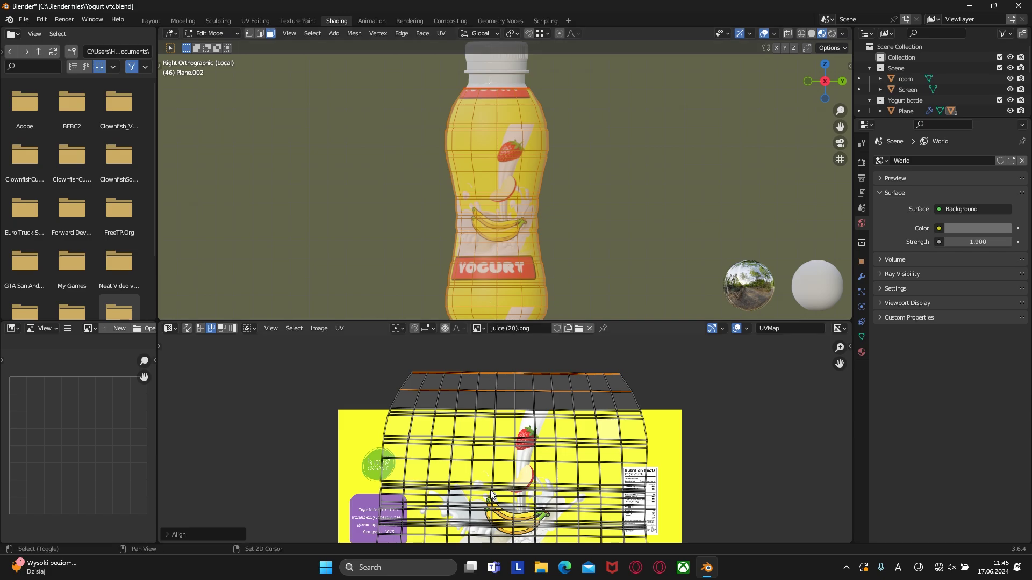
middle_drag(491, 494, 503, 439)
Select the left vertical loops, nudge the top UV row up, then box-select all UVs
alt+click(394, 410)
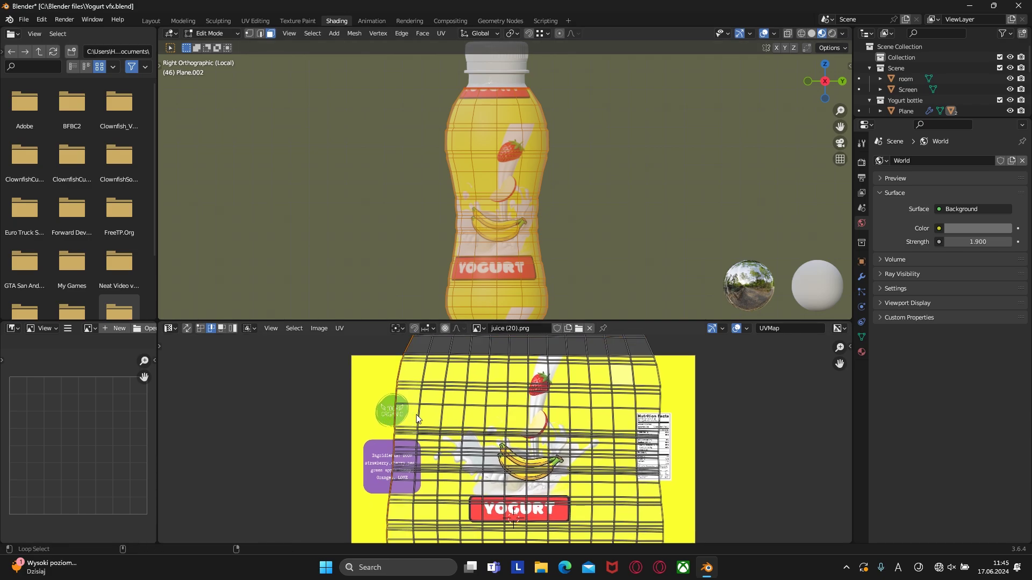
alt+shift+click(420, 414)
alt+shift+click(441, 414)
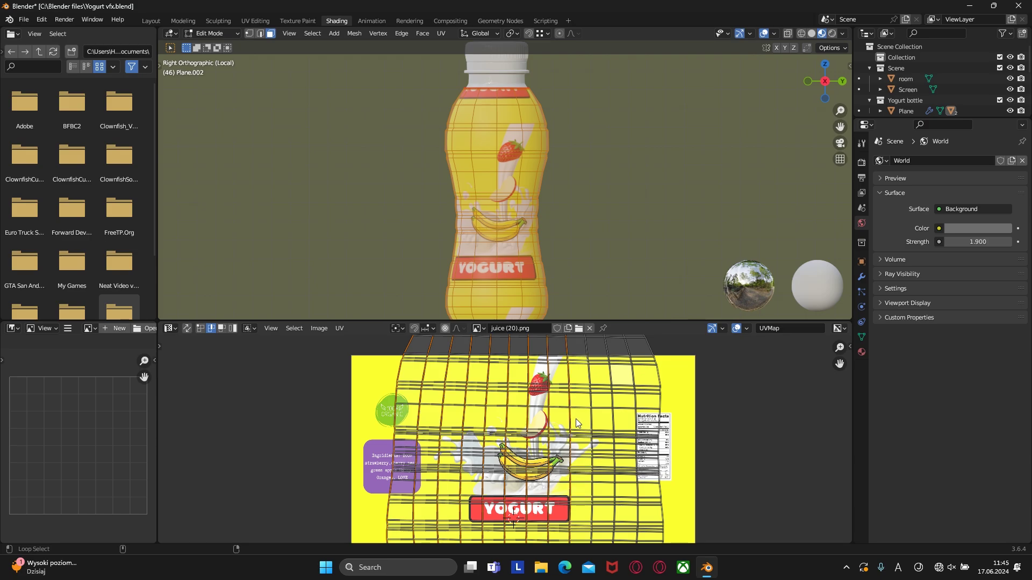
right_click(656, 417)
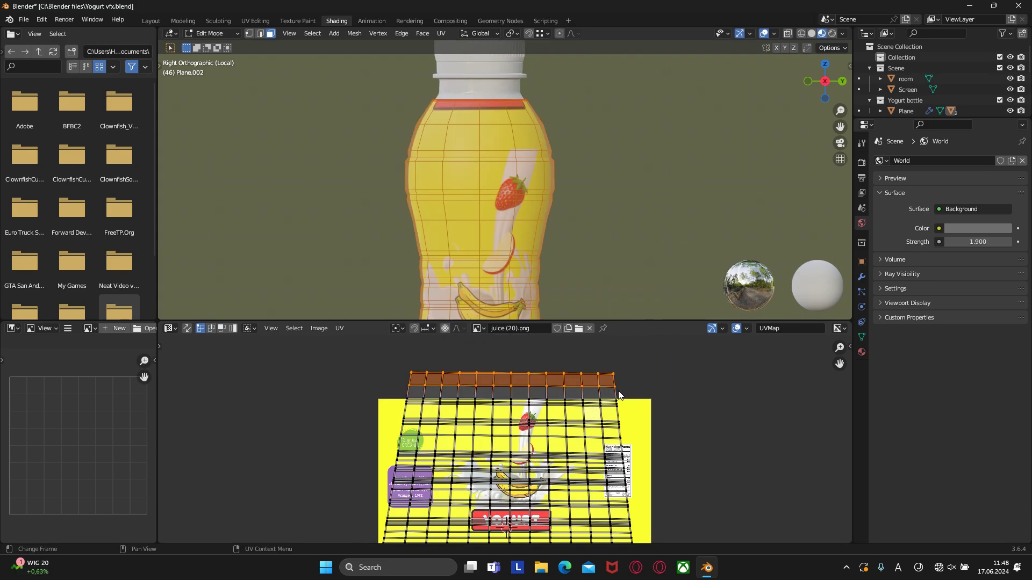
key(g)
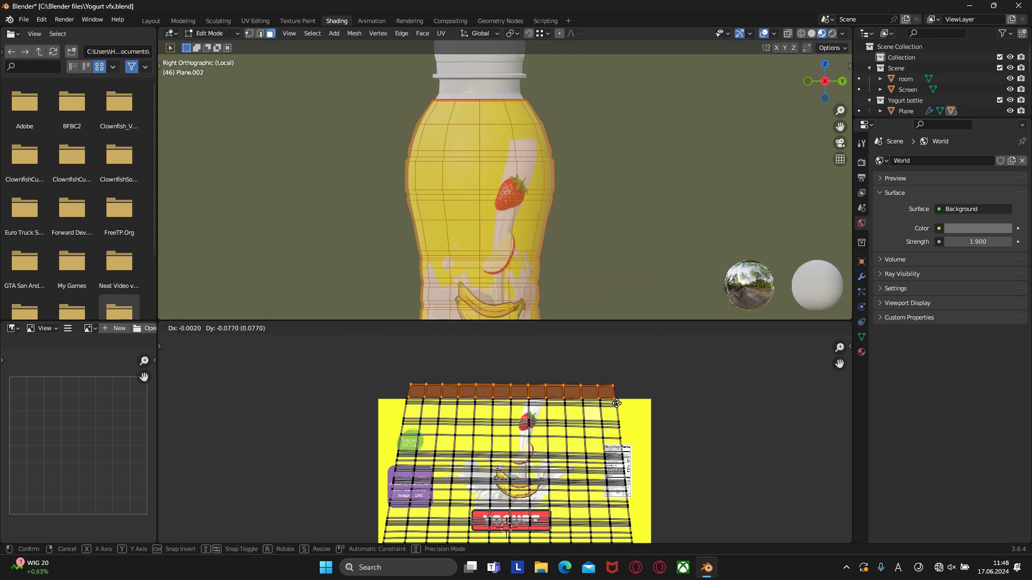
click(618, 390)
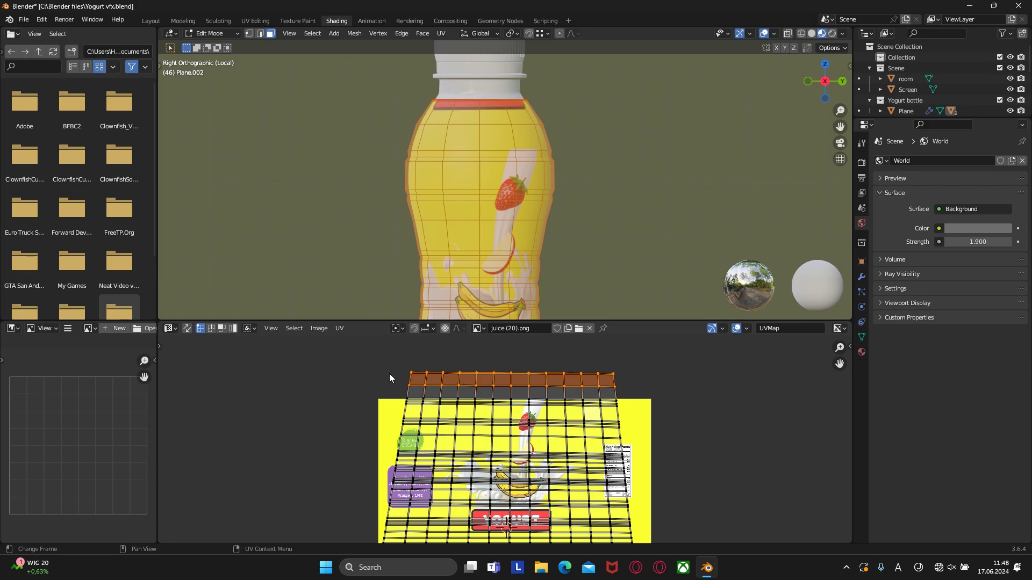
scroll(388, 376, down, 3)
drag(388, 376, 596, 508)
Move the whole UV grid vertically over the label image
key(g)
key(x)
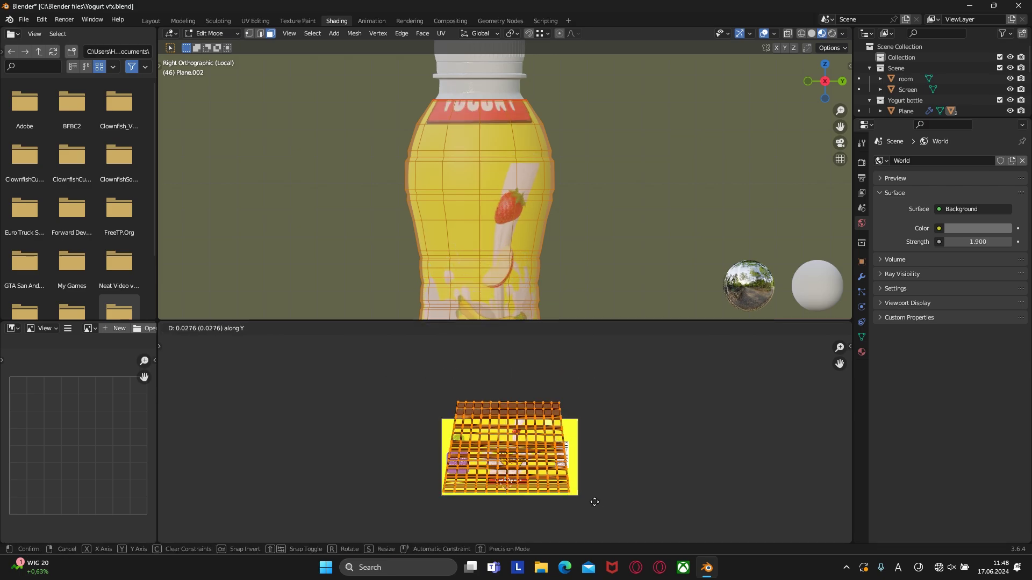
key(y)
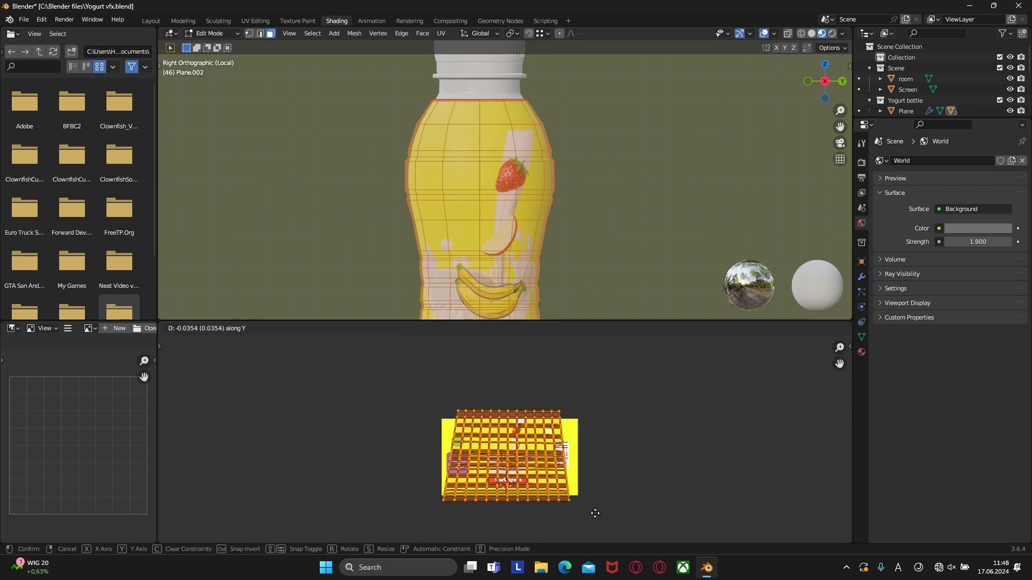
click(594, 520)
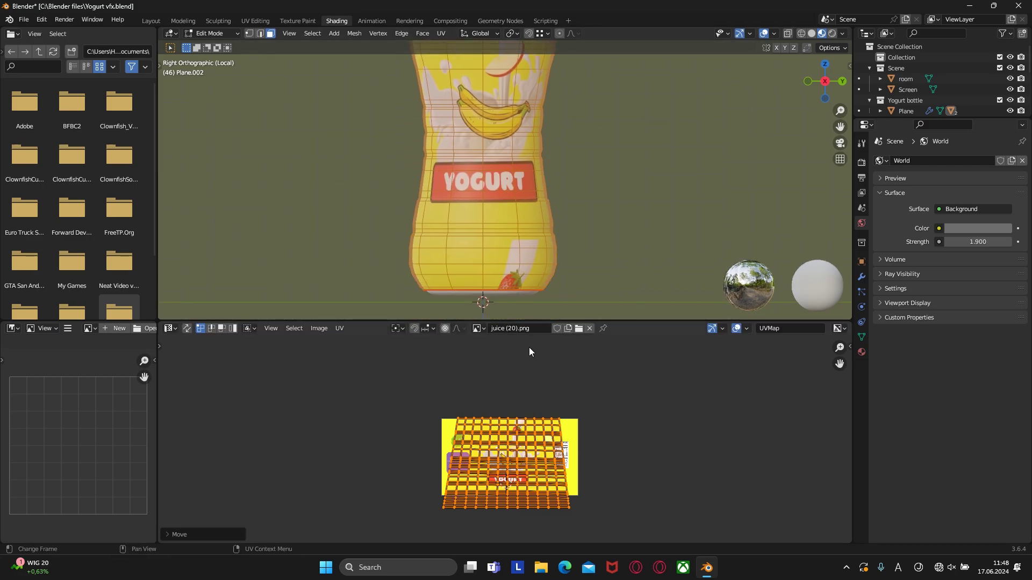
scroll(529, 347, up, 2)
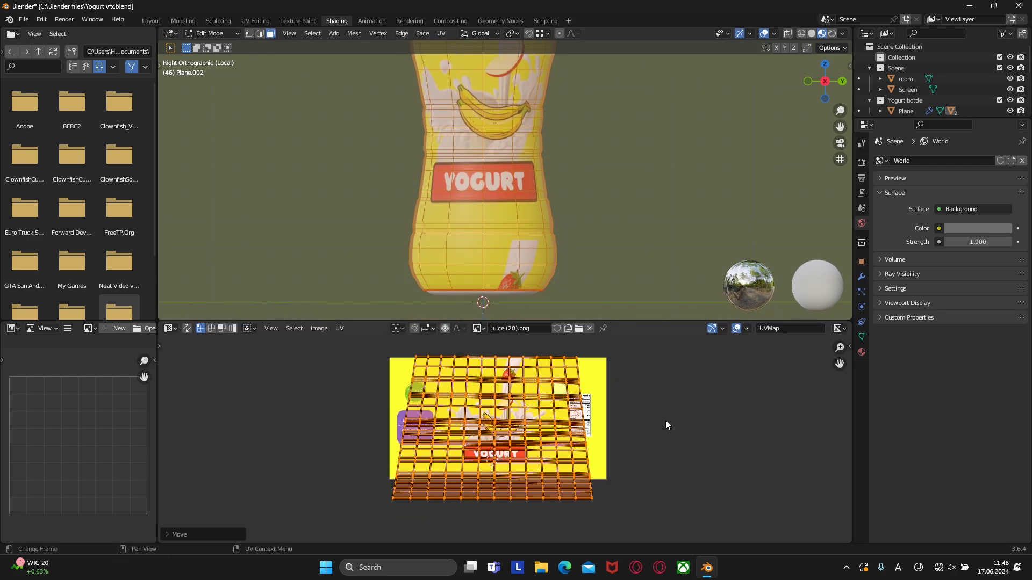
Stretch the UVs about 1.2 horizontally and about 1.18 vertically
key(s)
key(x)
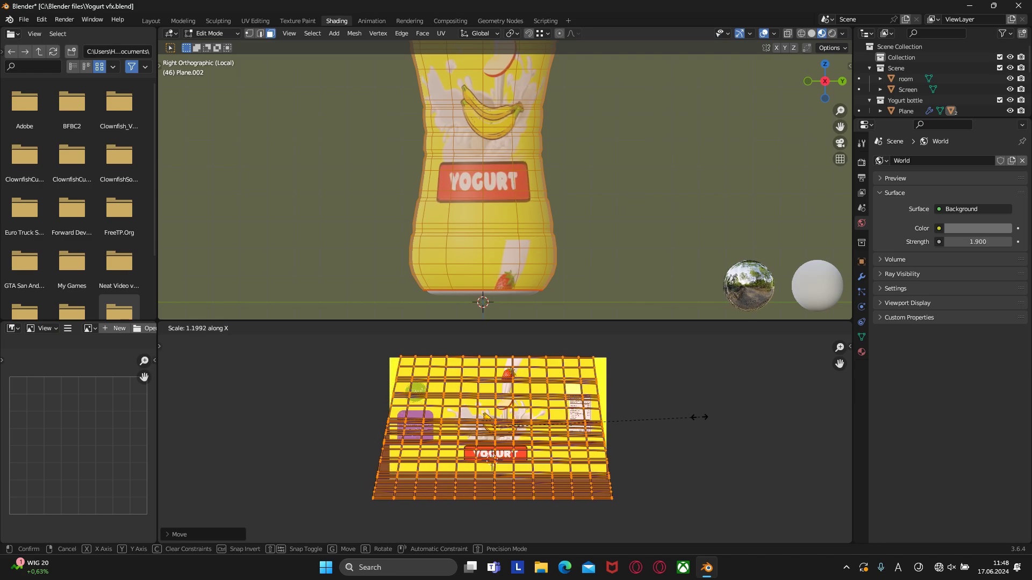
click(696, 417)
key(s)
key(y)
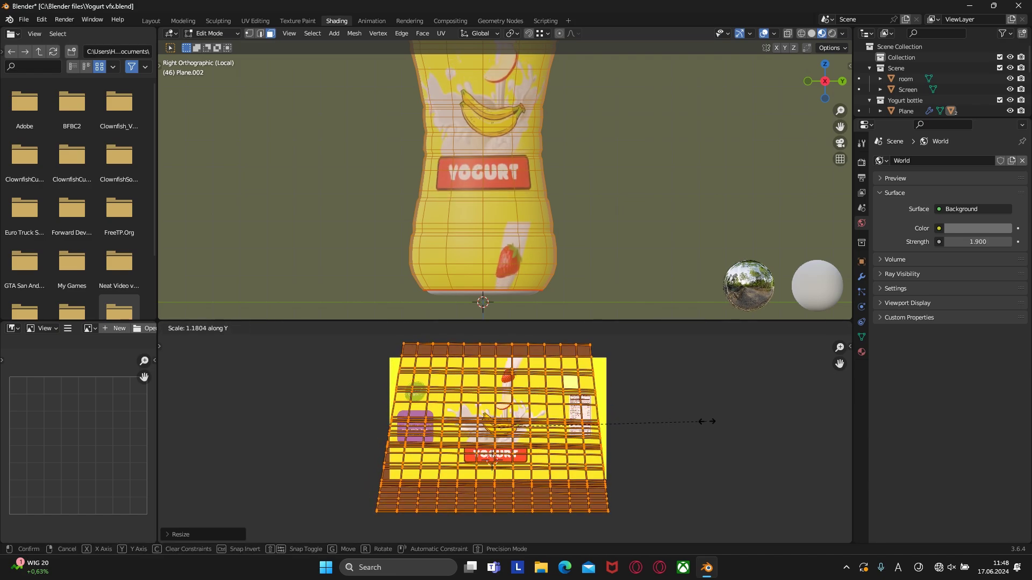
click(654, 416)
Raise the bottom UV rows 0.057 onto the image's lower edge and return to Object Mode
shift+middle_drag(506, 153, 484, 372)
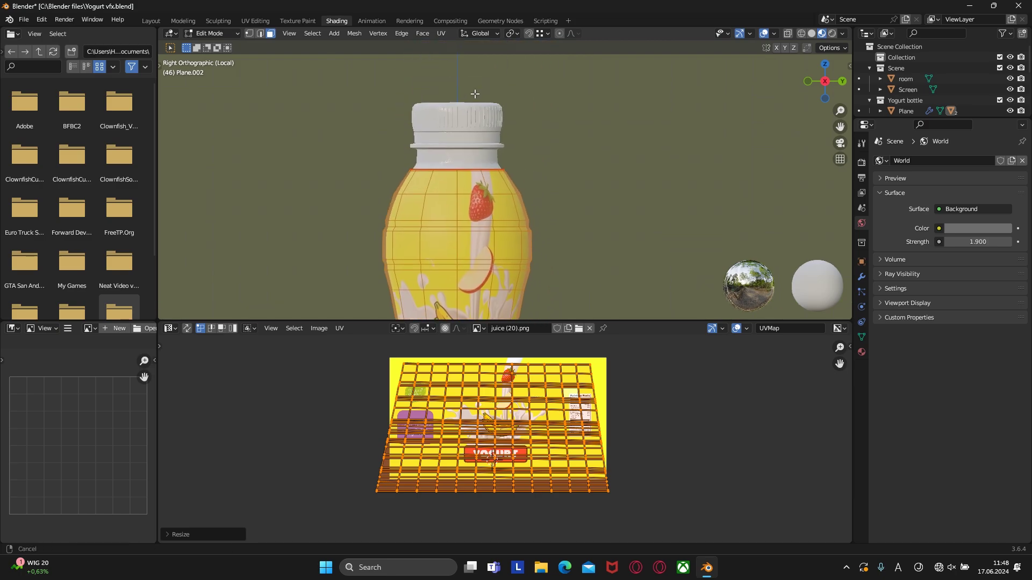
shift+scroll(518, 193, down, 5)
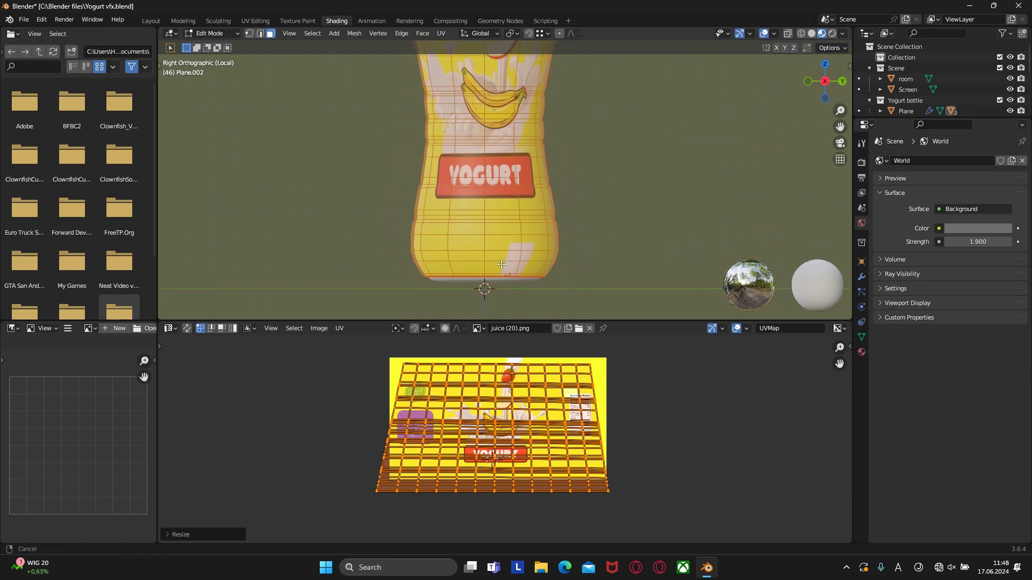
drag(369, 476, 650, 514)
key(g)
key(y)
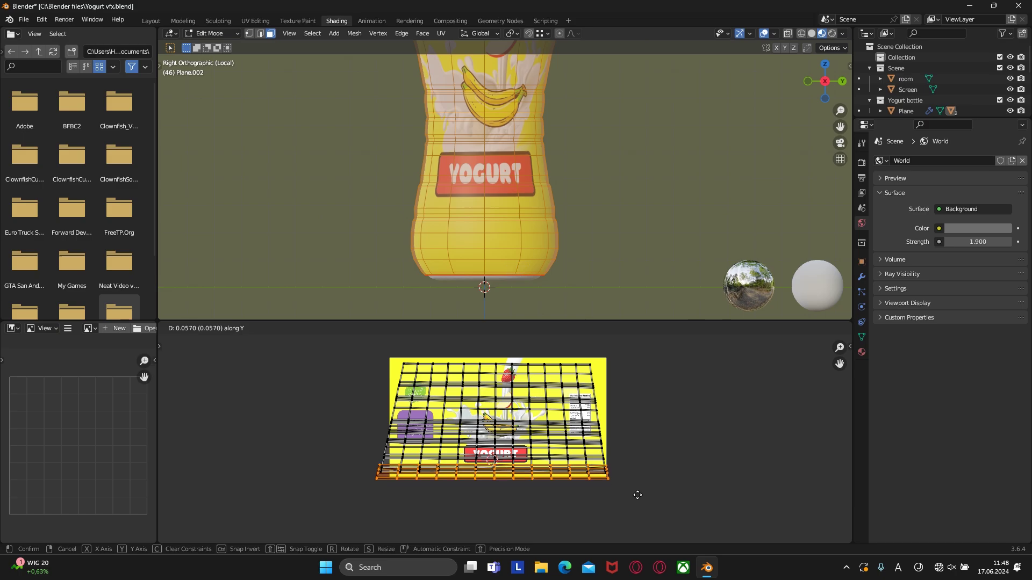
click(637, 494)
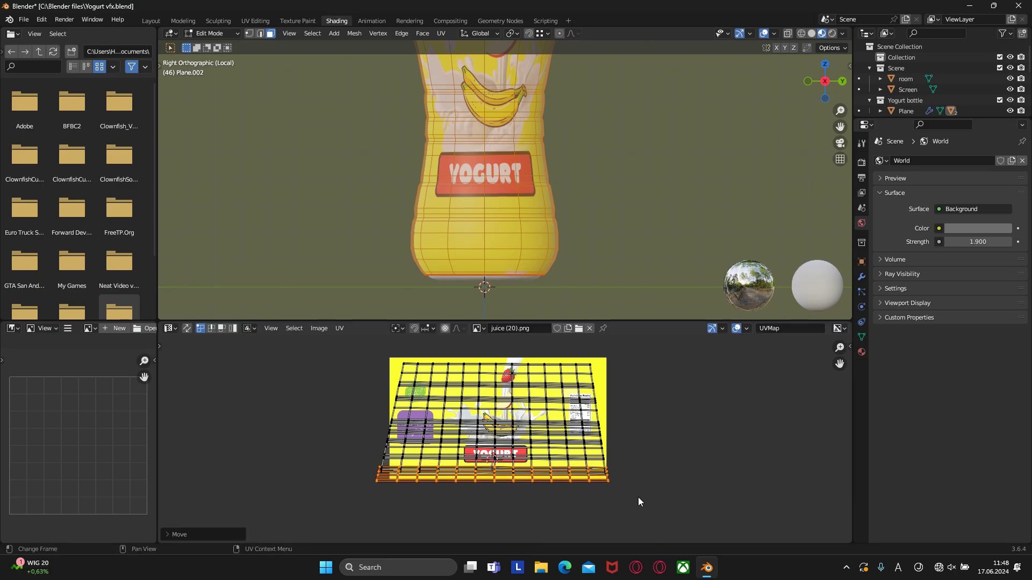
key(Tab)
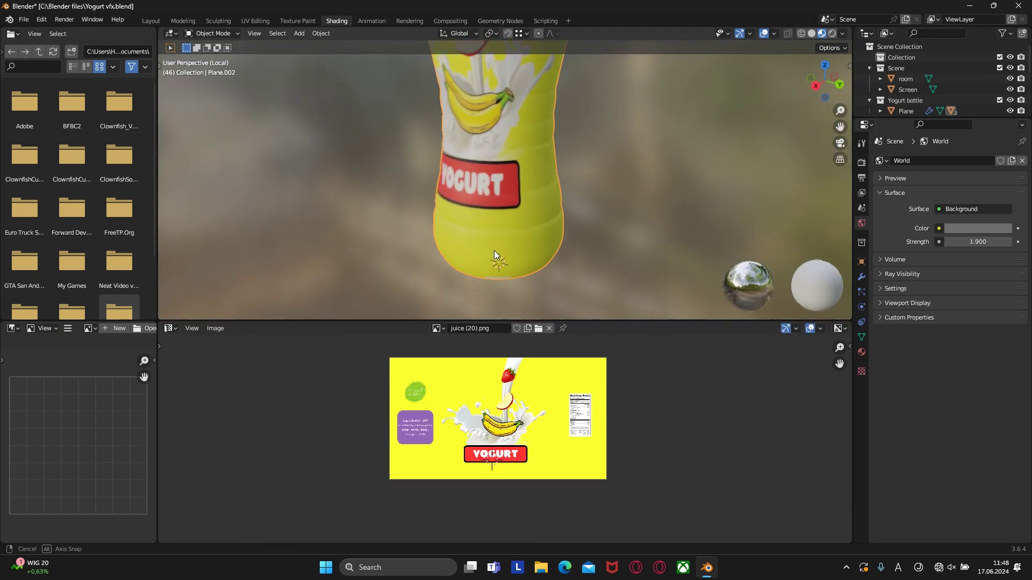
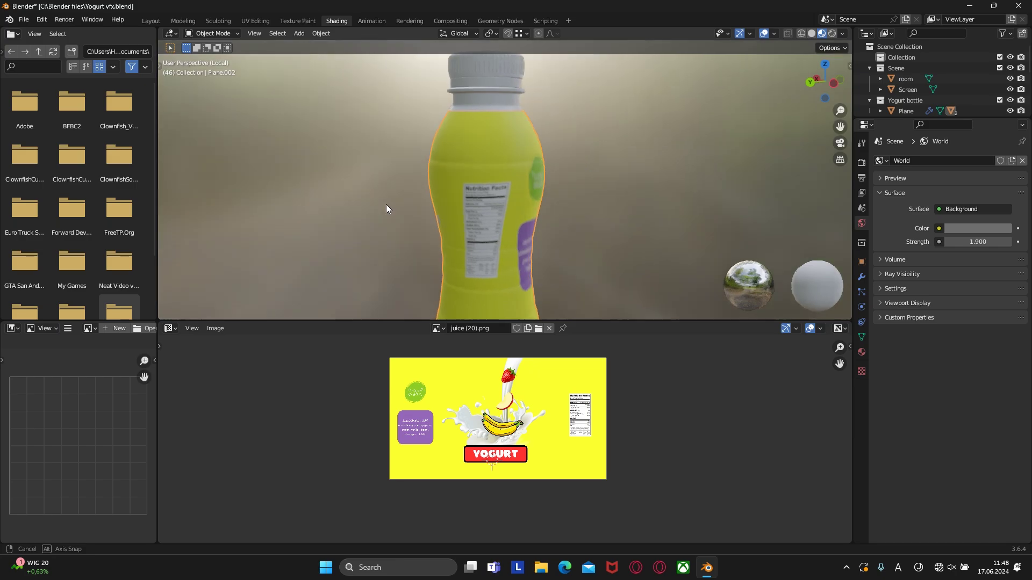
In Edit Mode, straighten the first three vertical UV edge loops with Align X
key(Tab)
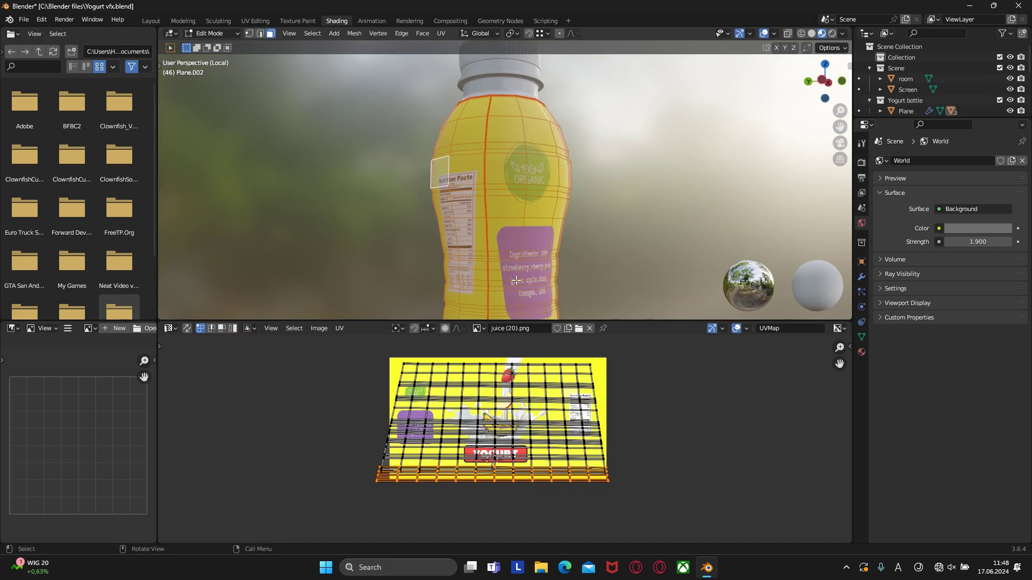
scroll(557, 393, up, 4)
alt+click(553, 392)
right_click(553, 392)
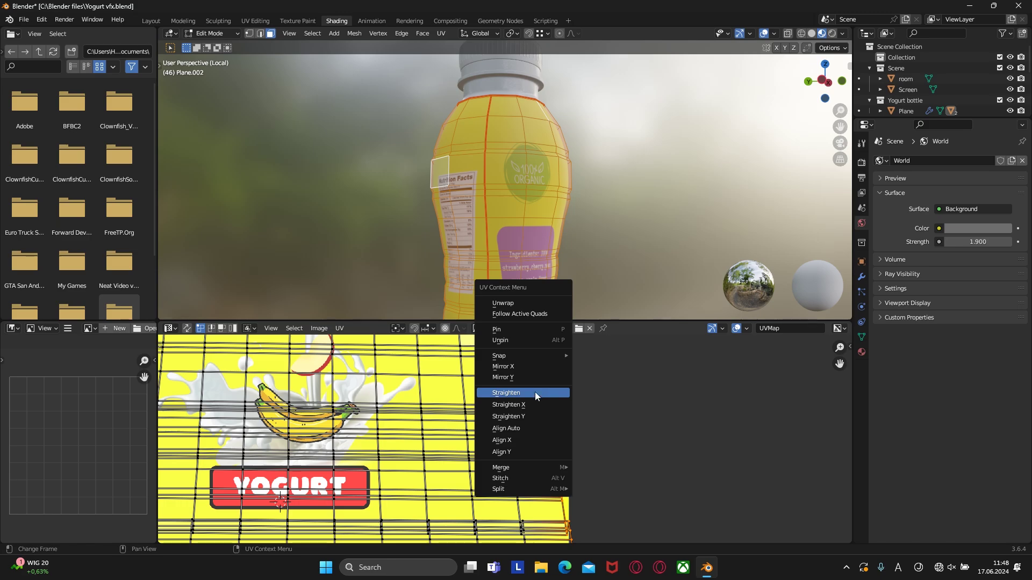
click(520, 440)
alt+click(510, 440)
right_click(512, 440)
click(489, 436)
alt+click(469, 448)
right_click(468, 445)
click(469, 445)
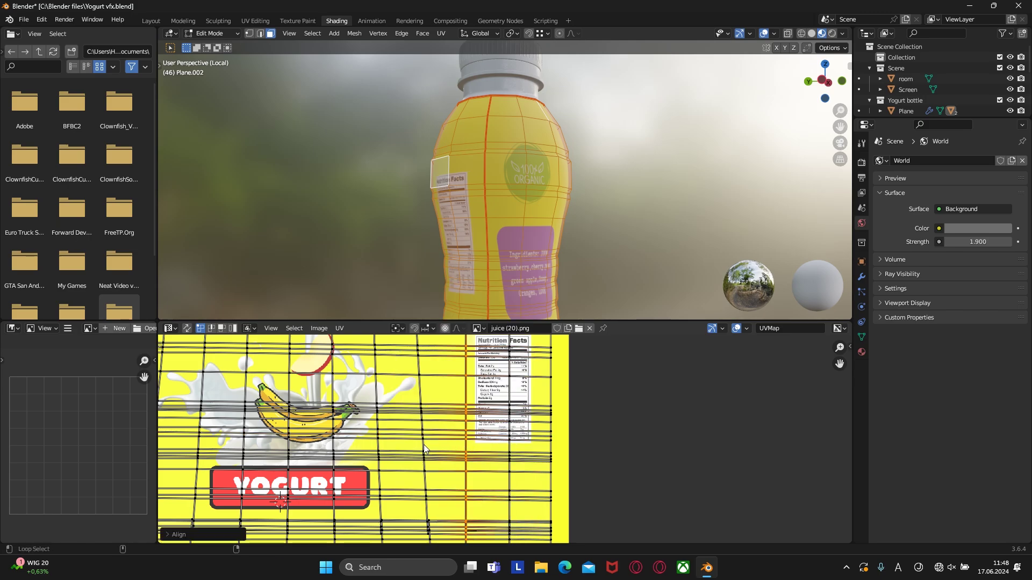
Align the remaining vertical UV loops near the Ingredients and Organic areas along X
middle_drag(324, 419, 680, 430)
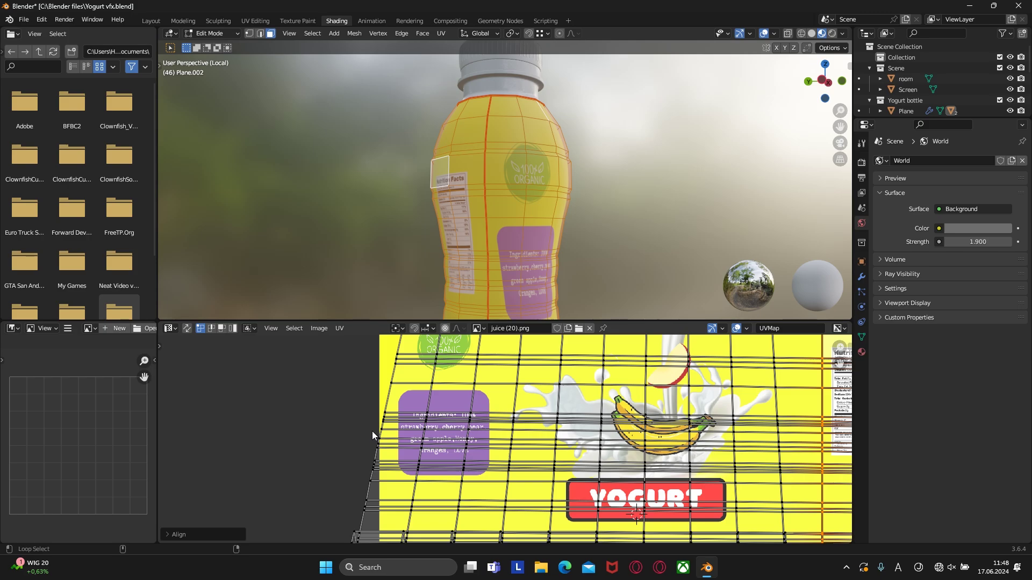
alt+click(379, 434)
right_click(379, 431)
click(379, 431)
right_click(424, 434)
click(424, 434)
alt+click(465, 433)
right_click(468, 433)
click(469, 433)
alt+click(511, 438)
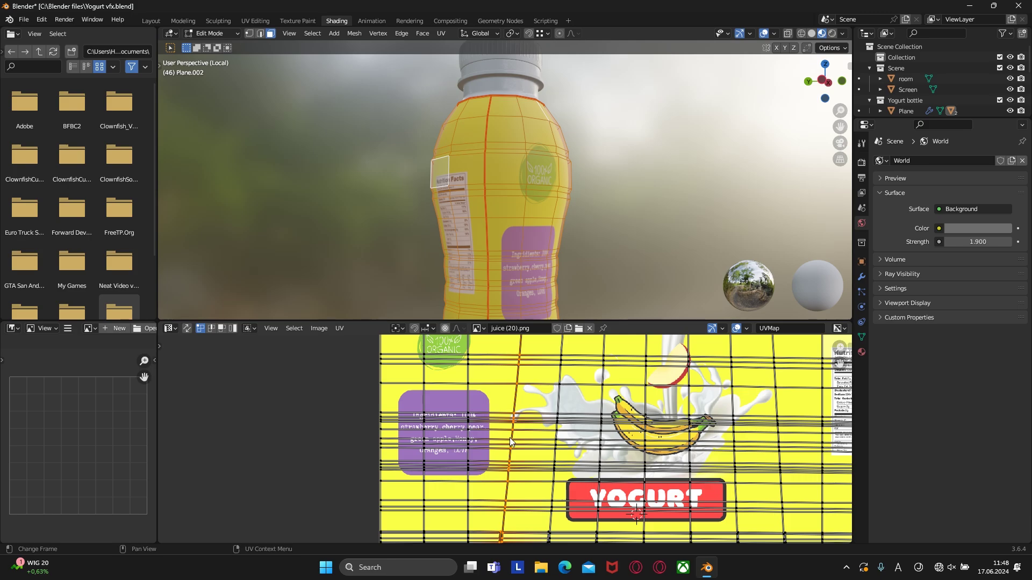
right_click(510, 437)
click(508, 437)
Return to Object Mode and orbit to check the banana and YOGURT label artwork
scroll(427, 229, down, 2)
middle_drag(427, 229, 667, 226)
key(Tab)
mouse_move(518, 229)
middle_down()
mouse_move(597, 226)
mouse_move(511, 222)
mouse_move(532, 223)
middle_up()
scroll(516, 231, down, 3)
scroll(506, 228, up, 2)
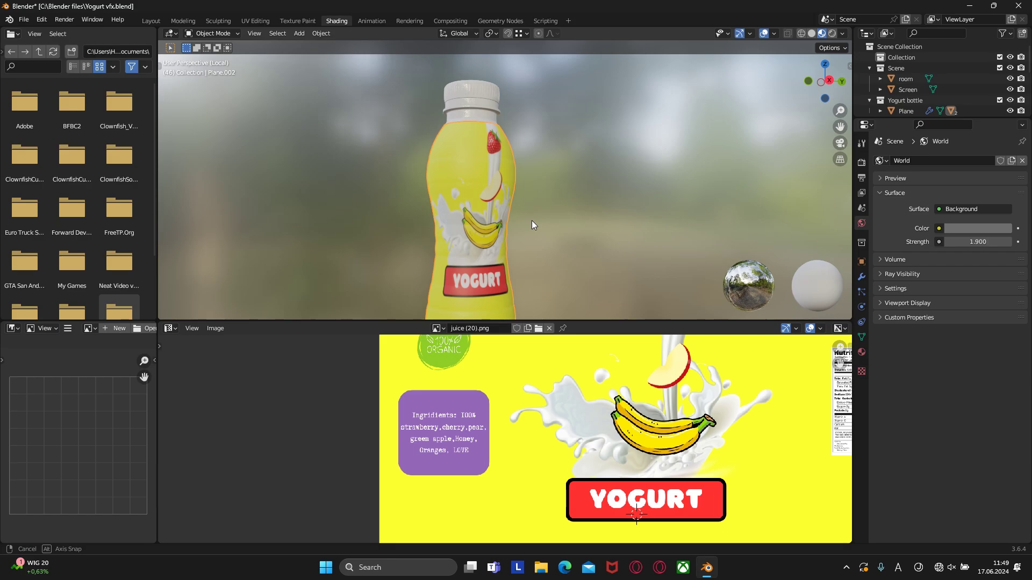
Move the horizontal UV loop across the YOGURT badge 0.0276 lower along Y
key(Tab)
middle_drag(617, 477, 507, 408)
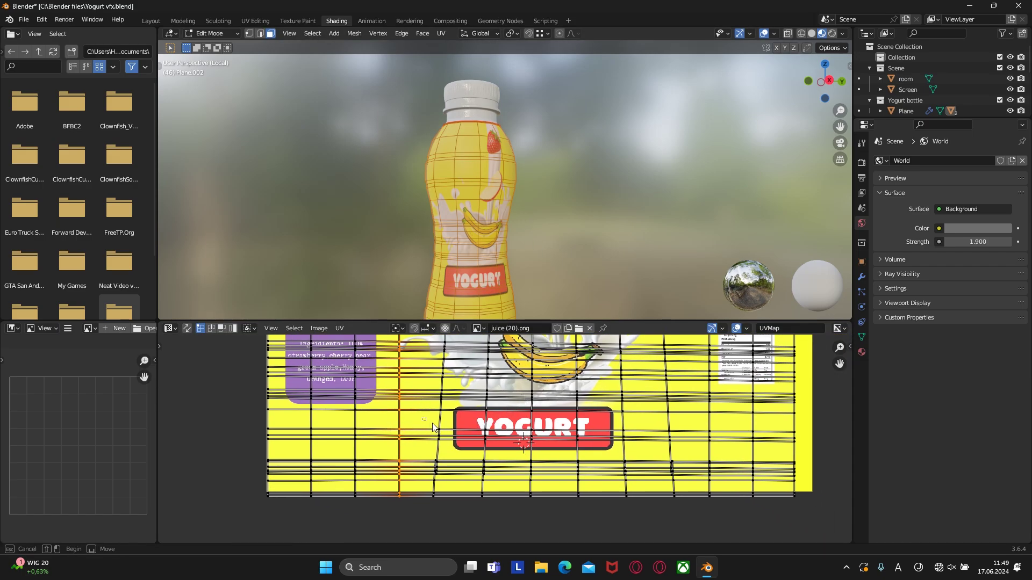
alt+click(695, 448)
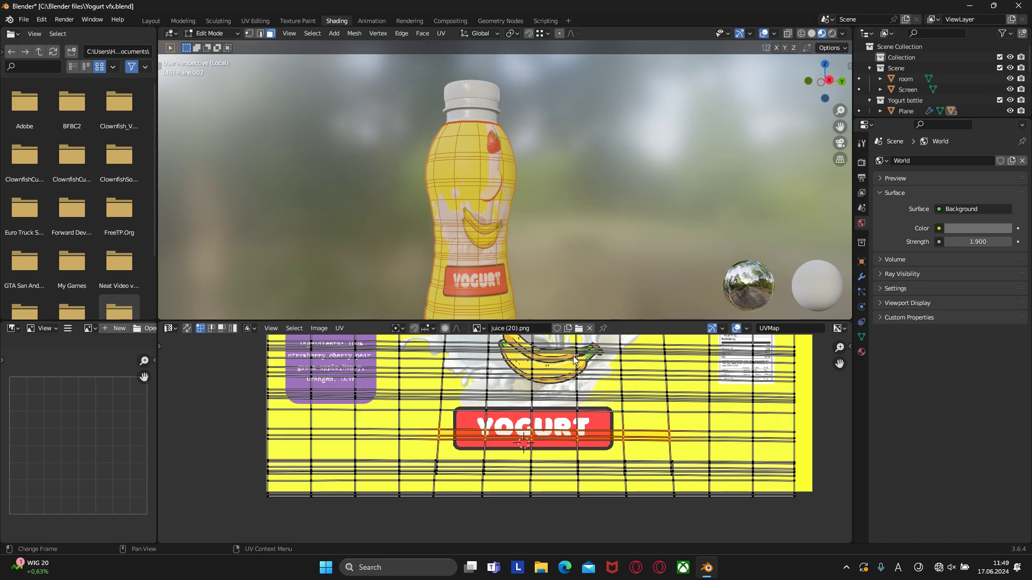
key(g)
key(y)
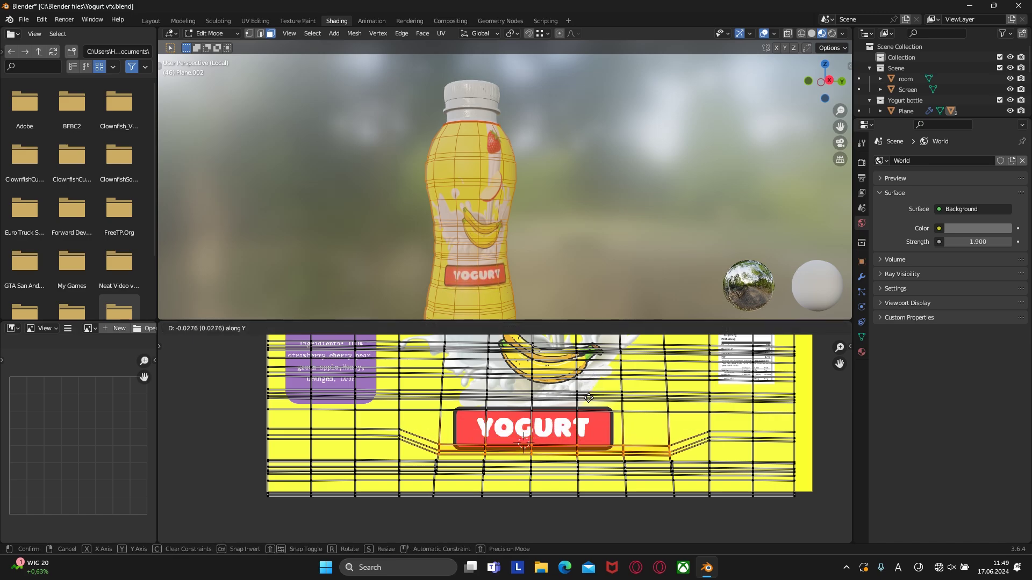
click(587, 394)
Switch to the right side view and return to Object Mode to inspect the bottle
scroll(542, 277, down, 1)
shift+middle_drag(542, 276, 575, 225)
key(KP_3)
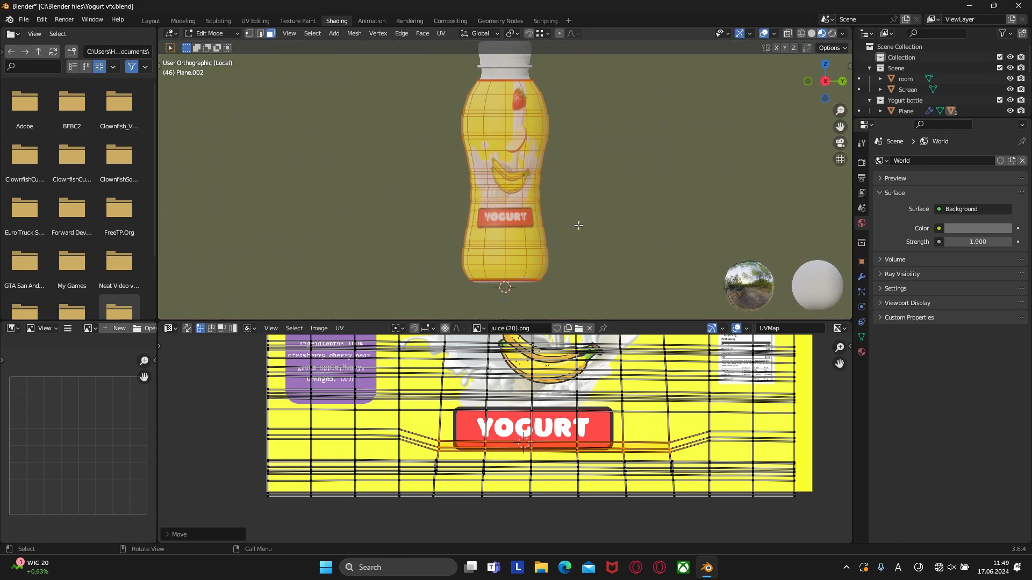
scroll(575, 223, up, 2)
key(Tab)
shift+middle_drag(572, 193, 557, 250)
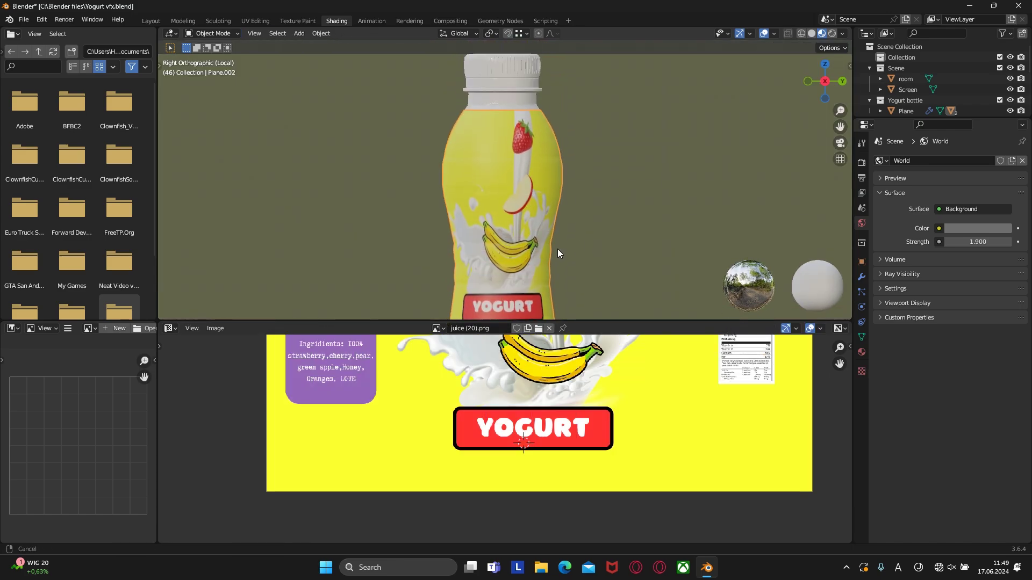
scroll(526, 387, down, 5)
Show Material.001's nodes in the Shader Editor, shift texture nodes left, and lower Roughness to 0.345
click(171, 328)
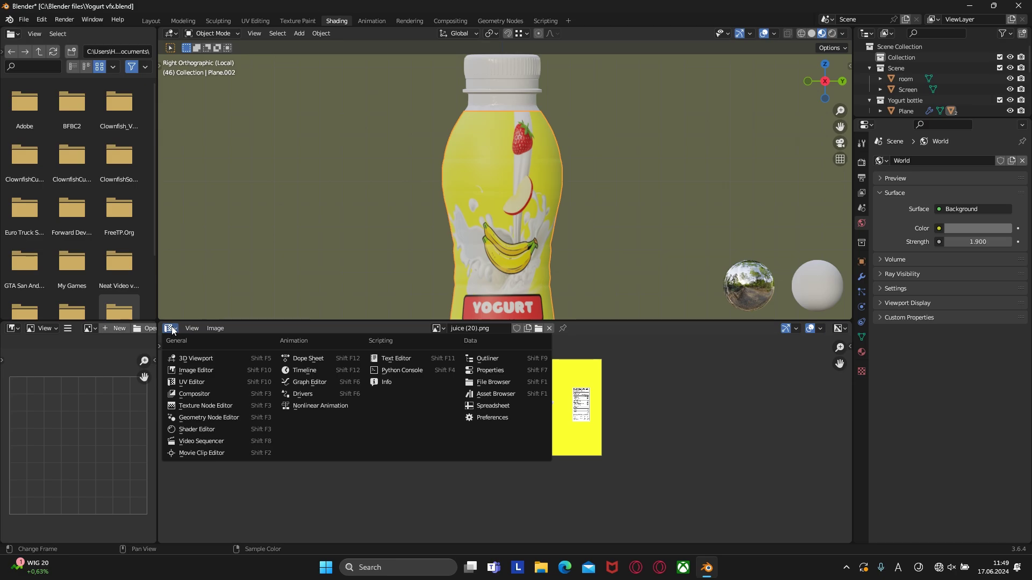
click(193, 430)
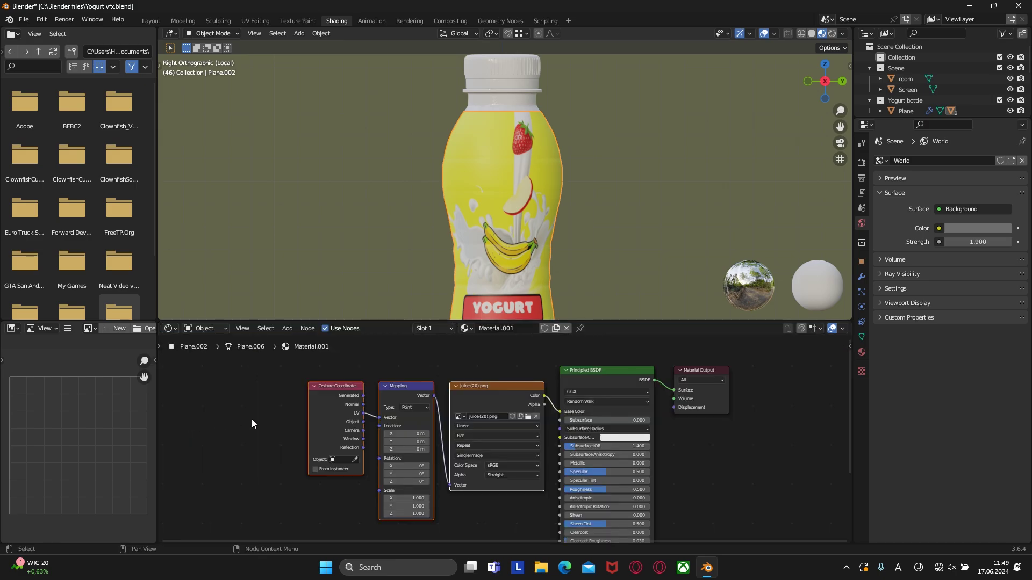
drag(319, 371, 412, 396)
drag(602, 488, 592, 489)
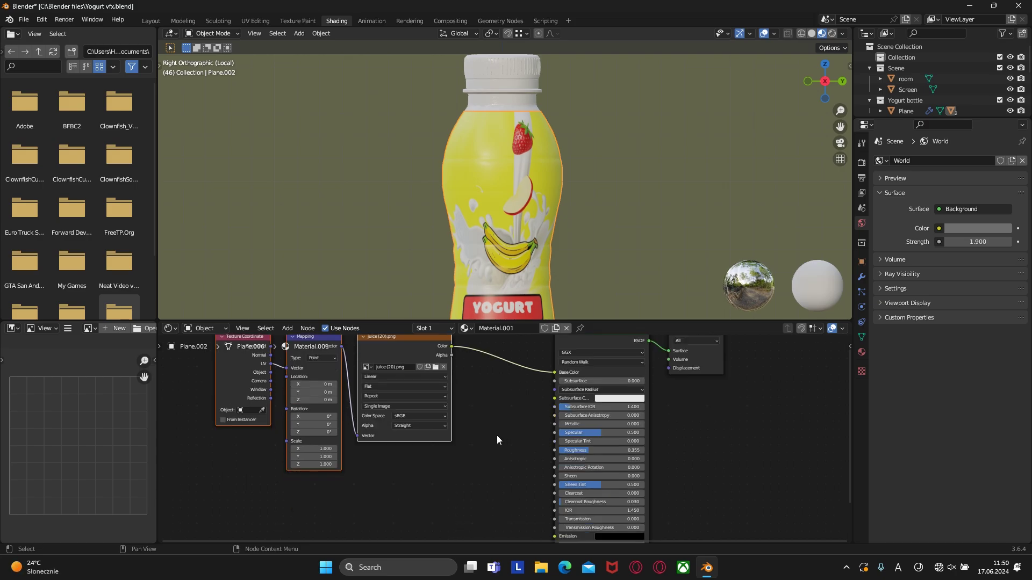
Add a Noise Texture and link its Color to the label's Roughness
key(shift+a)
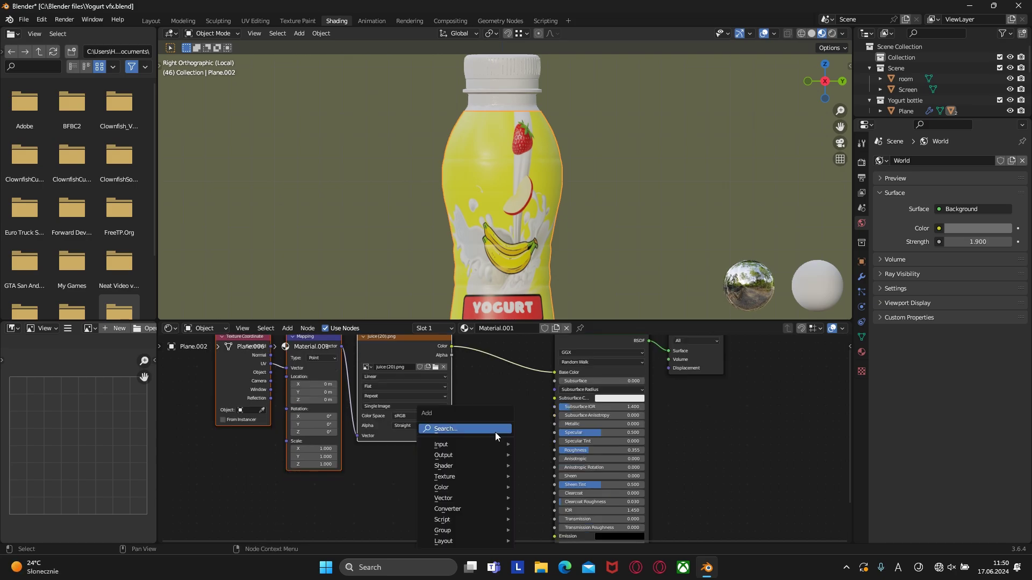
text(noise)
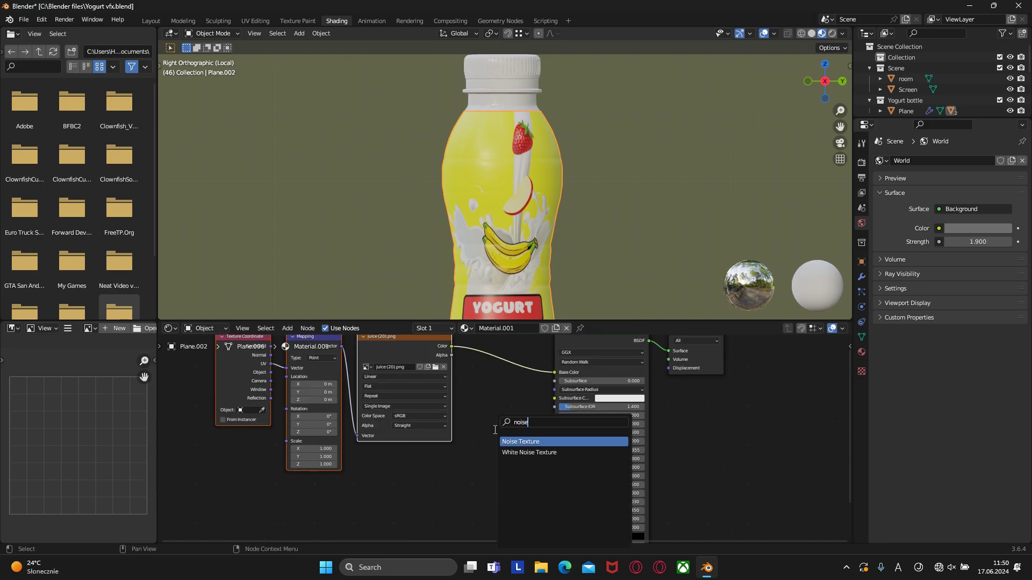
key(Return)
click(460, 483)
drag(474, 488, 559, 446)
key(g)
click(462, 471)
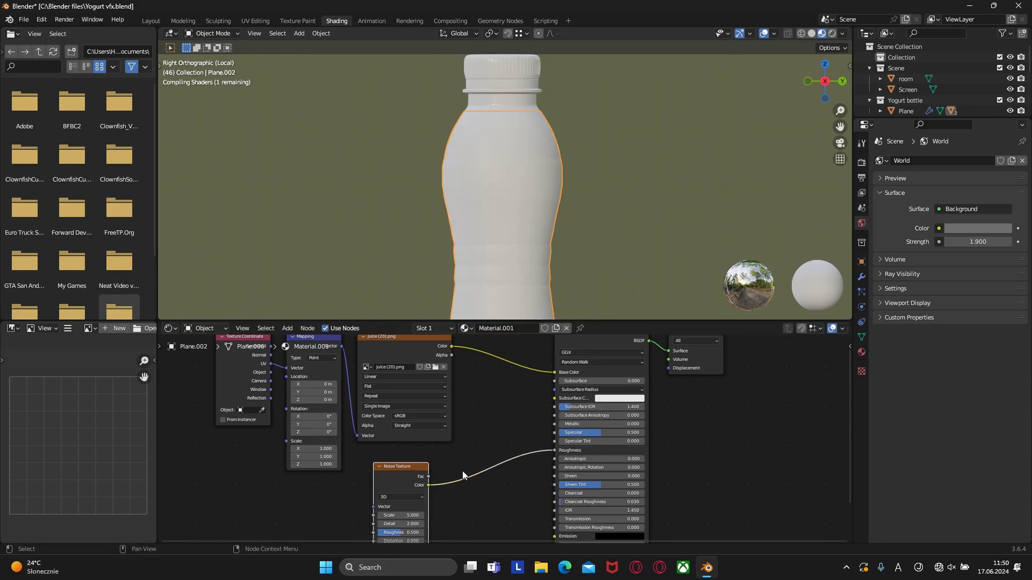
Insert a Color Ramp on that link, set noise Scale to 9.6, and add Texture Coordinate and Mapping nodes
key(shift+a)
click(455, 433)
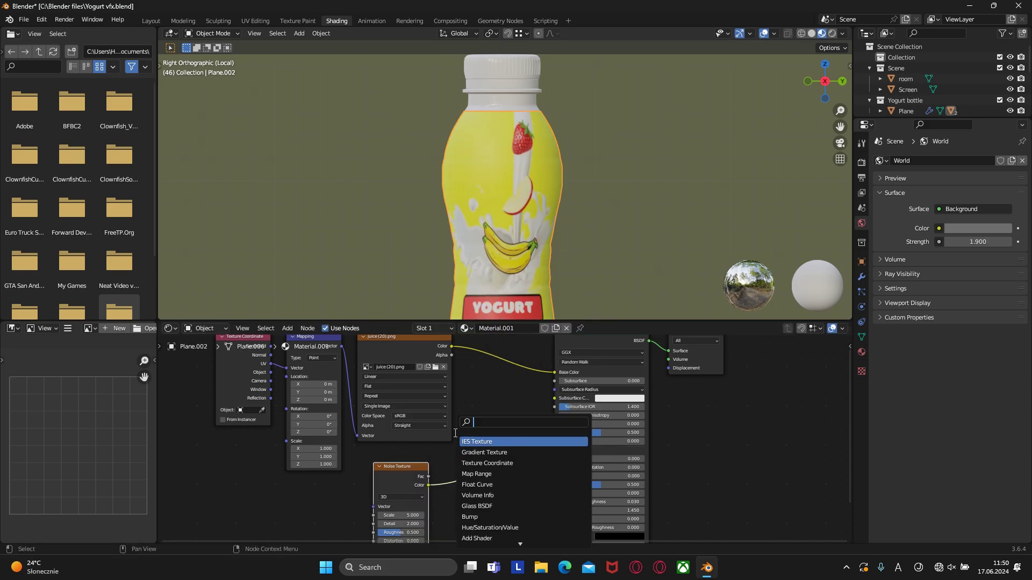
text(color)
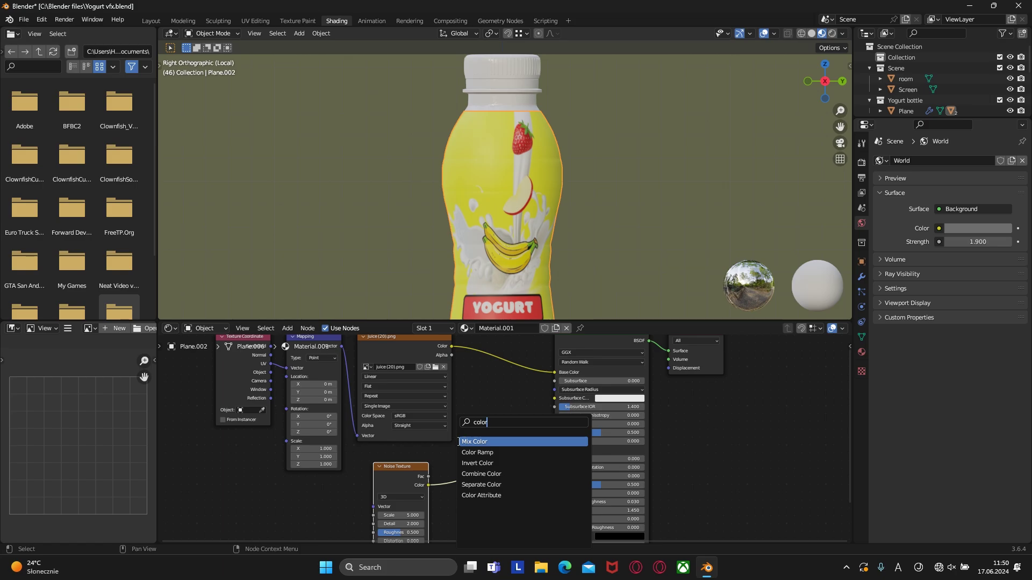
click(477, 452)
click(483, 467)
scroll(482, 506, up, 1)
middle_drag(347, 528, 408, 466)
drag(438, 460, 473, 460)
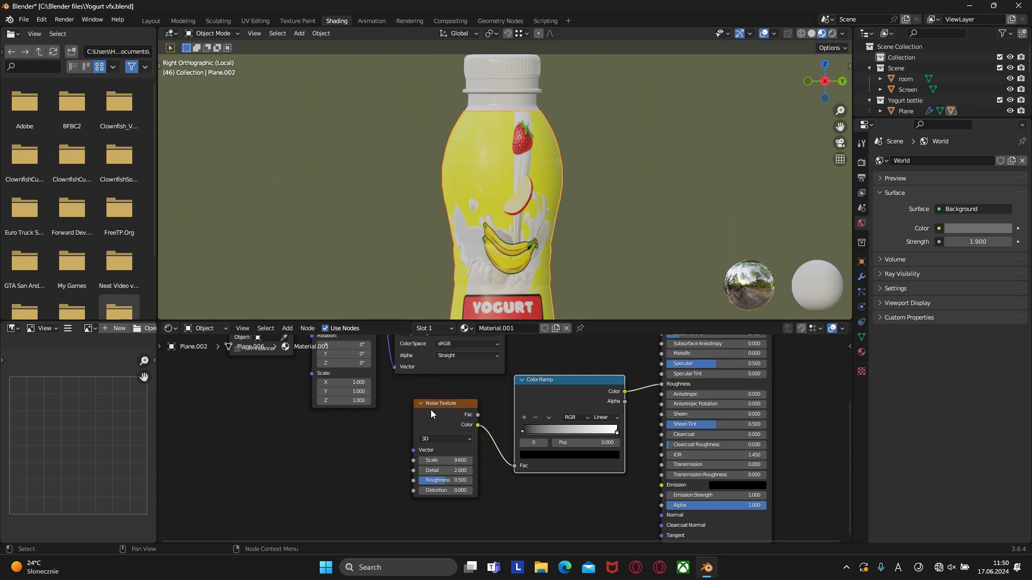
key(ctrl+t)
click(324, 461)
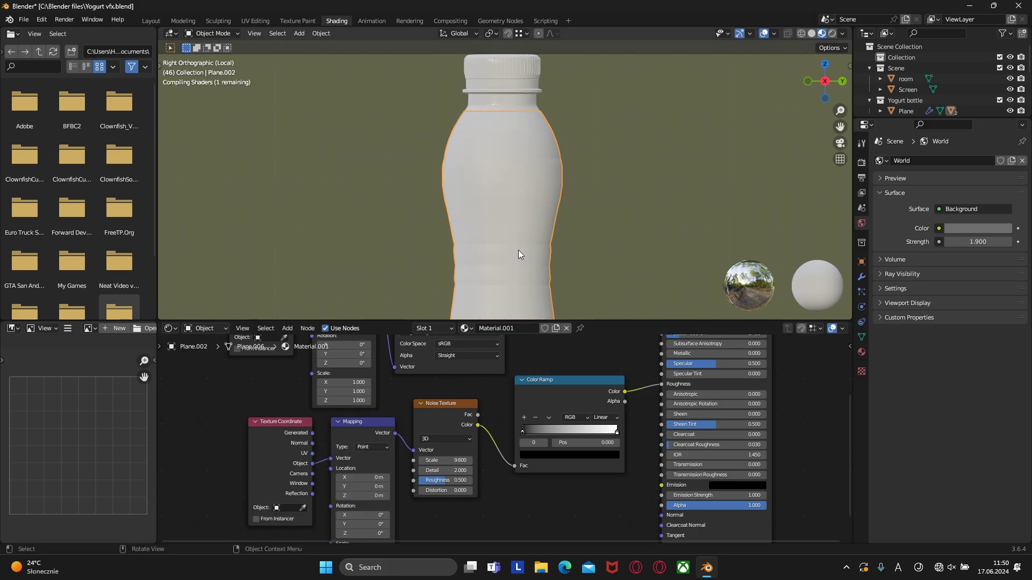
Tune the roughness noise to Detail 15 and Scale 7.3, with the ramp's dark stop at 0.273
middle_drag(526, 241, 527, 194)
scroll(514, 207, up, 2)
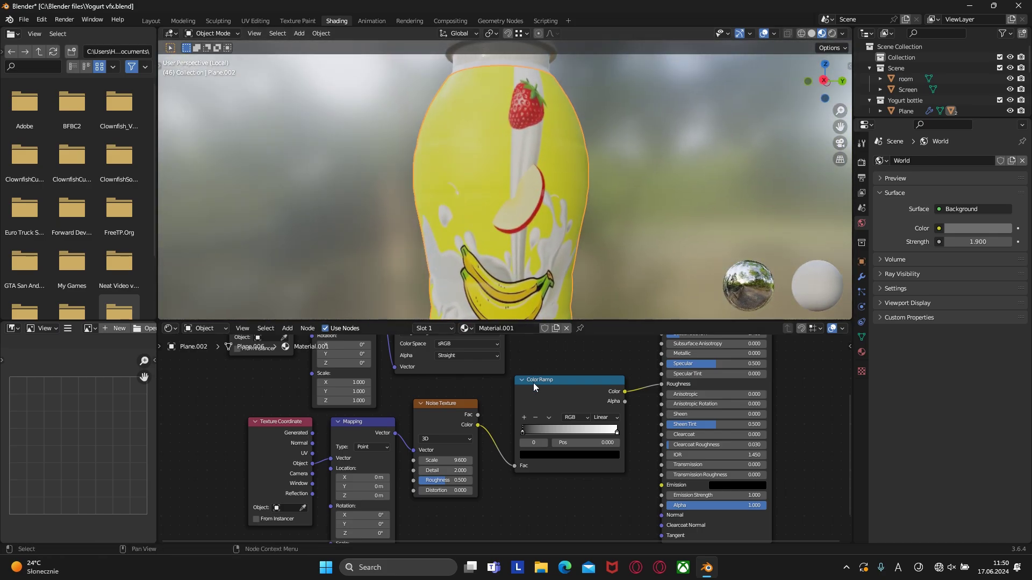
drag(523, 431, 609, 431)
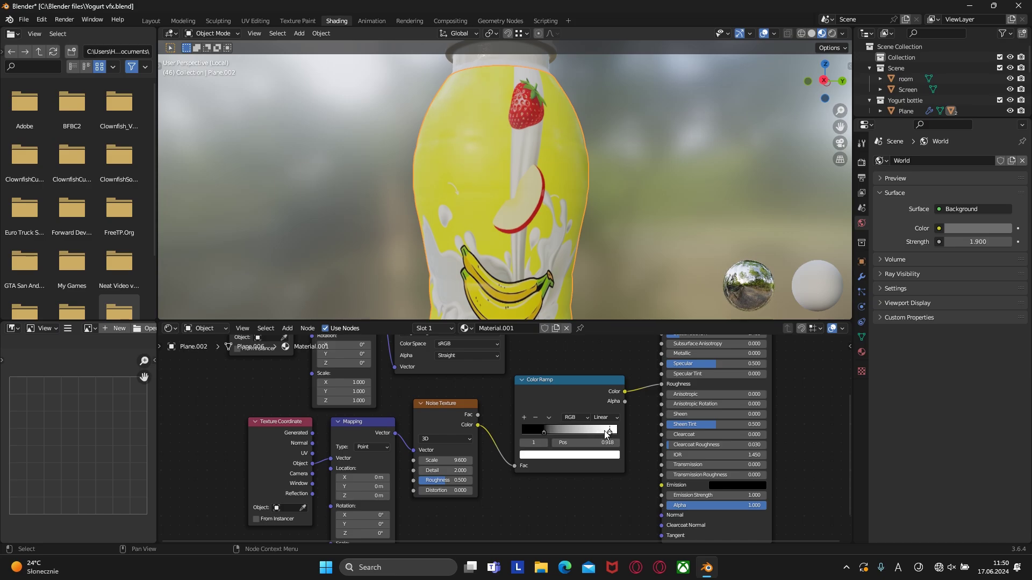
click(562, 382)
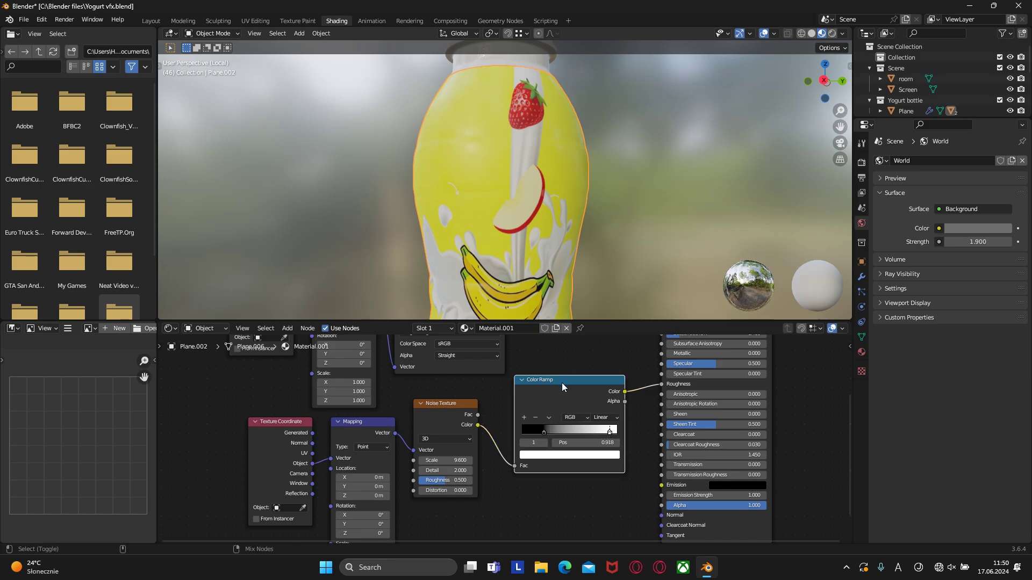
ctrl+shift+click(562, 383)
middle_drag(556, 179, 486, 321)
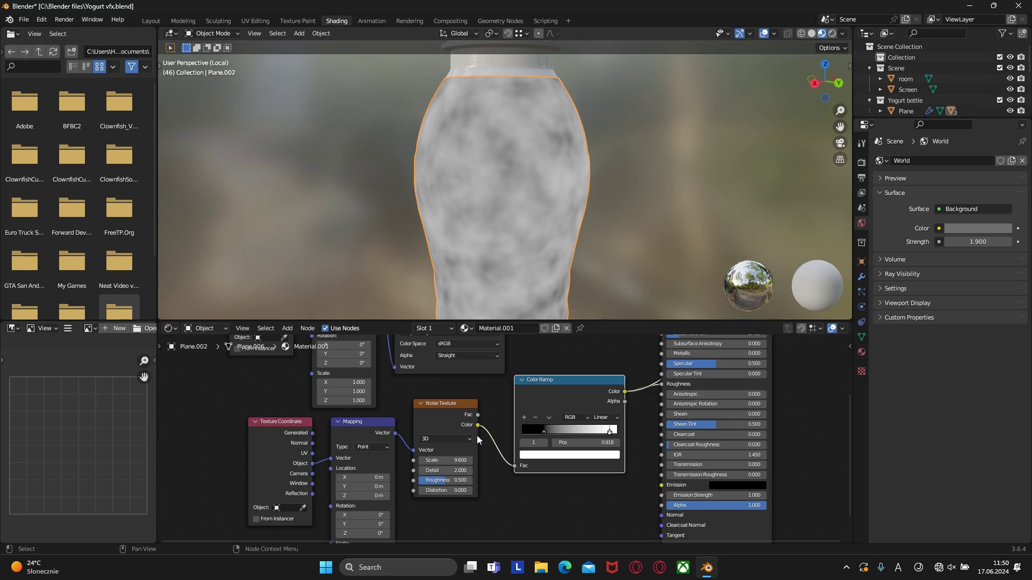
drag(447, 471, 505, 471)
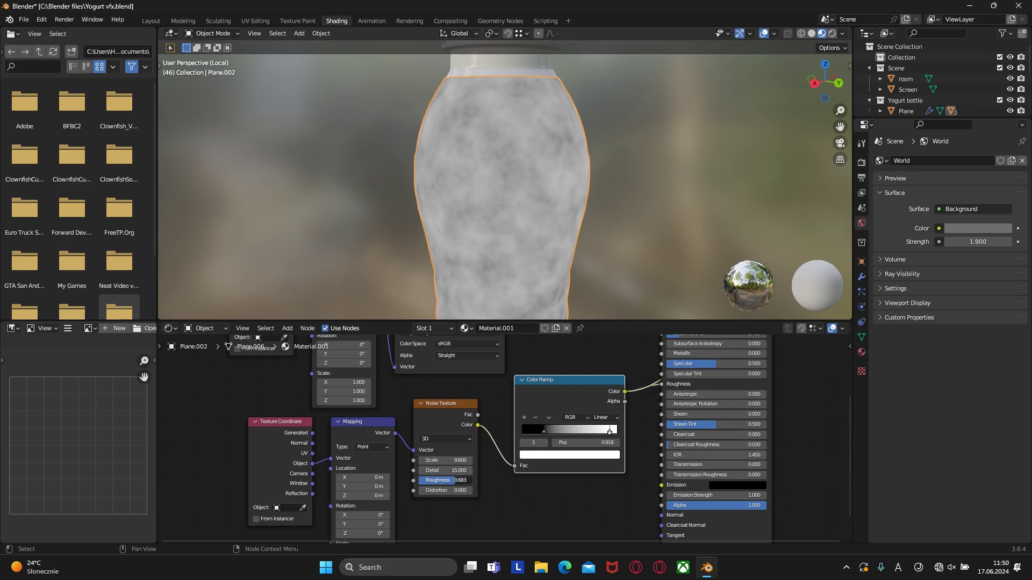
drag(446, 460, 424, 459)
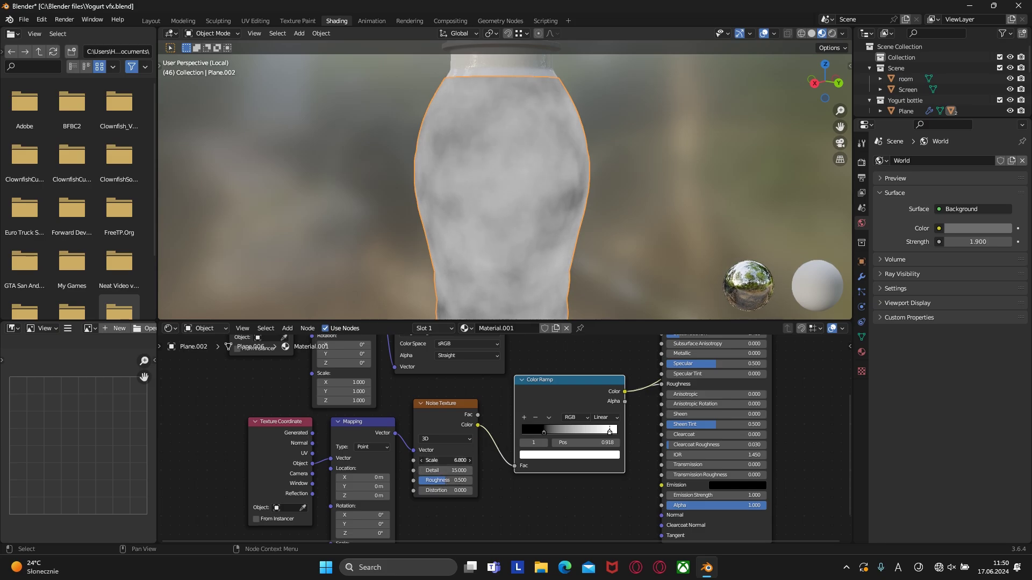
drag(544, 431, 549, 431)
ctrl+shift+click(744, 382)
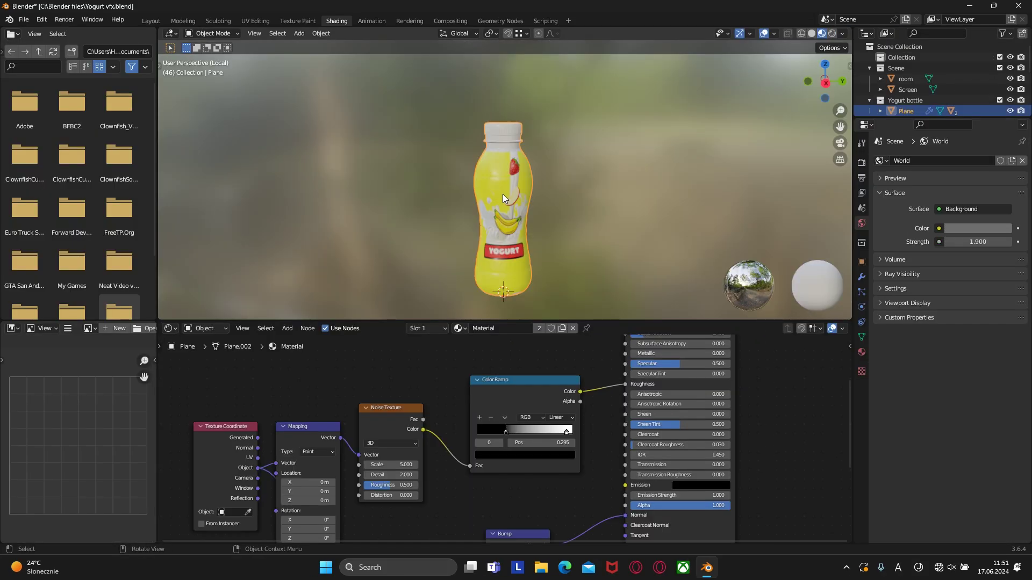
Save the file, isolate Cube.001 in local view, and give it a new Material.002
middle_drag(502, 195, 498, 211)
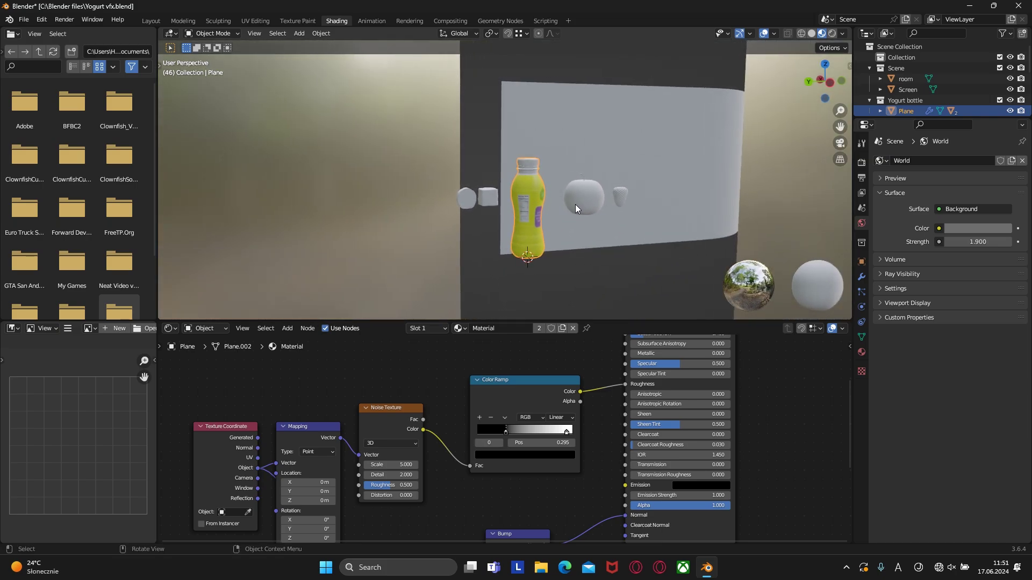
key(ctrl+s)
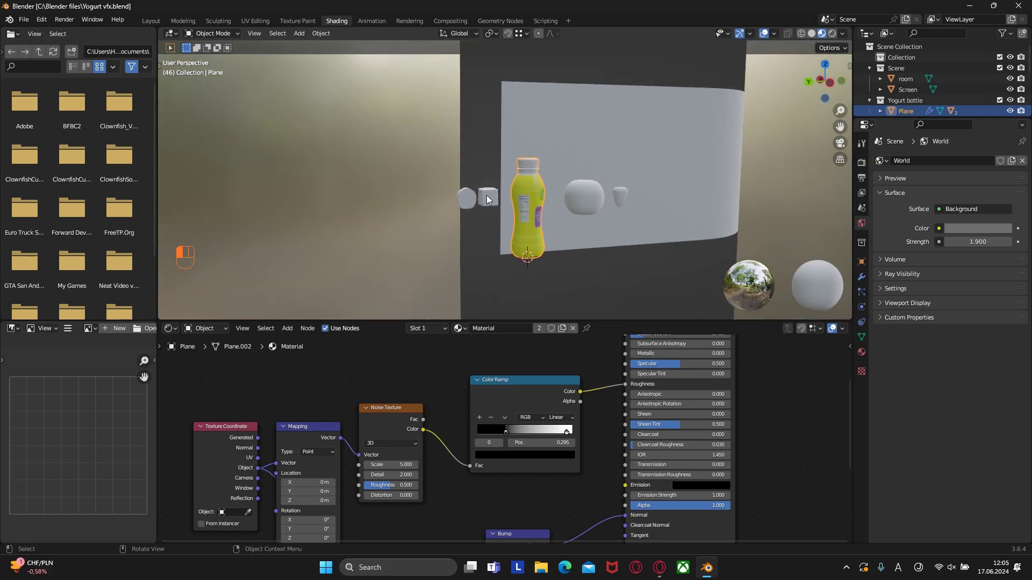
click(488, 199)
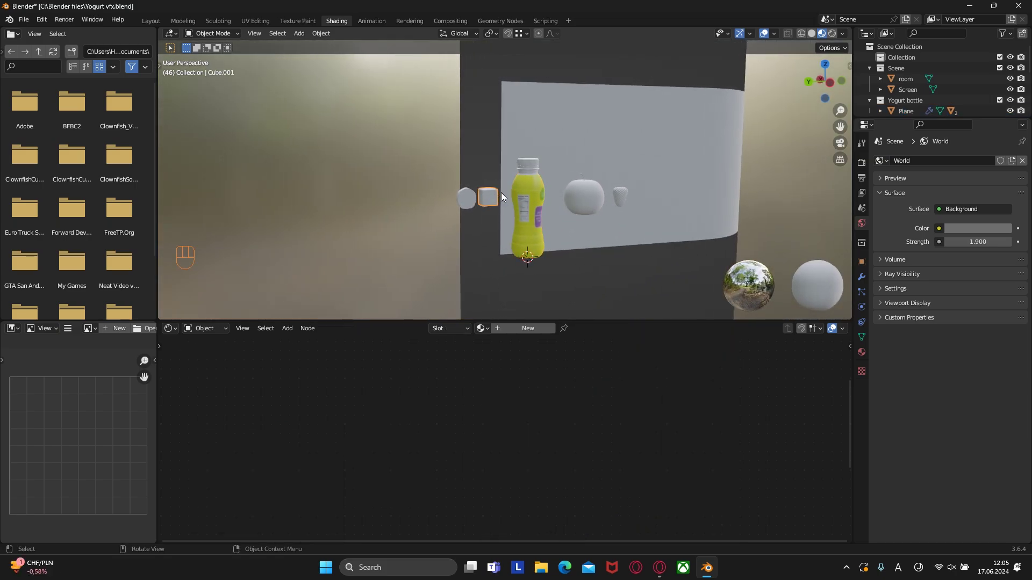
key(KP_Divide)
click(524, 328)
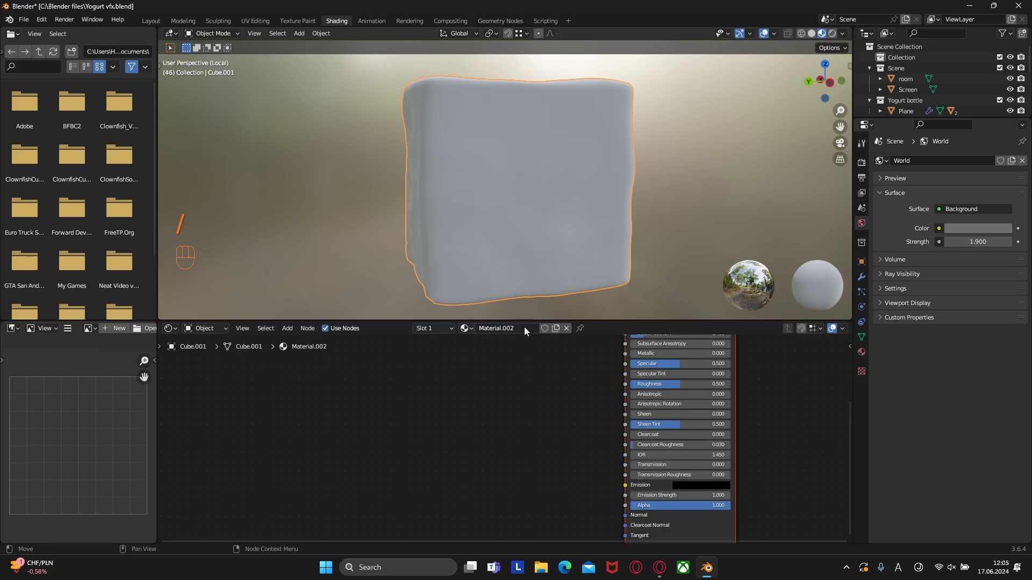
scroll(518, 222, down, 2)
middle_drag(518, 222, 500, 216)
middle_drag(578, 373, 622, 497)
Add a Noise Texture with Texture Coordinate and Mapping nodes to Material.002
click(548, 415)
key(shift+a)
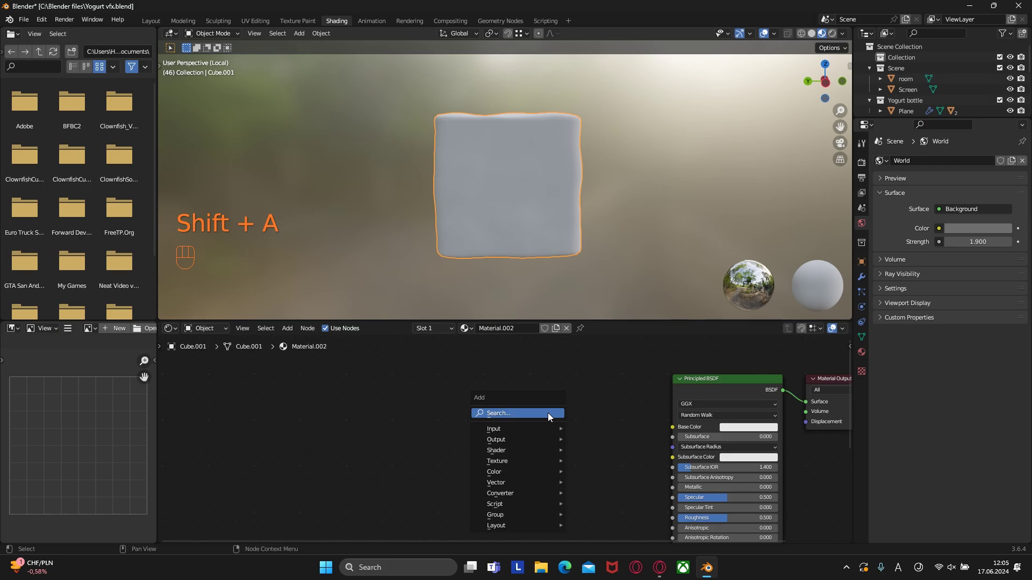
click(547, 413)
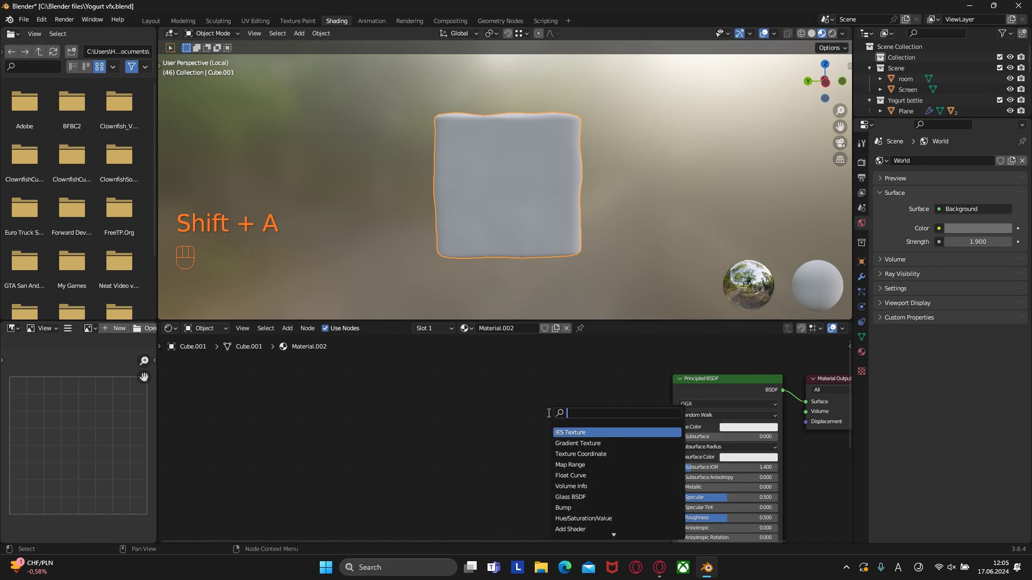
text(noisae)
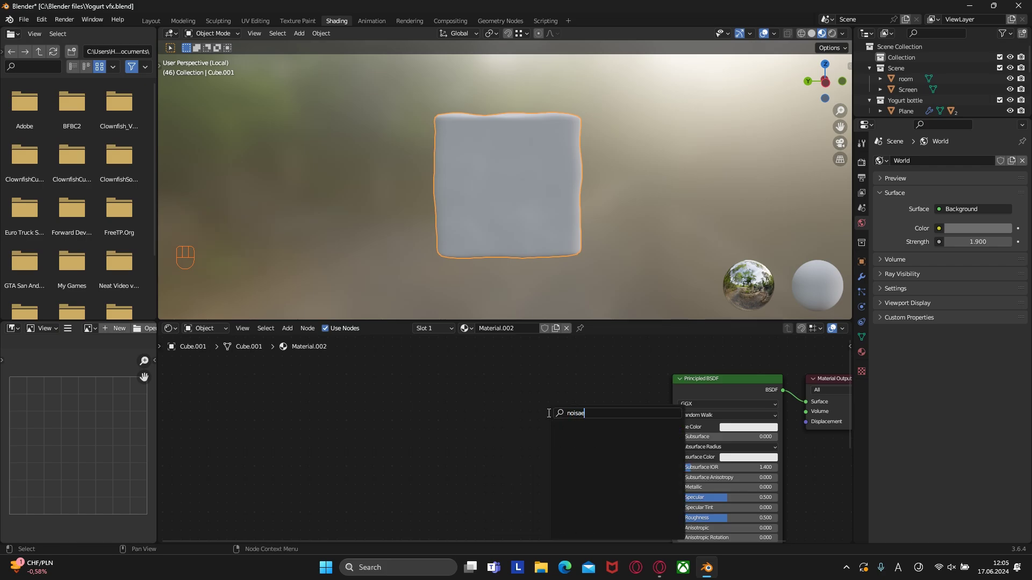
key(BackSpace)
key(BackSpace)
click(598, 433)
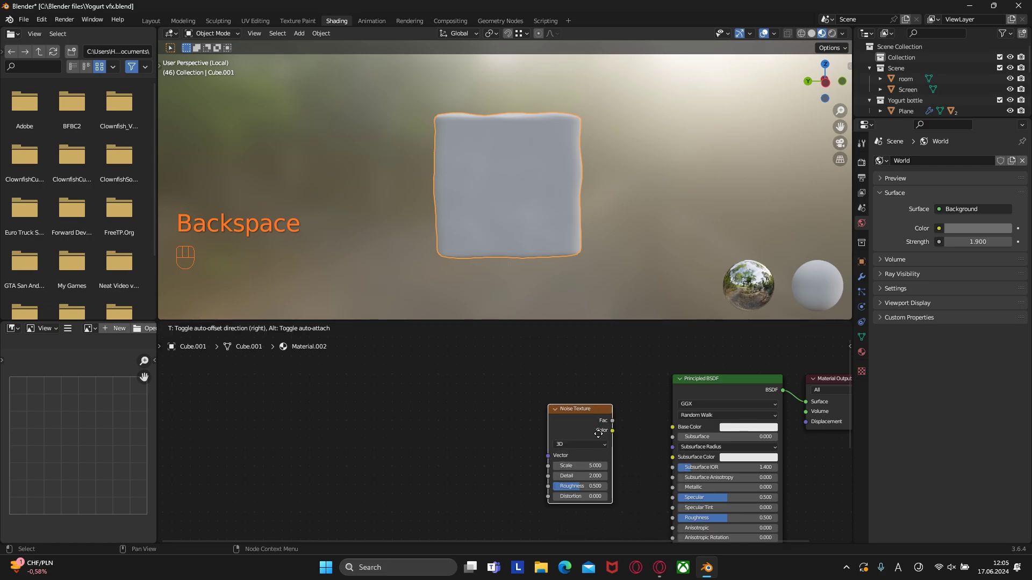
click(540, 459)
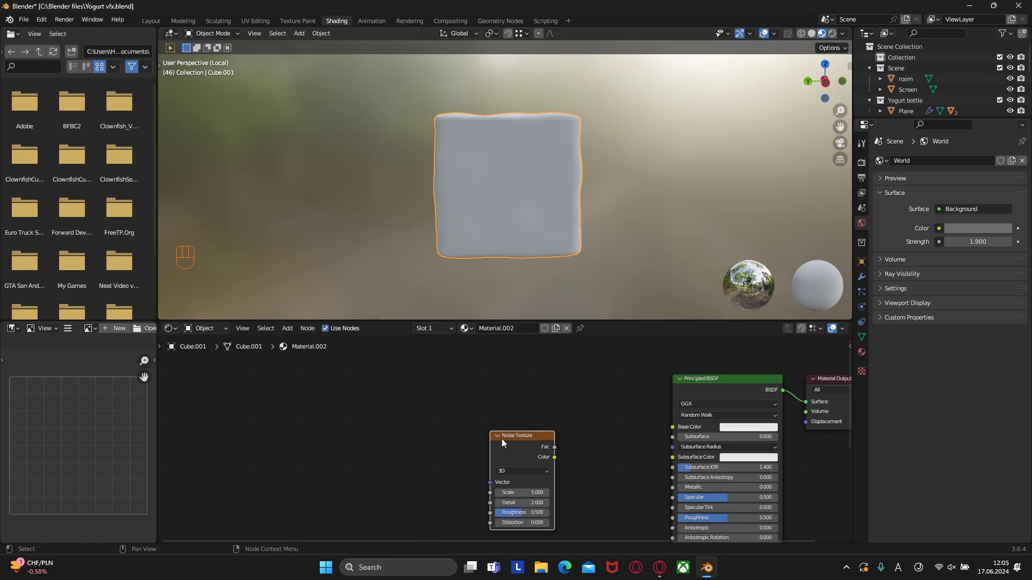
key(ctrl+t)
drag(312, 402, 453, 447)
Add a Color Ramp linking the noise Color to the Principled BSDF Roughness
key(shift+a)
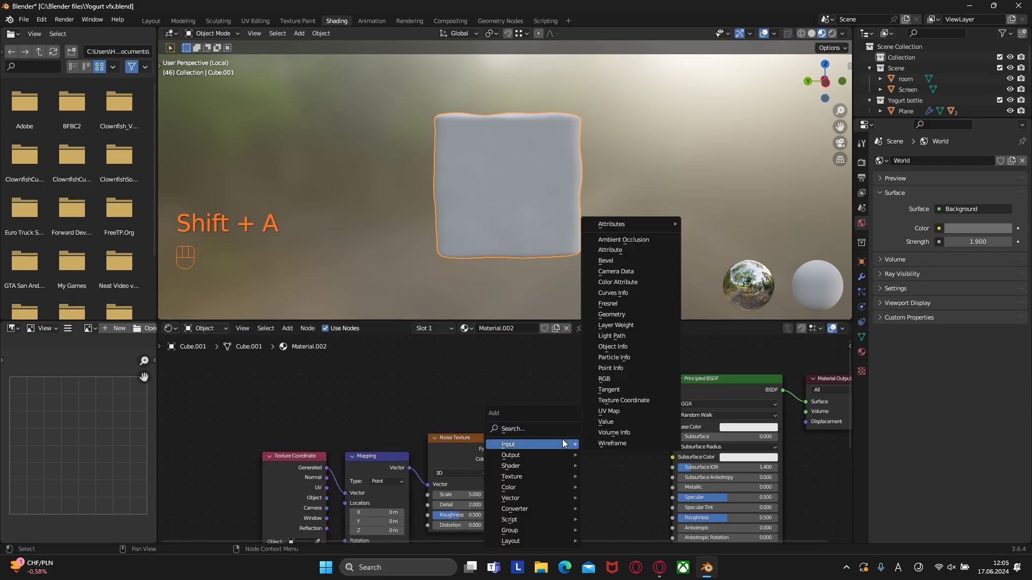
click(560, 430)
text(color)
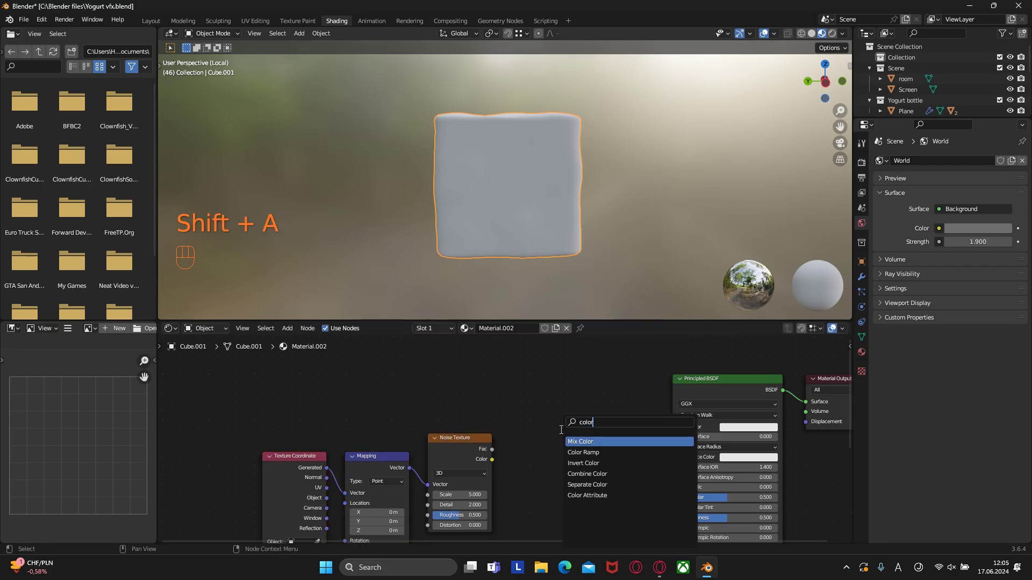
key(Down)
key(Return)
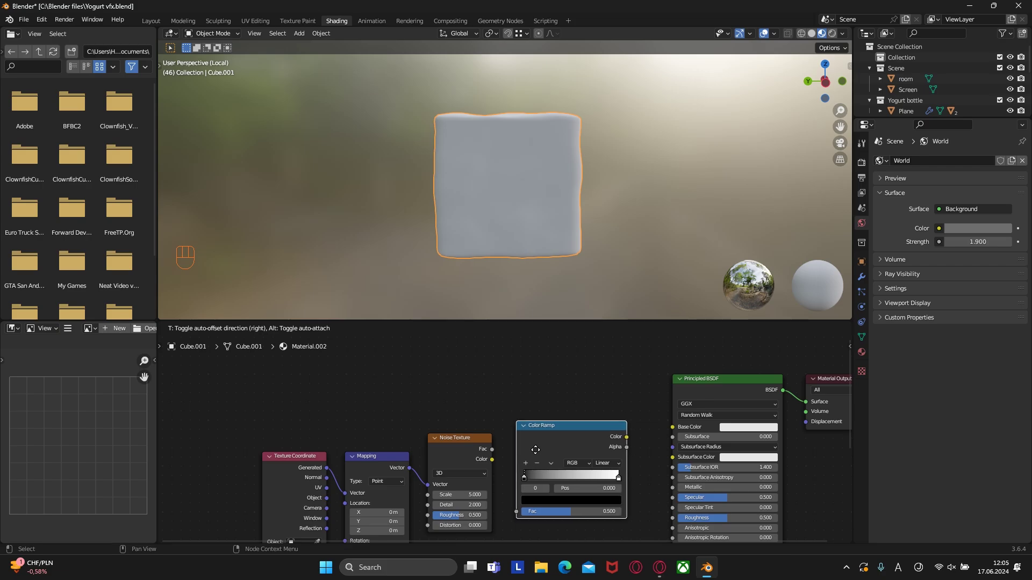
click(540, 450)
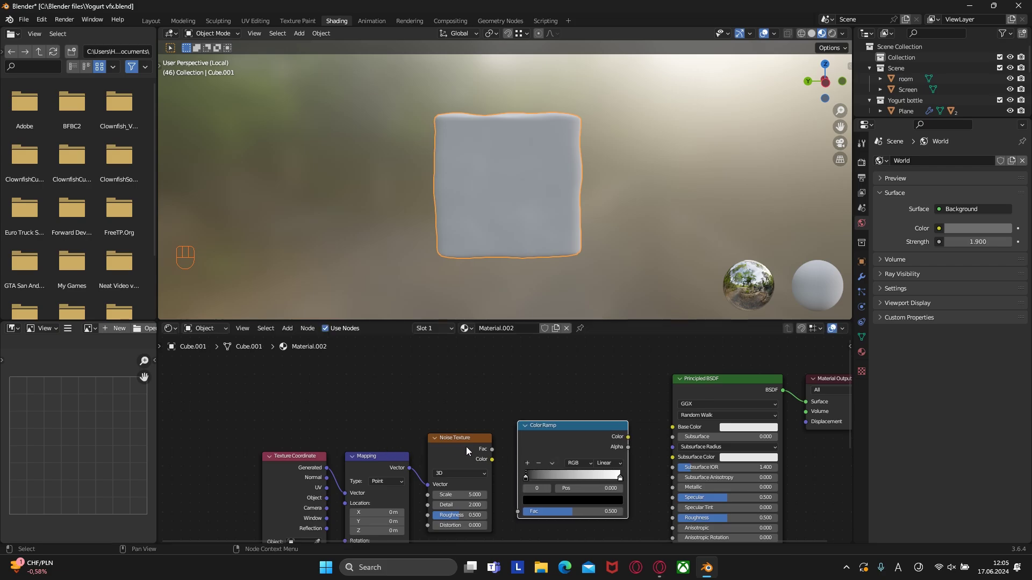
drag(491, 459, 601, 479)
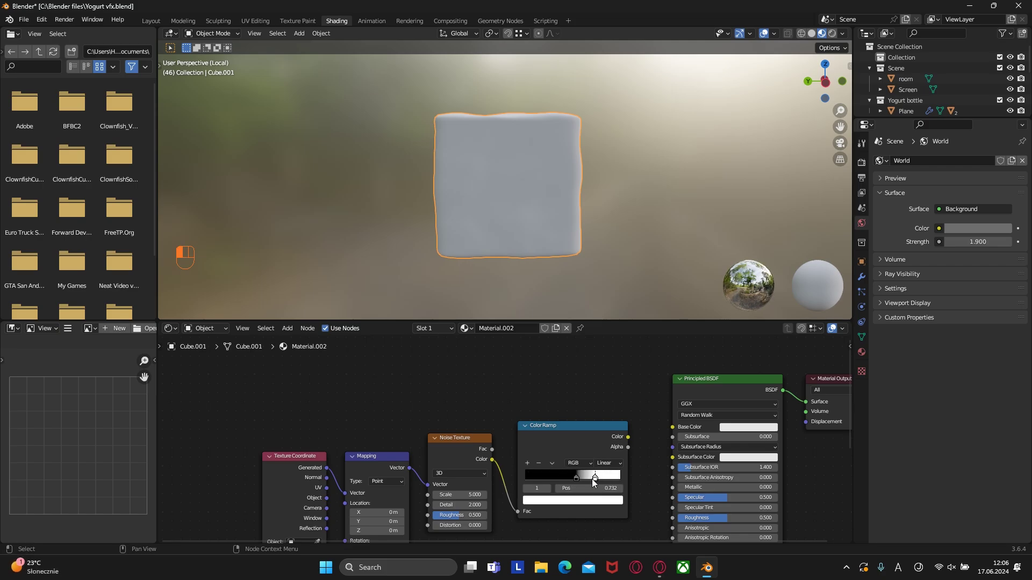
drag(627, 436, 672, 517)
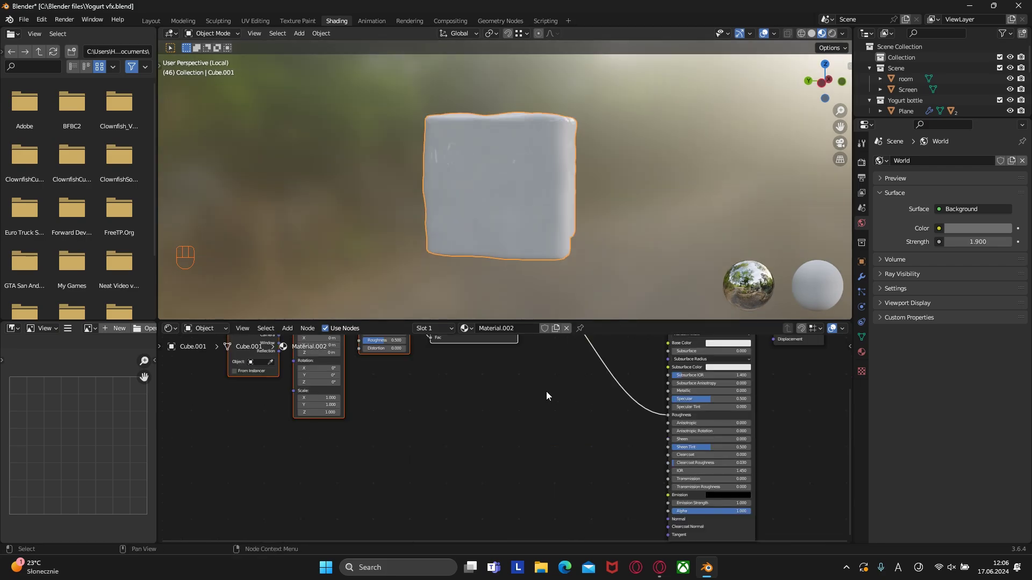
Add a Bump node feeding the shader's Normal, driven by the Noise Texture's Color
key(shift+a)
click(546, 391)
text(bump)
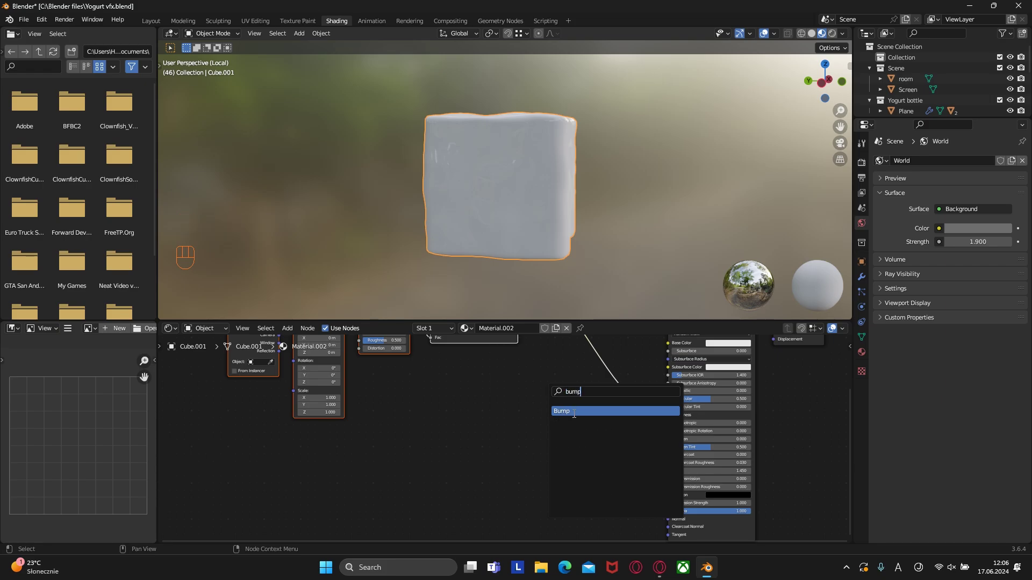
click(574, 411)
click(572, 490)
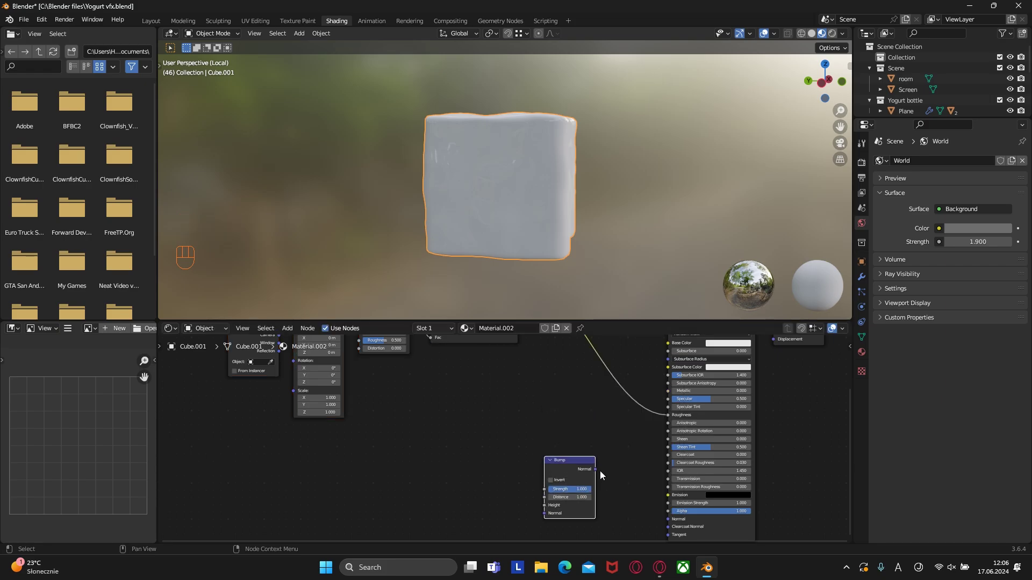
drag(596, 471, 668, 519)
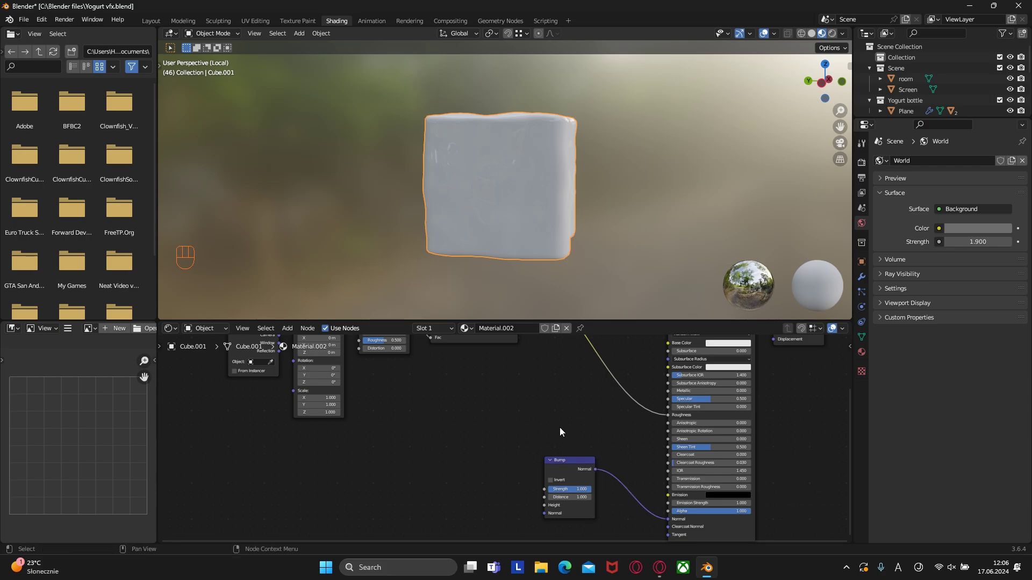
middle_drag(559, 427, 634, 468)
scroll(490, 370, down, 1)
drag(463, 356, 607, 472)
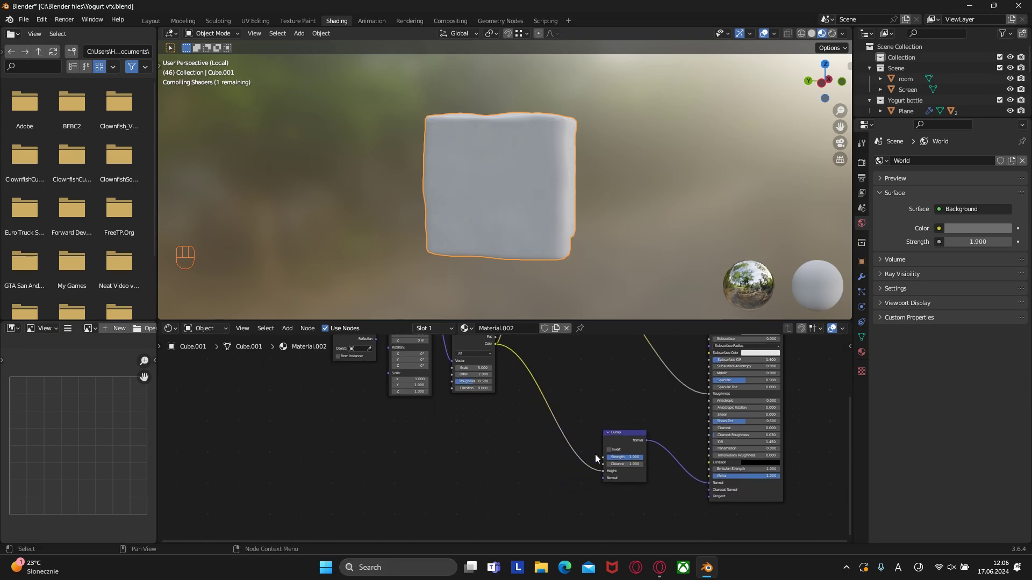
middle_drag(582, 201, 508, 204)
scroll(524, 220, up, 4)
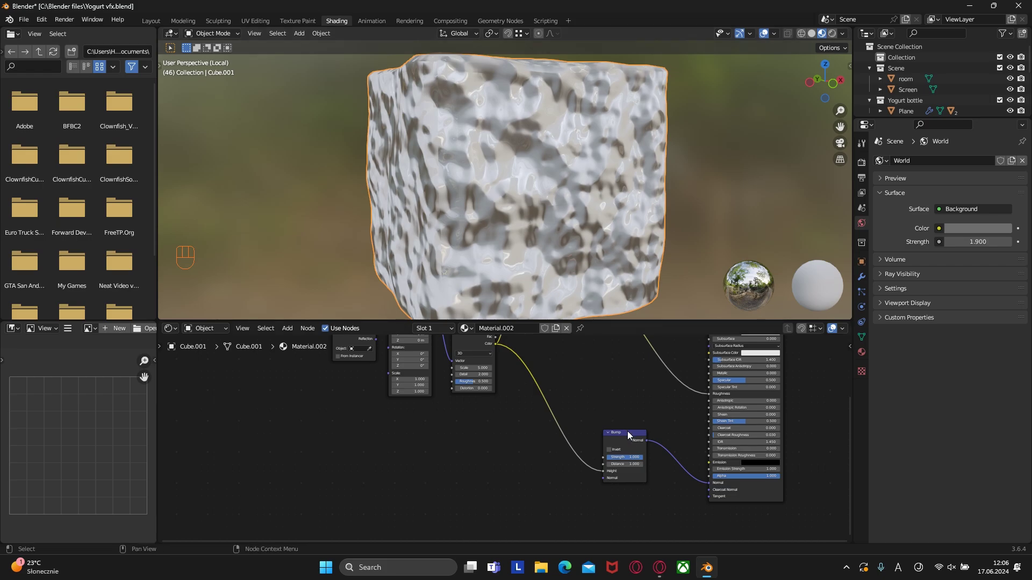
Set Bump Strength to 0.08 and the noise Scale to 4.1 and Detail to 11.8
middle_drag(627, 431, 610, 423)
click(614, 449)
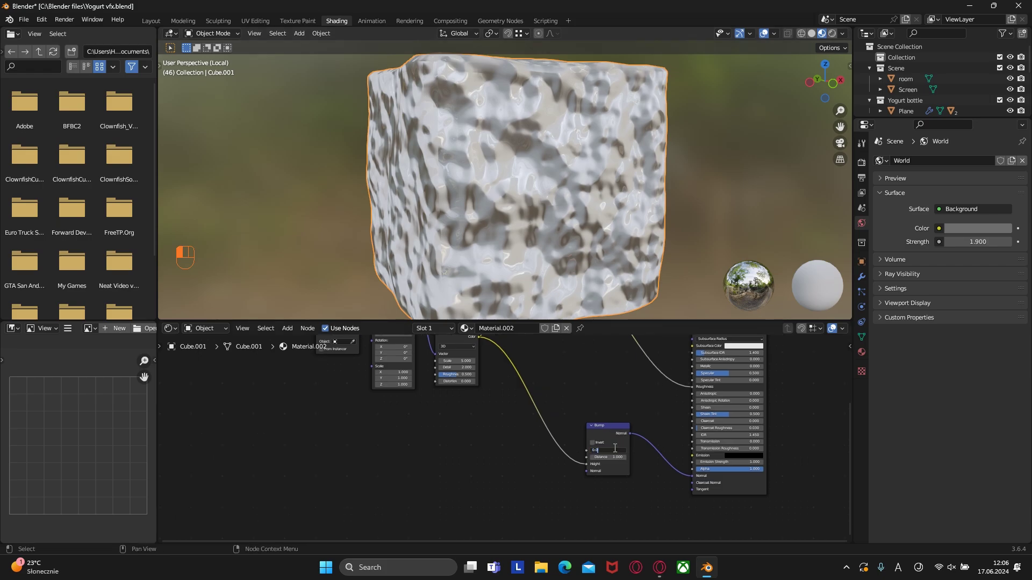
text(0.08)
key(Return)
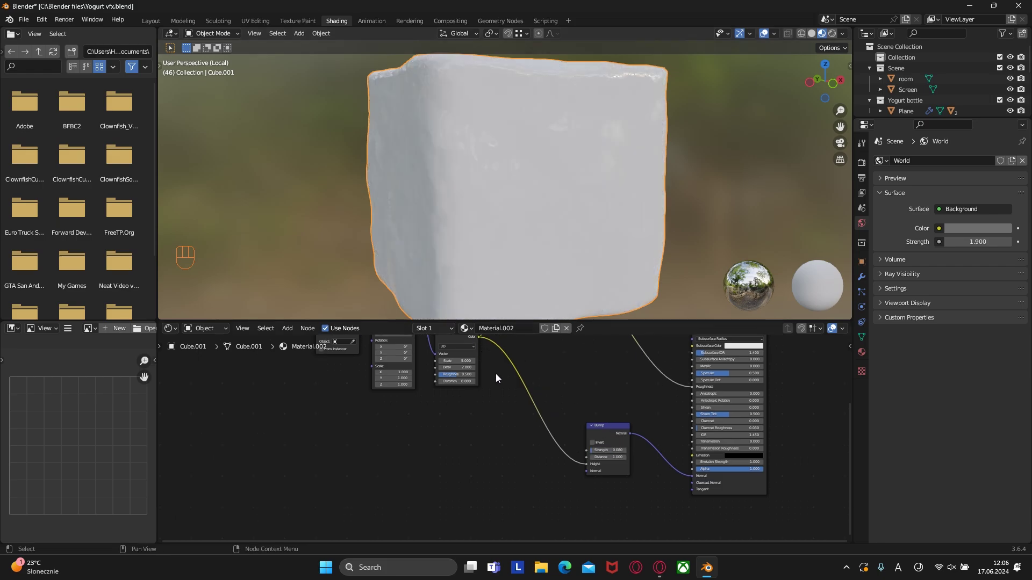
scroll(582, 443, up, 4)
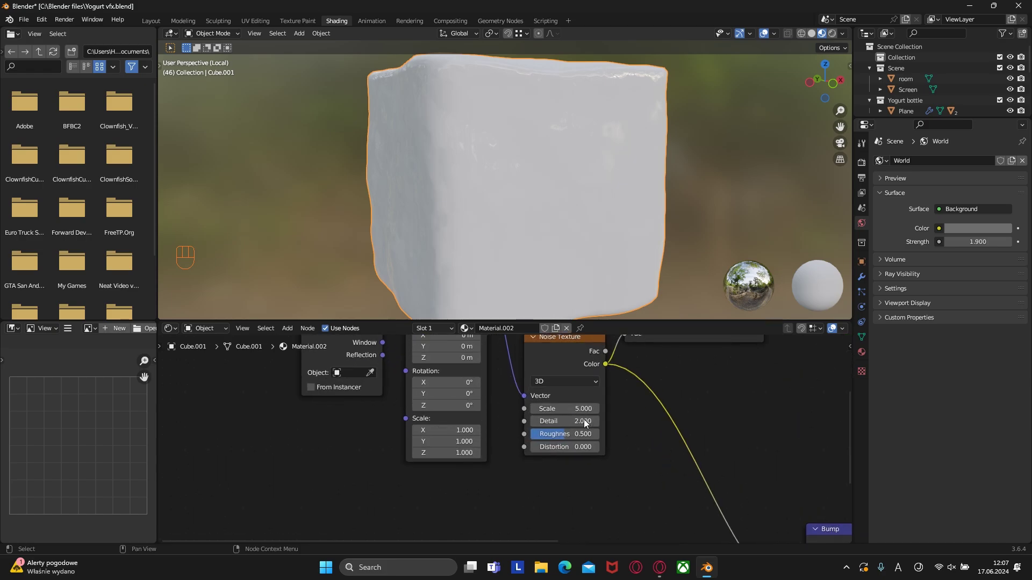
click(581, 408)
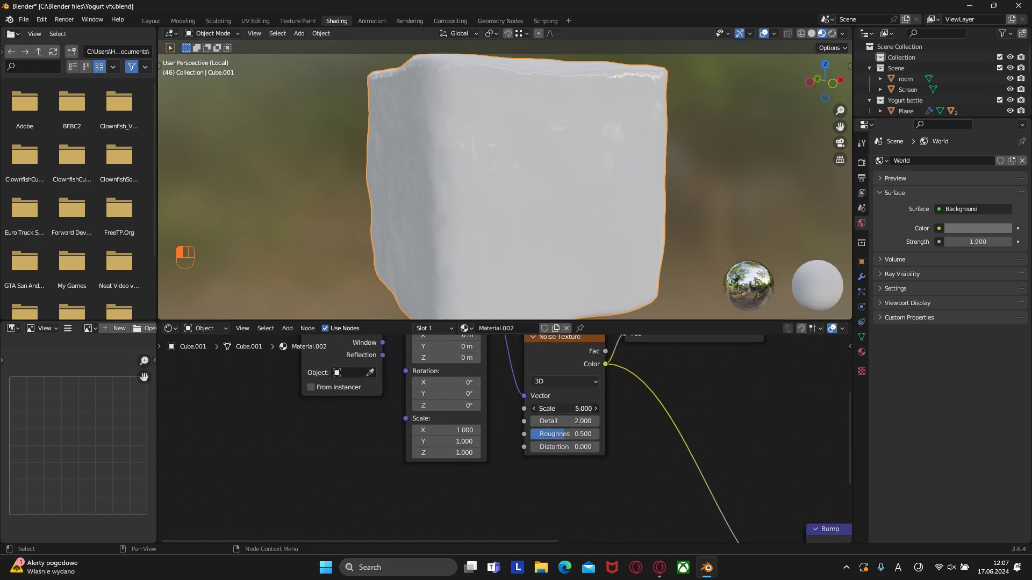
text(4.1)
key(Return)
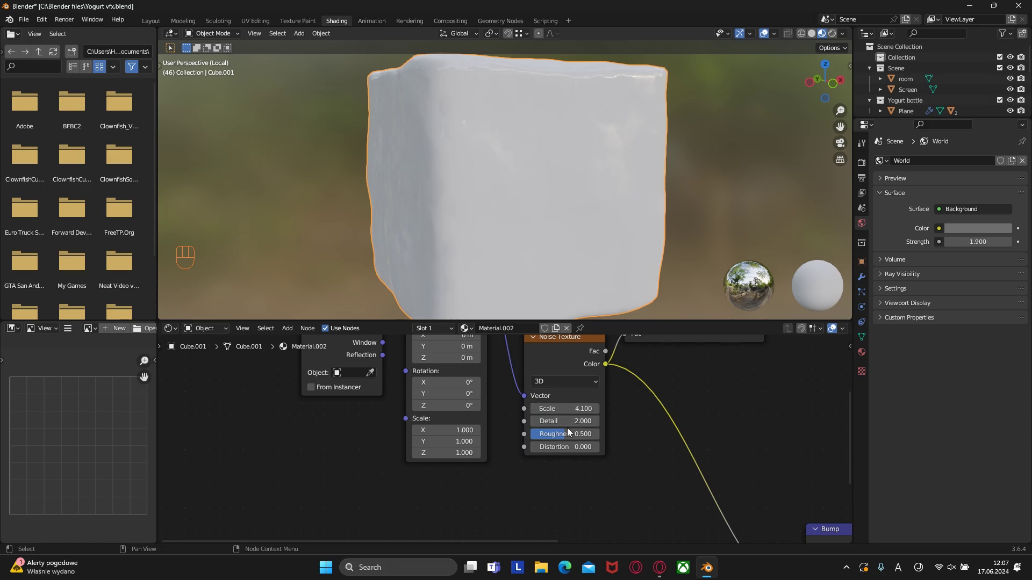
click(570, 421)
text(11.8)
key(Return)
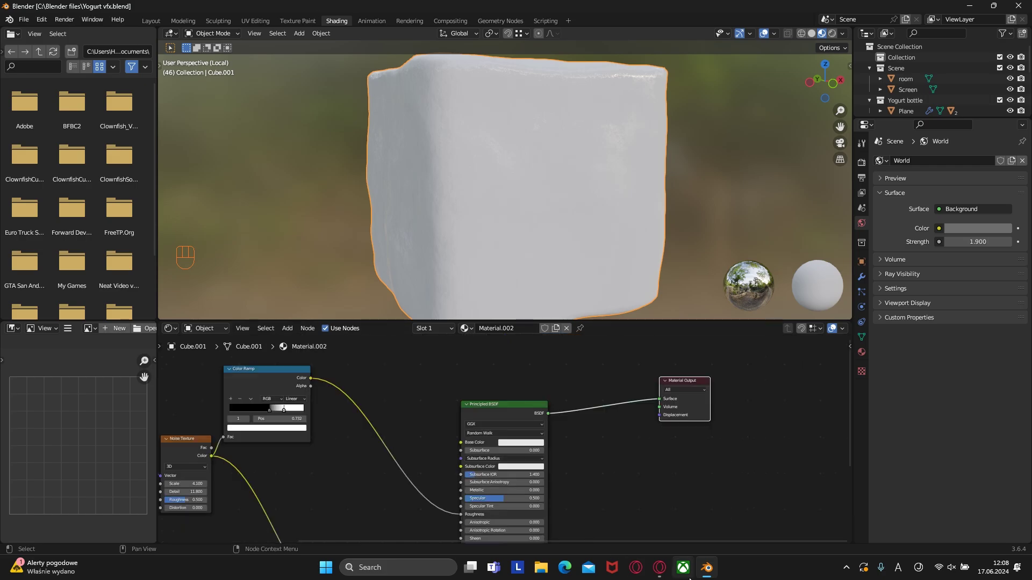
Raise the Principled BSDF Transmission to 1.0
middle_drag(671, 527, 669, 395)
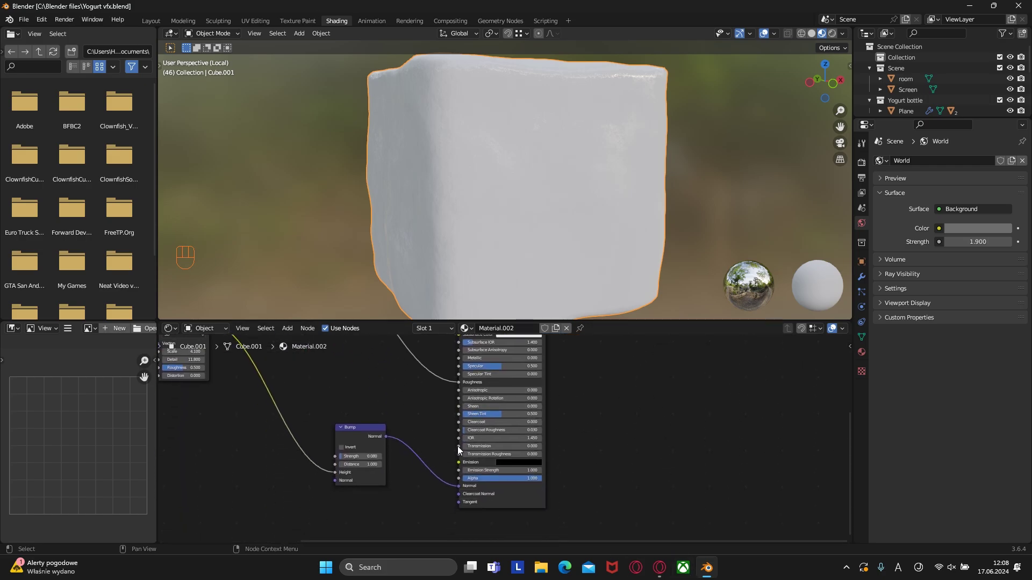
drag(464, 446, 541, 446)
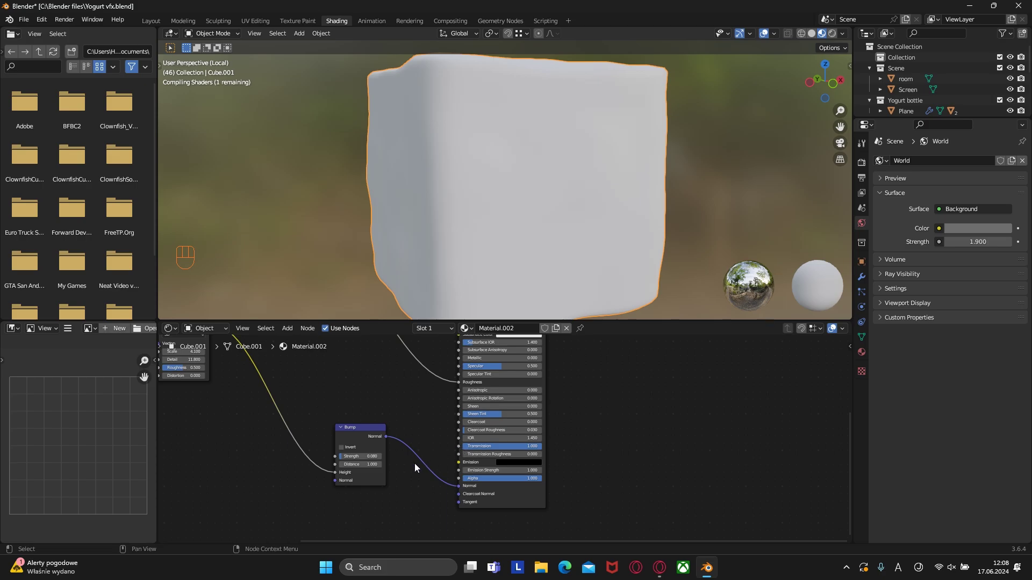
middle_drag(408, 470, 441, 421)
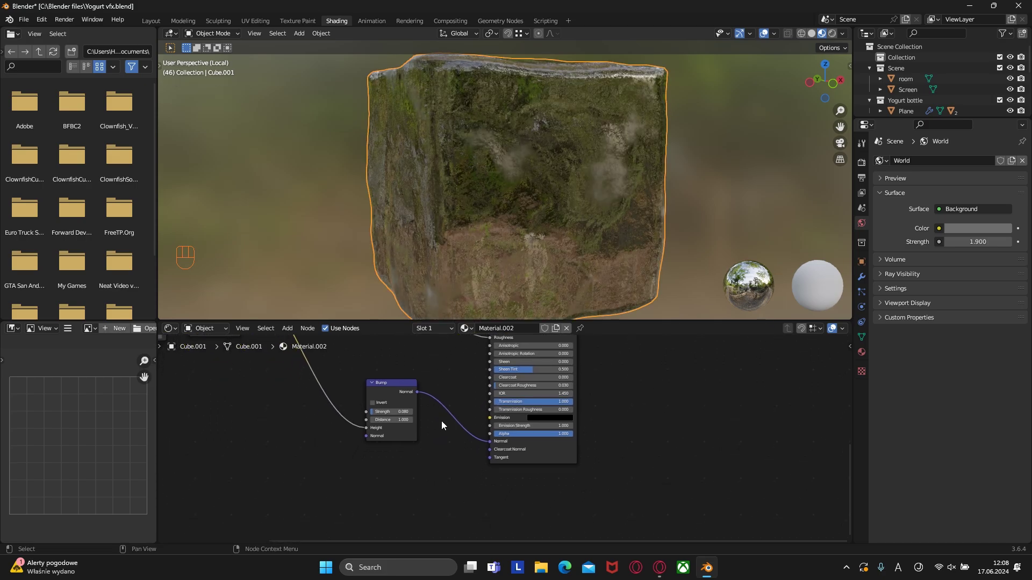
scroll(443, 418, down, 2)
click(421, 400)
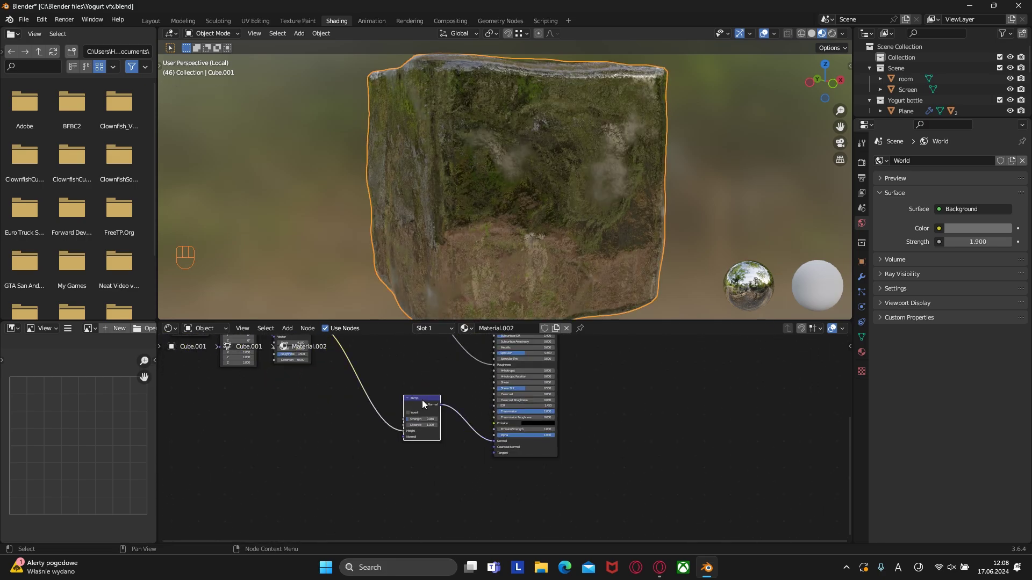
Duplicate the Bump and Noise Texture nodes and wire the new Bump into Clearcoat Normal
key(shift+d)
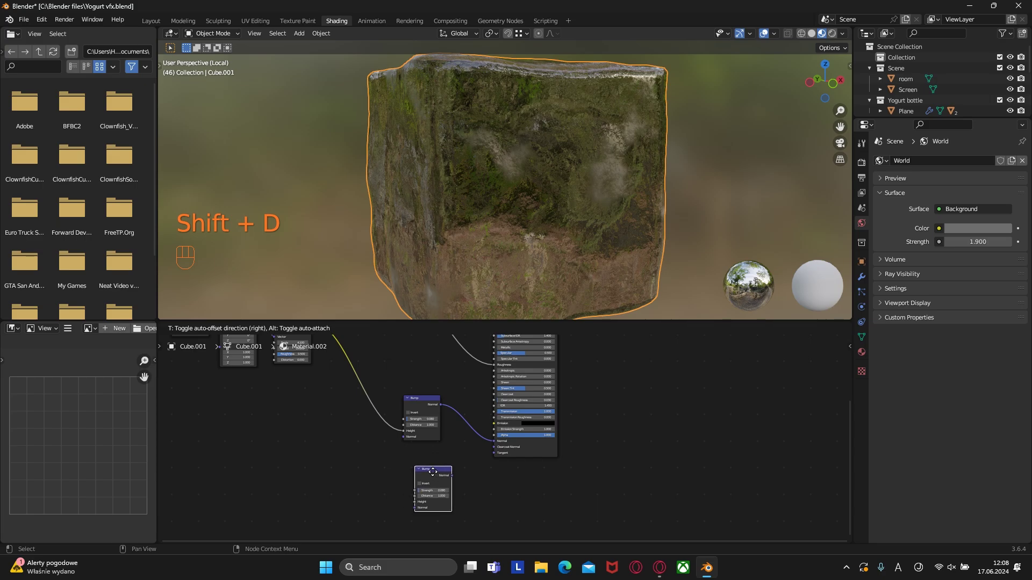
click(433, 472)
middle_drag(343, 432, 441, 476)
click(392, 354)
key(shift+d)
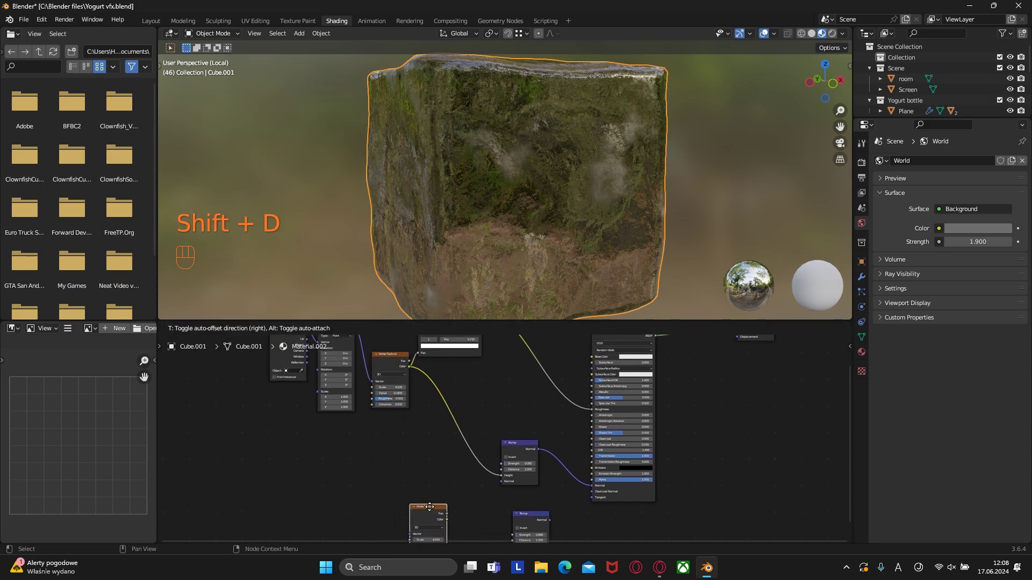
click(431, 515)
middle_drag(517, 494, 521, 408)
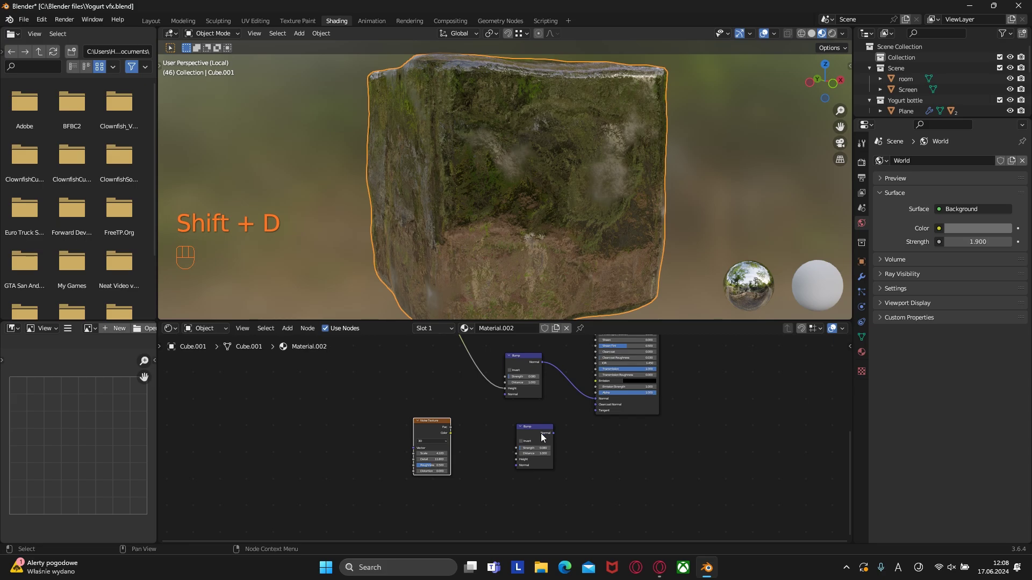
drag(531, 426, 495, 456)
scroll(508, 456, up, 3)
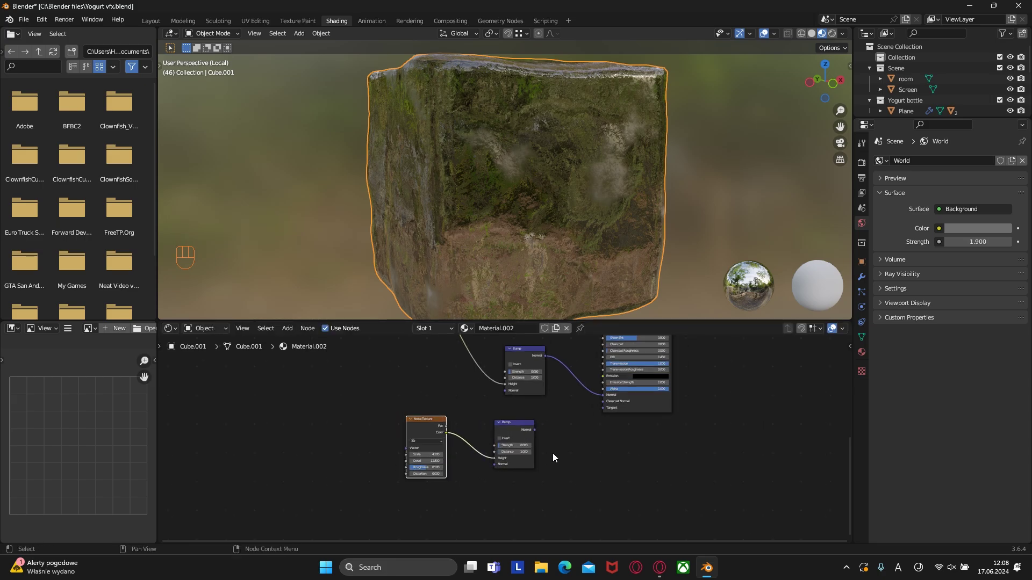
drag(556, 423, 671, 376)
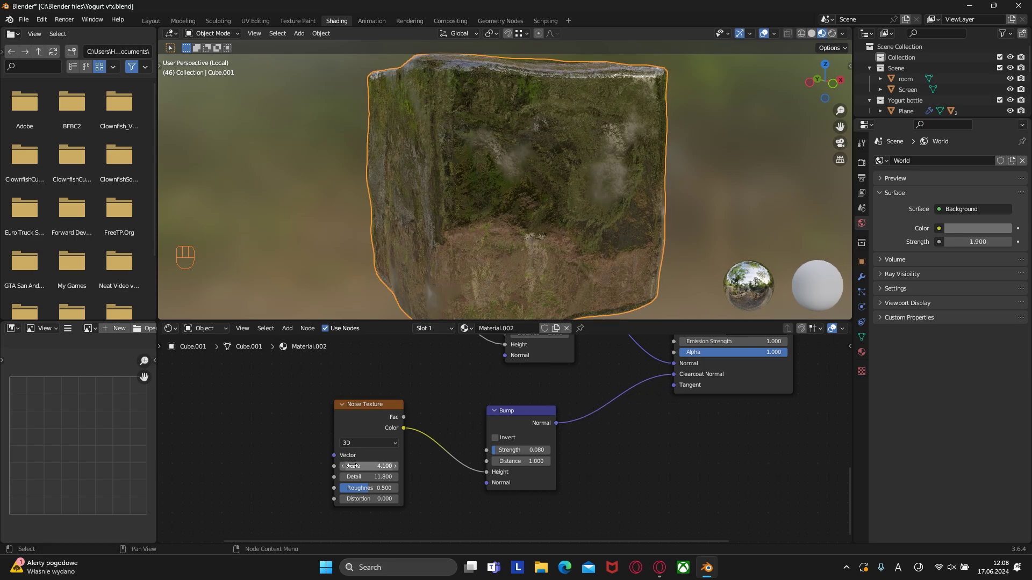
Set the second noise to Scale 5, Detail 2.8, Roughness 0.4, and the new Bump Strength to 0.113
double_click(375, 466)
key(BackSpace)
text(5)
key(Return)
mouse_move(371, 477)
mouse_down()
mouse_move(336, 476)
mouse_move(377, 488)
mouse_move(362, 488)
mouse_up()
drag(505, 449, 513, 450)
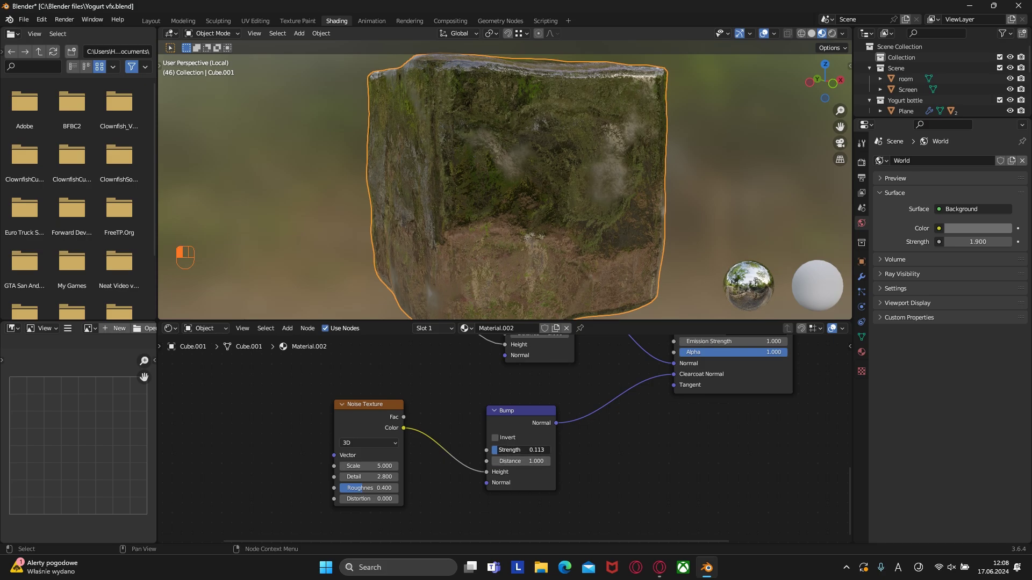
drag(518, 450, 497, 450)
middle_drag(613, 440, 553, 423)
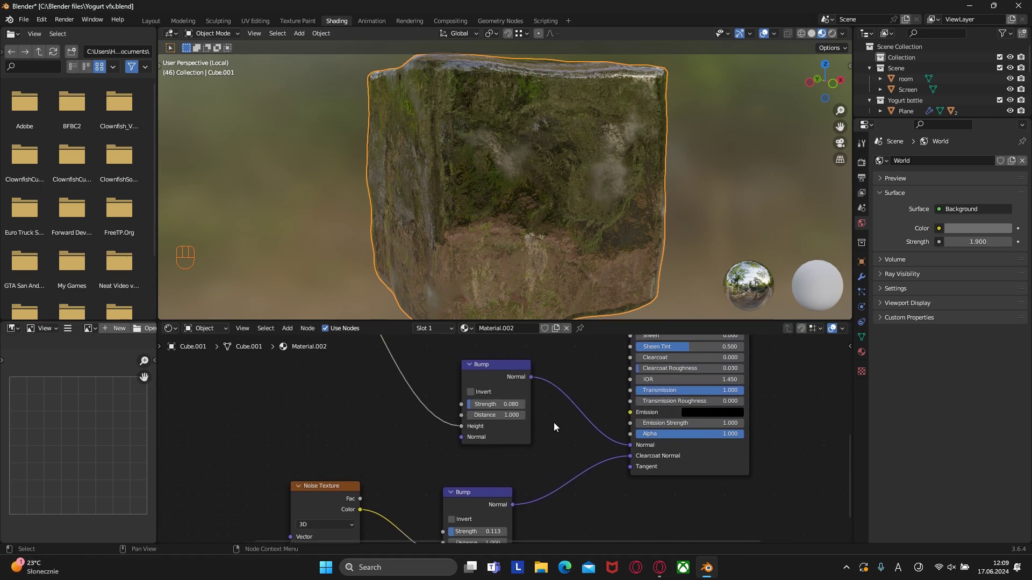
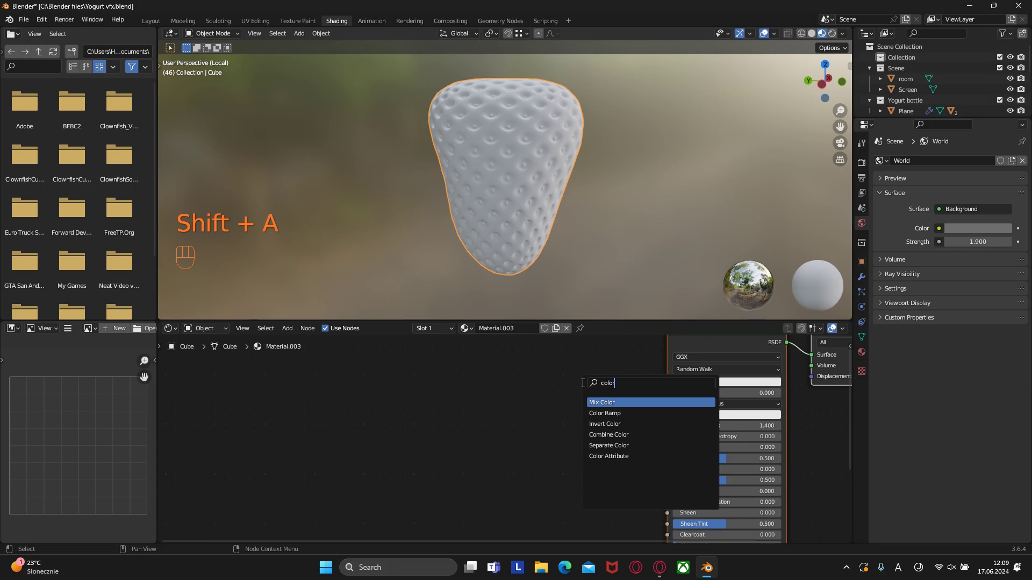
Add a Color Ramp fed by a Gradient Texture, with Texture Coordinate and Mapping nodes added via Ctrl+T
click(603, 414)
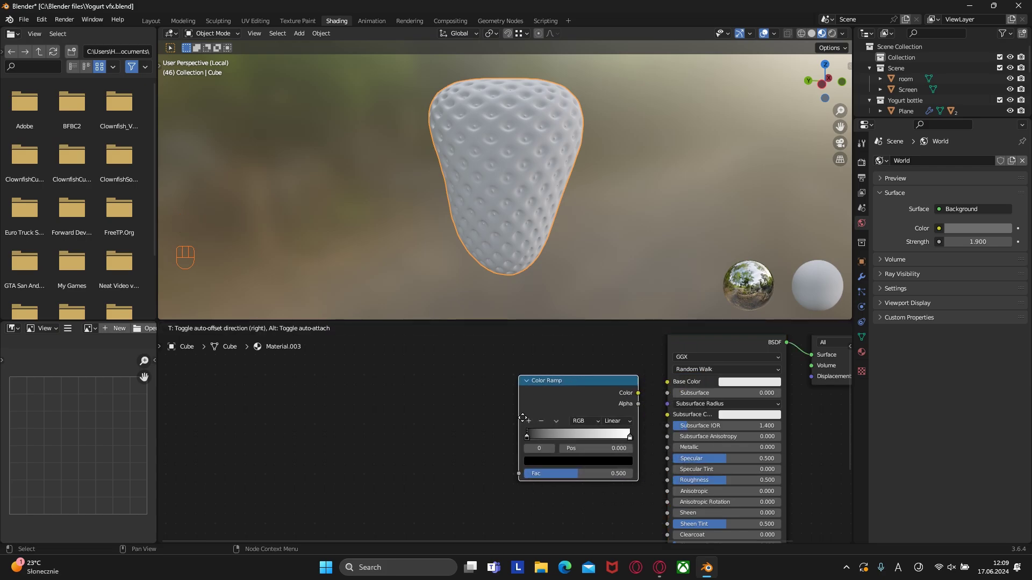
click(504, 418)
key(shift+a)
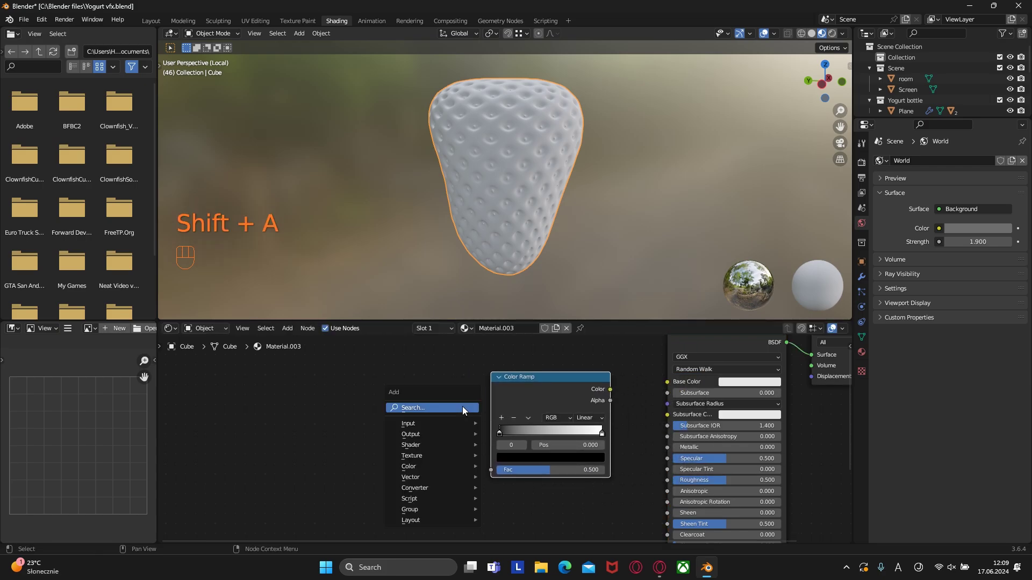
click(462, 406)
text(gradie)
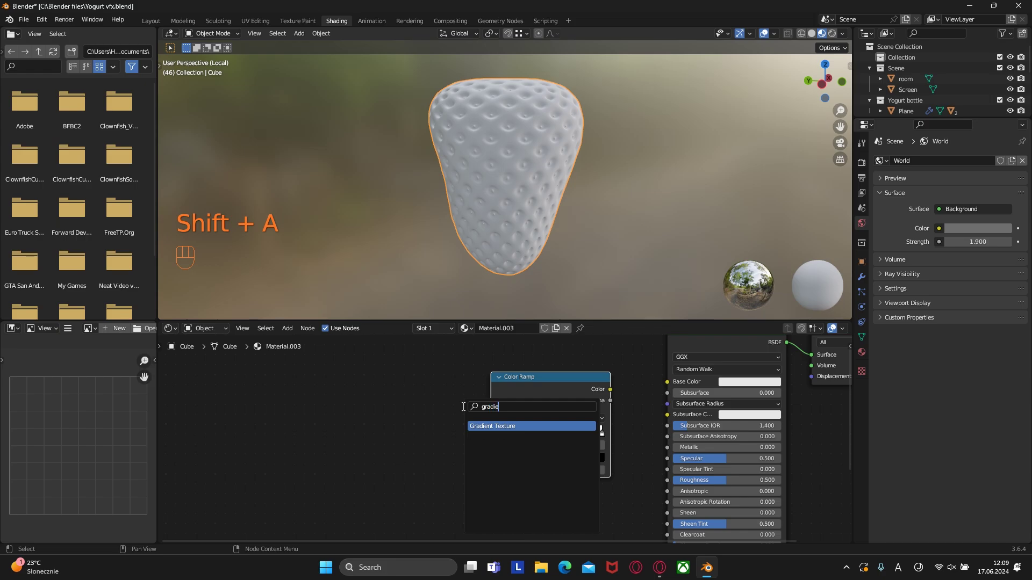
key(Return)
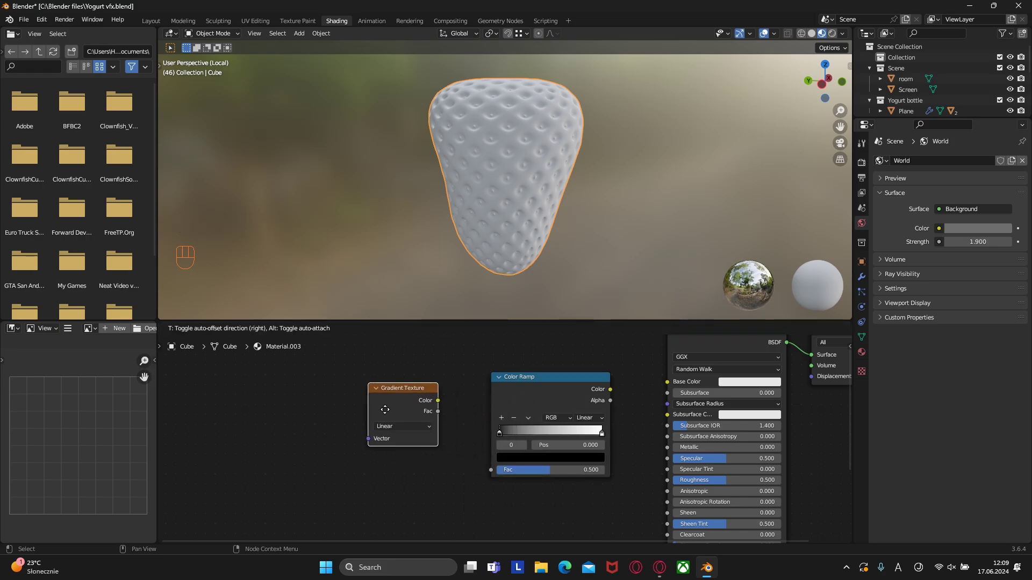
click(376, 414)
drag(424, 404, 490, 469)
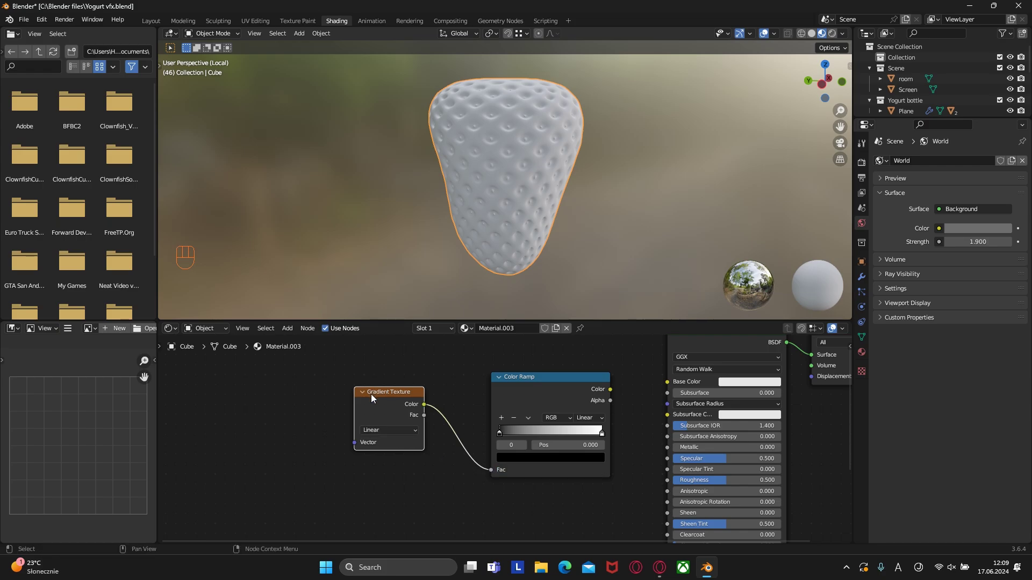
key(ctrl+t)
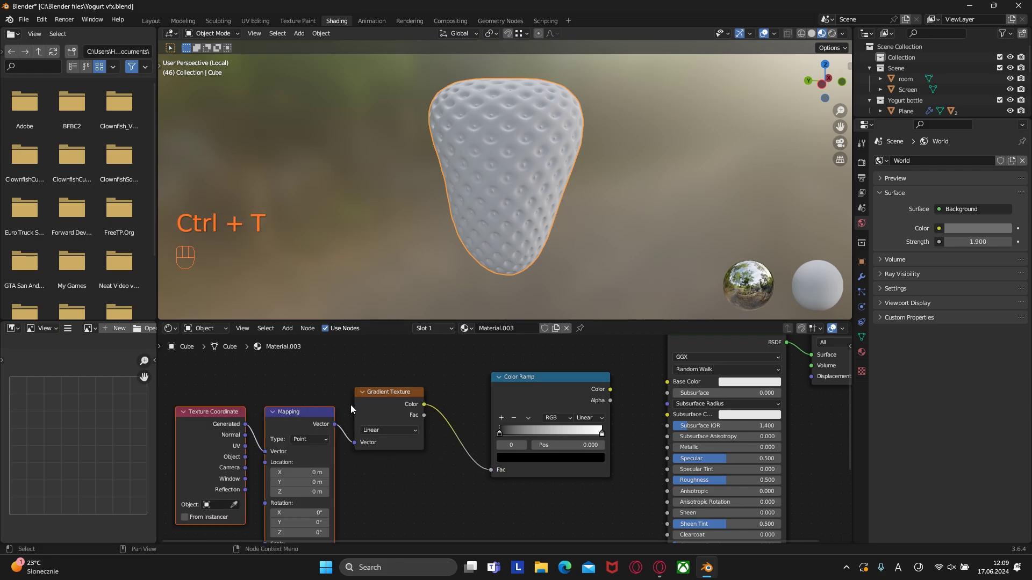
middle_drag(407, 372, 325, 380)
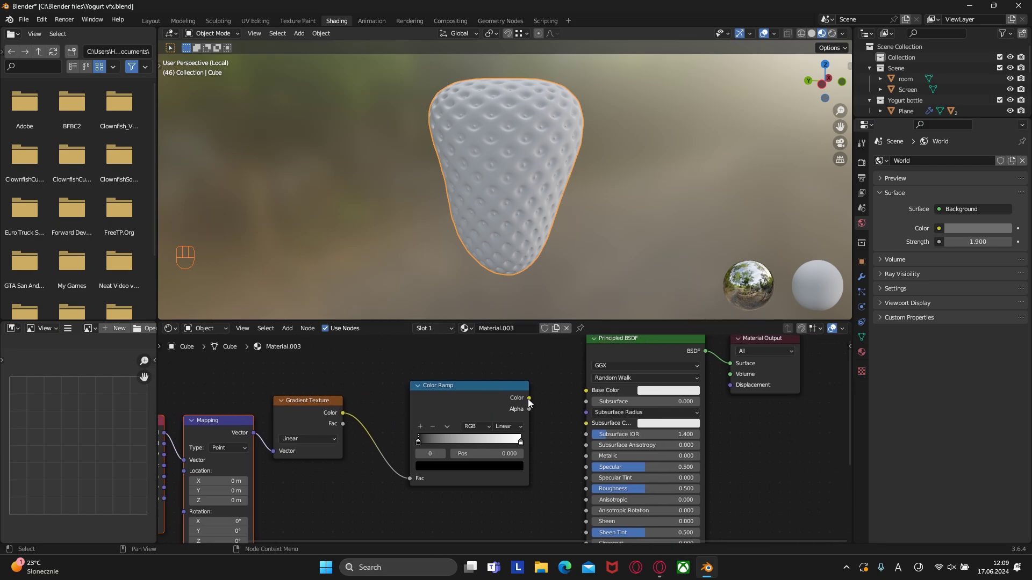
Wire the ramp into Base Color, add a middle stop, and make the left stop a dark saturated red
drag(531, 397, 591, 393)
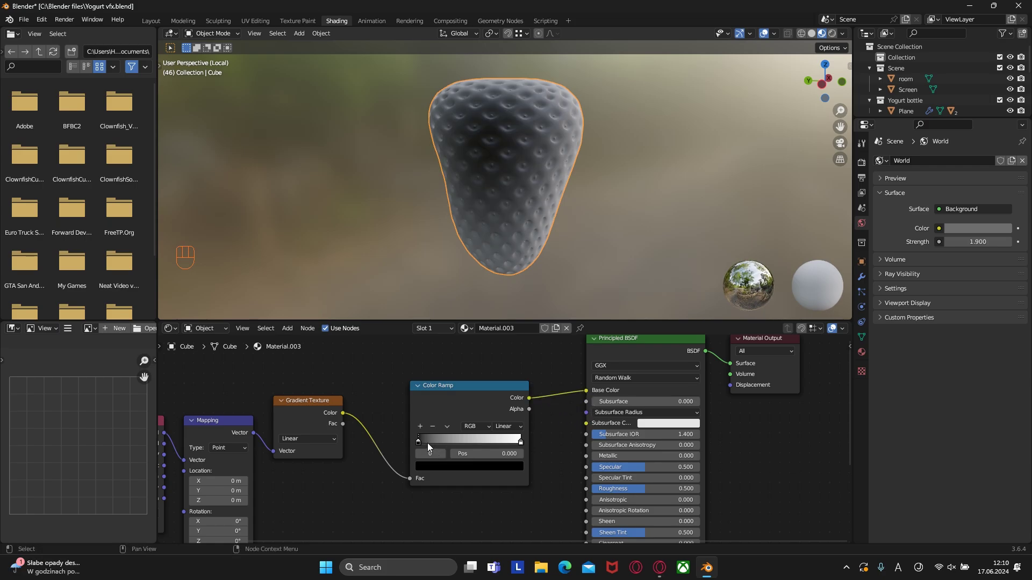
click(421, 427)
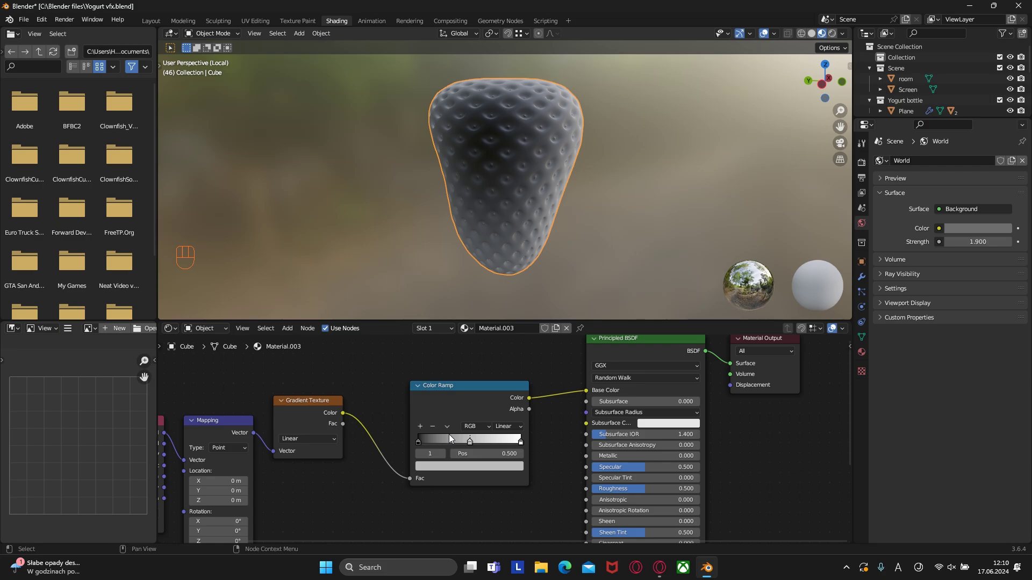
click(419, 443)
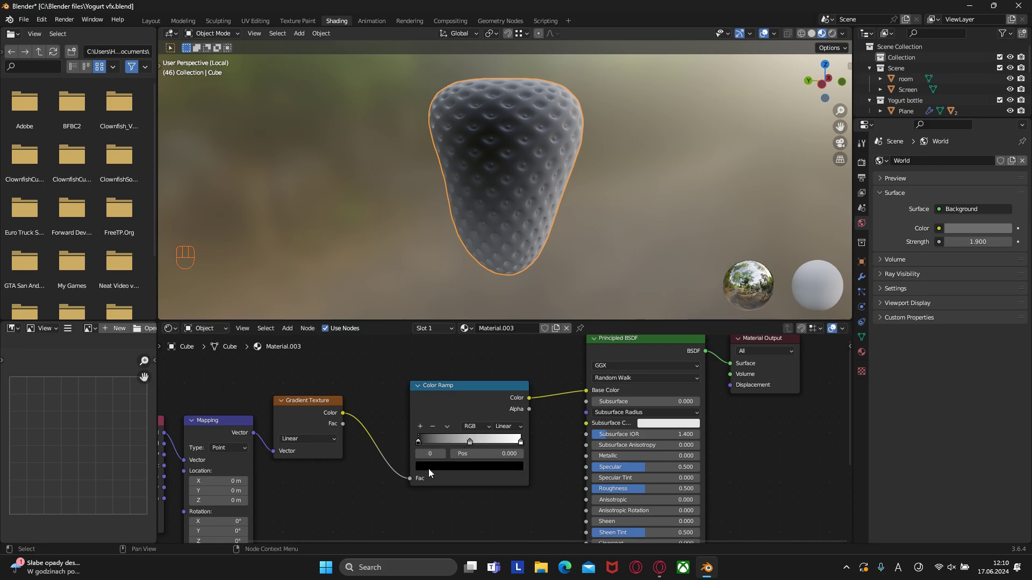
click(428, 467)
drag(501, 379, 500, 324)
drag(452, 392, 457, 397)
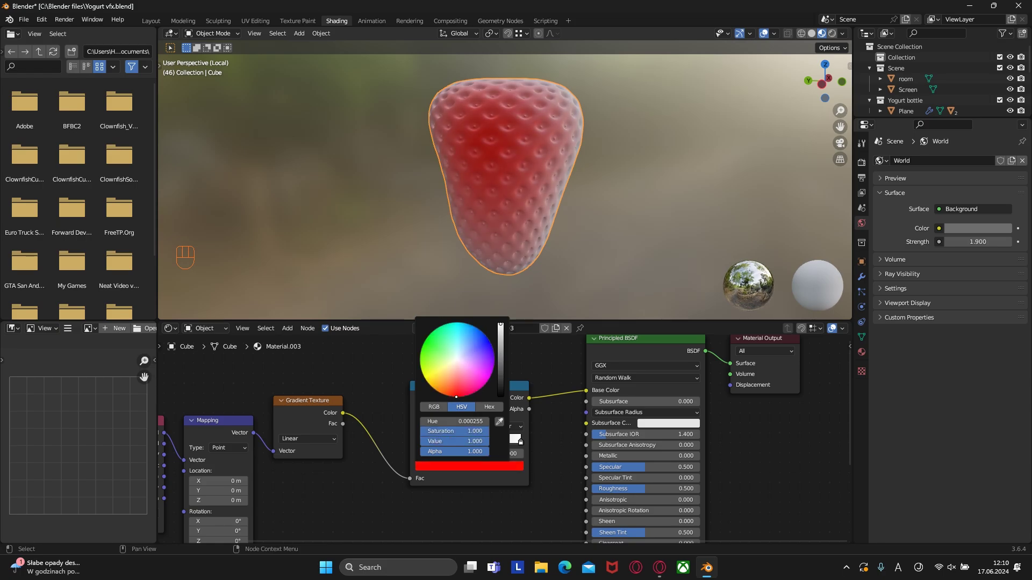
click(456, 469)
drag(500, 326, 501, 339)
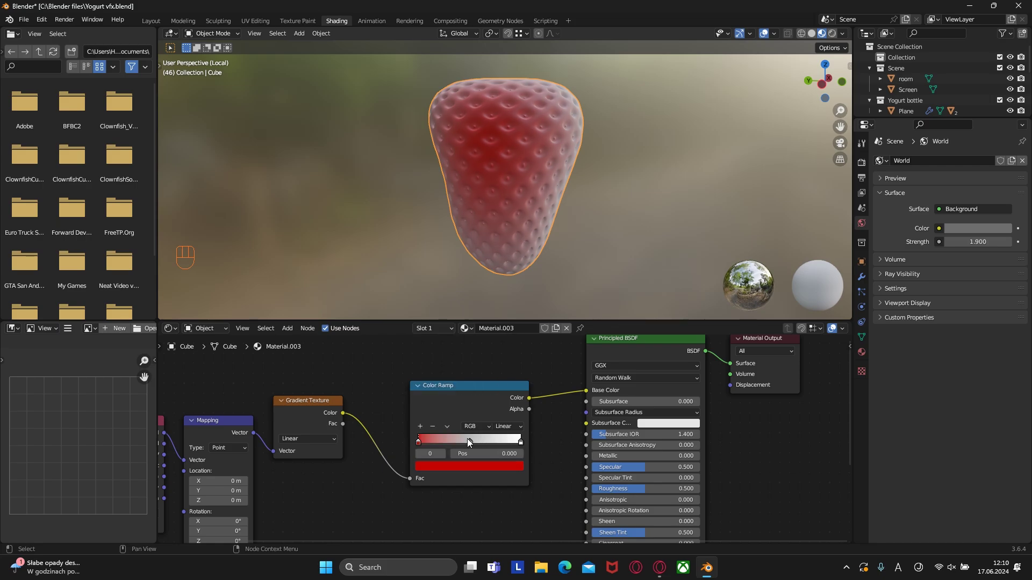
Make the middle stop a brighter, slightly more saturated red sampled from the left stop
click(469, 440)
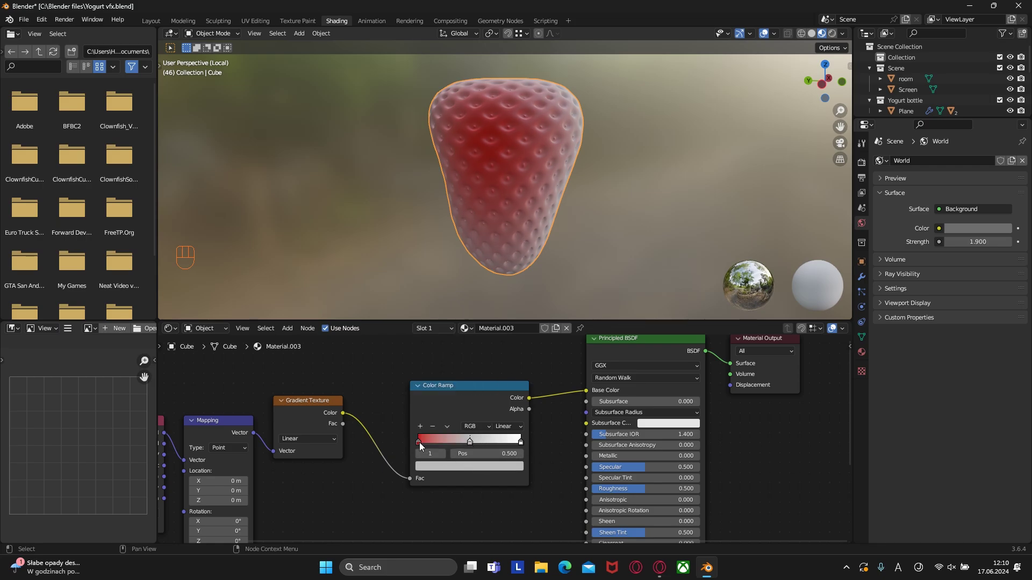
click(457, 466)
click(500, 430)
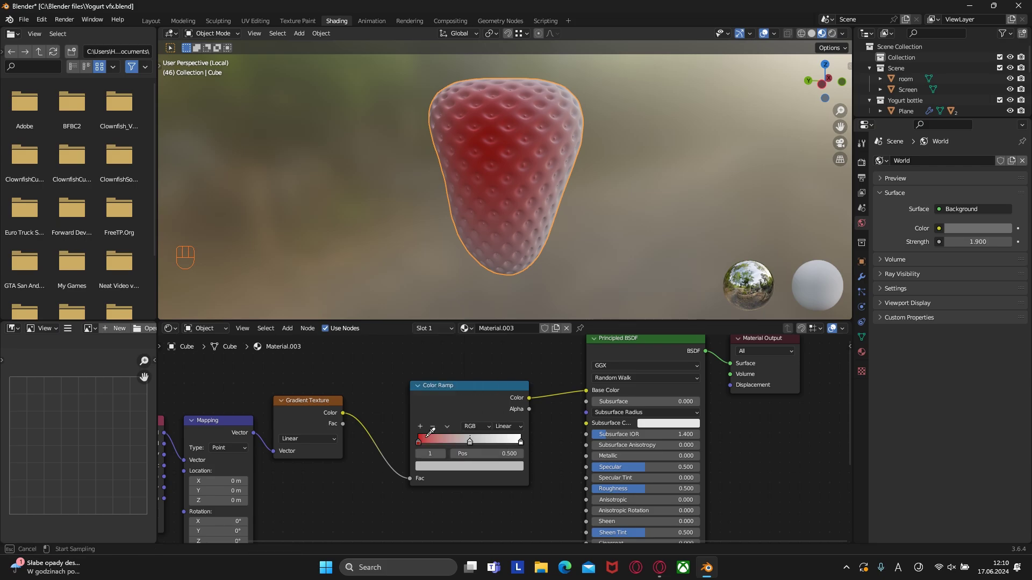
click(420, 441)
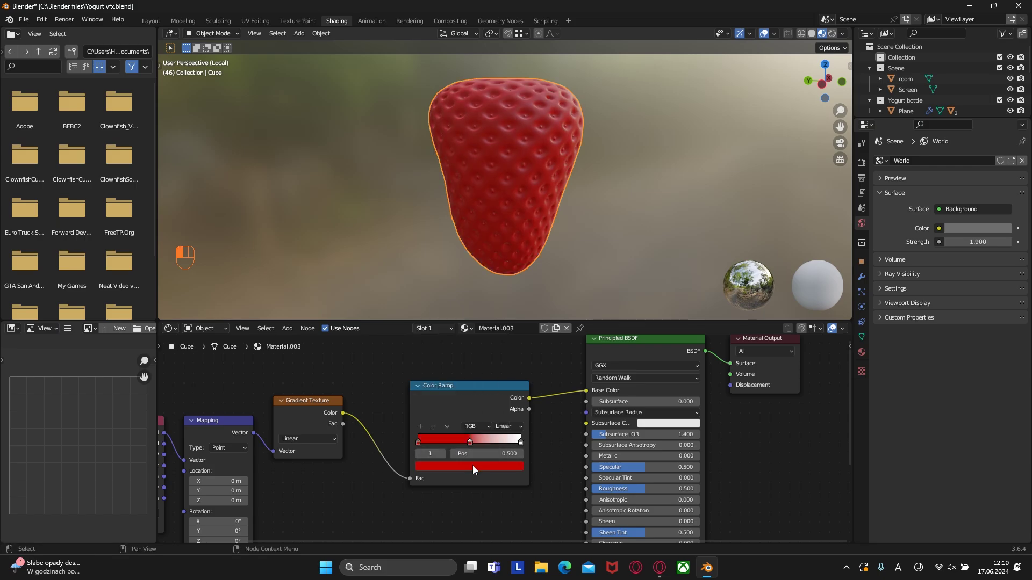
click(472, 465)
mouse_move(462, 442)
mouse_down()
mouse_move(482, 441)
mouse_move(472, 432)
mouse_up()
drag(456, 386, 456, 388)
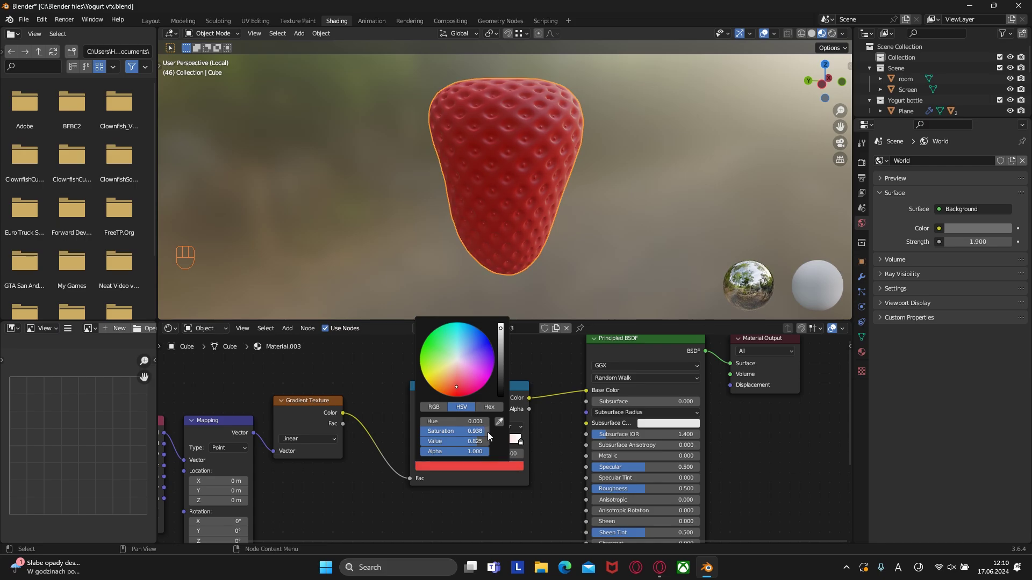
Give the right stop a brightened red sampled from the ramp's left end
click(520, 442)
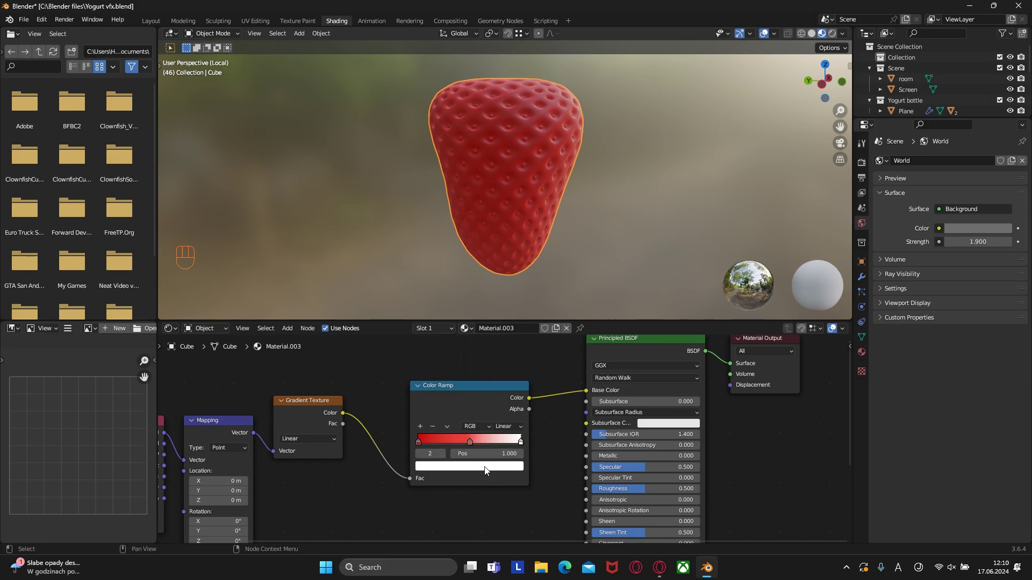
click(484, 467)
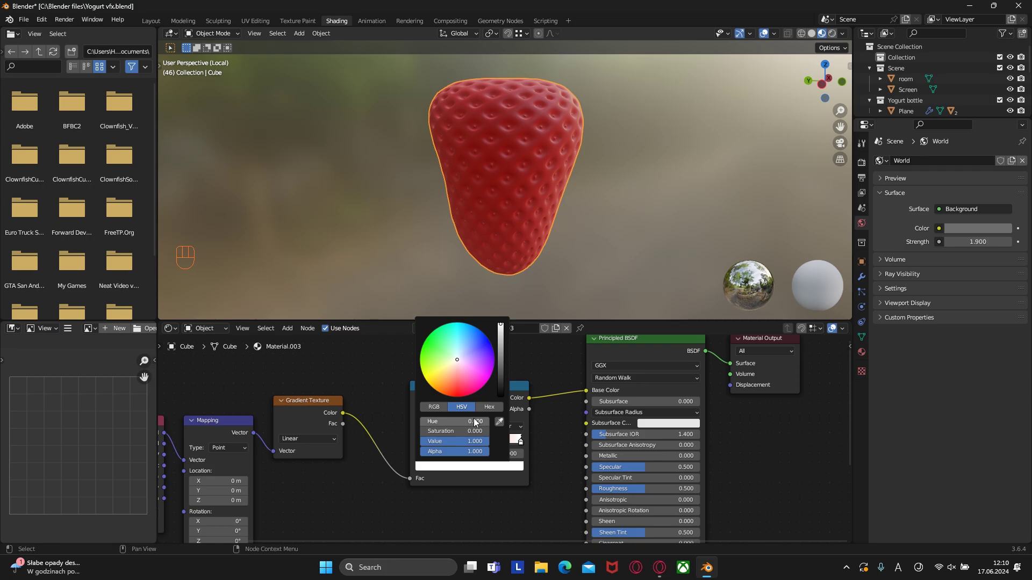
click(499, 422)
click(470, 442)
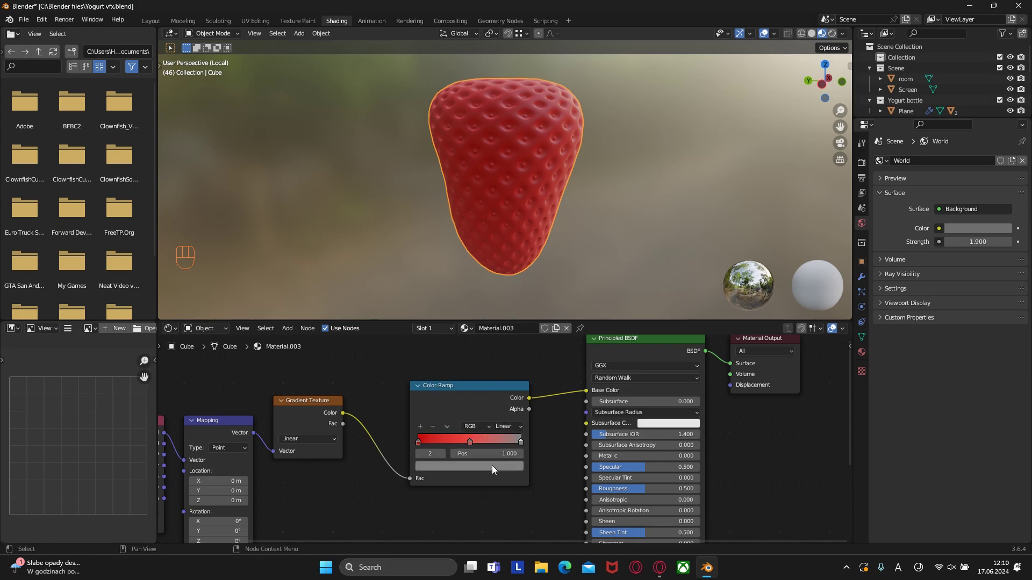
click(510, 466)
click(501, 424)
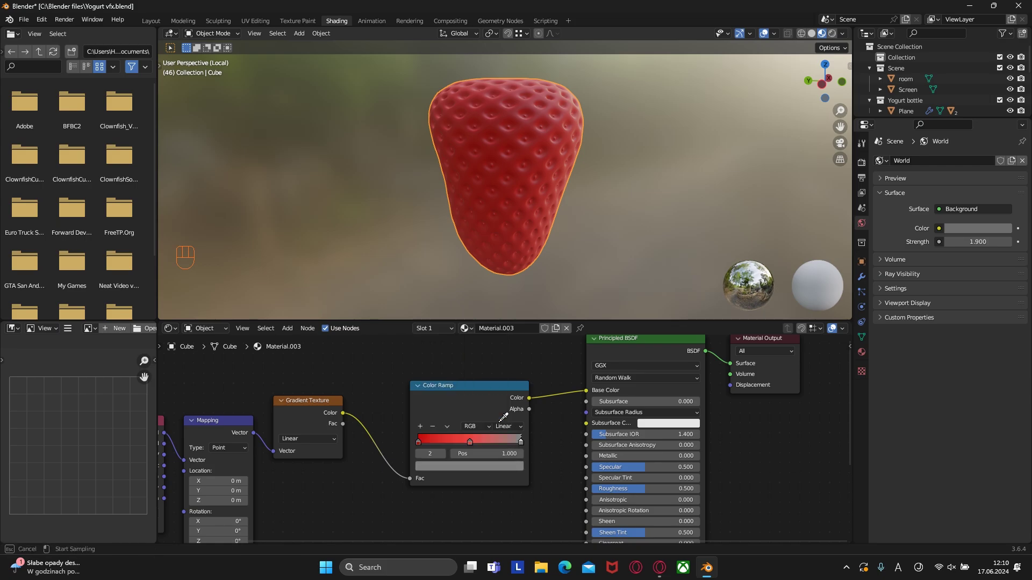
click(419, 443)
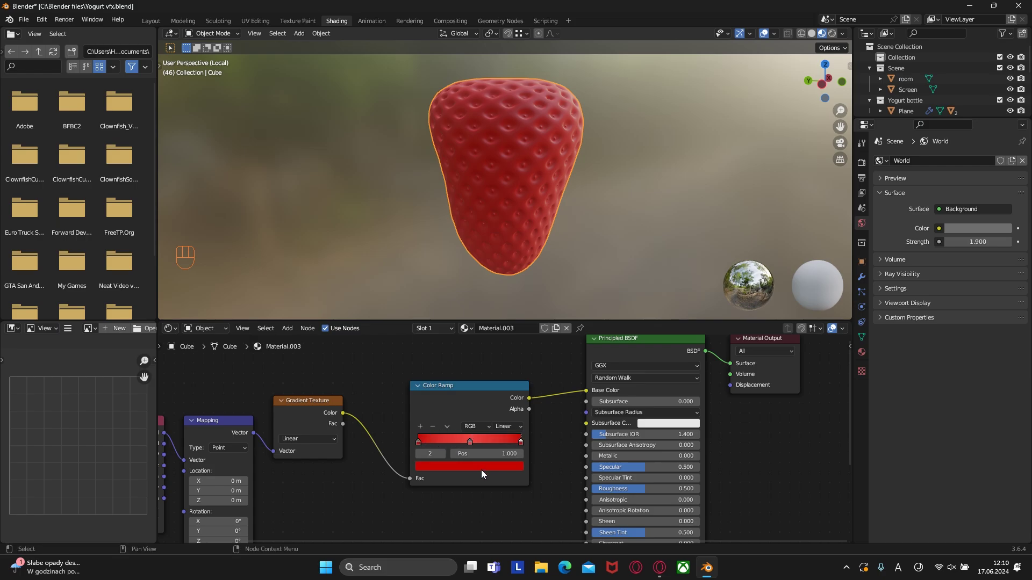
click(482, 466)
mouse_move(469, 438)
mouse_down()
mouse_move(484, 438)
mouse_move(457, 431)
mouse_up()
click(473, 443)
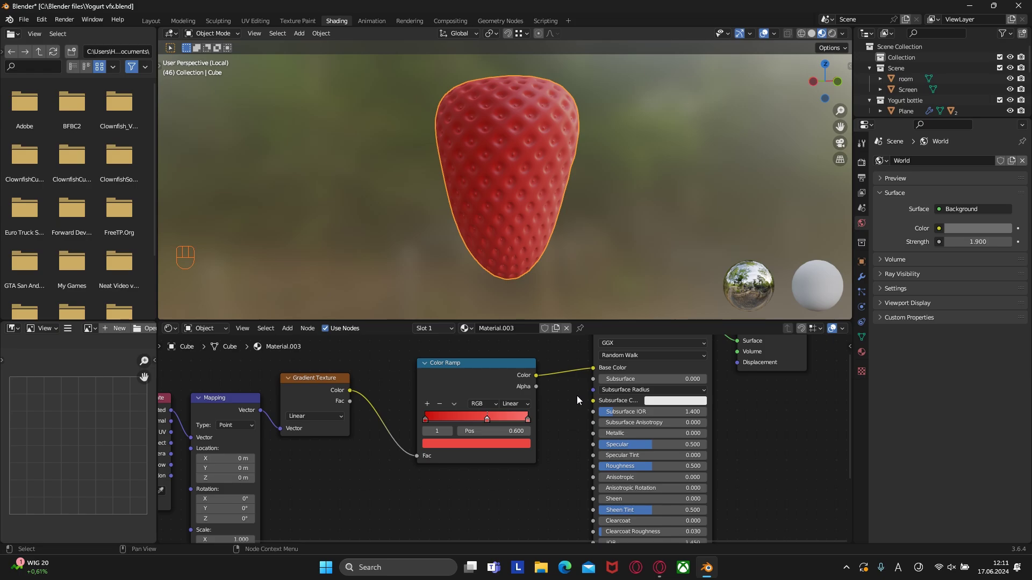
Switch the Gradient Texture type to Quadratic
middle_drag(537, 295, 411, 207)
click(317, 416)
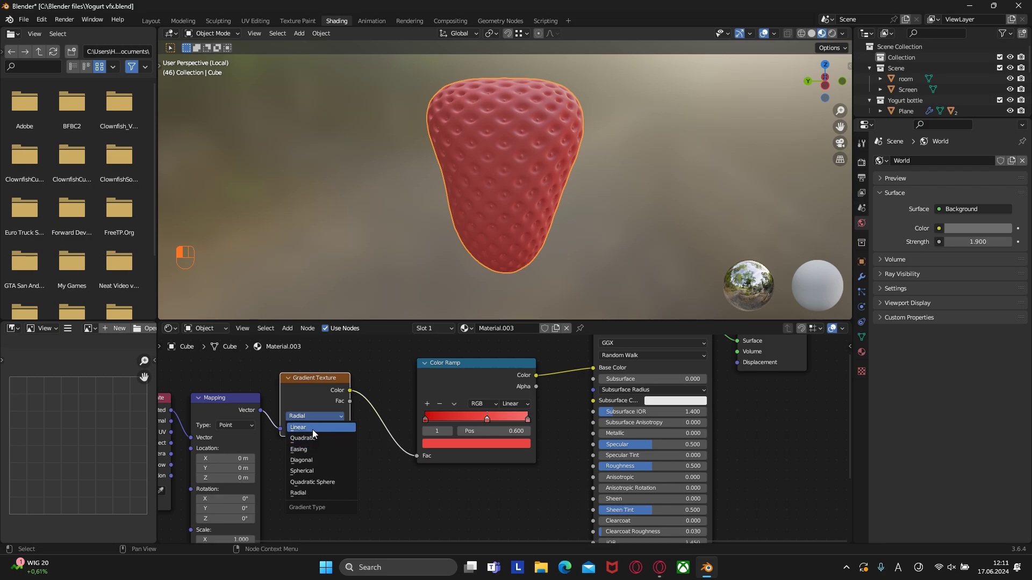
click(311, 437)
click(315, 416)
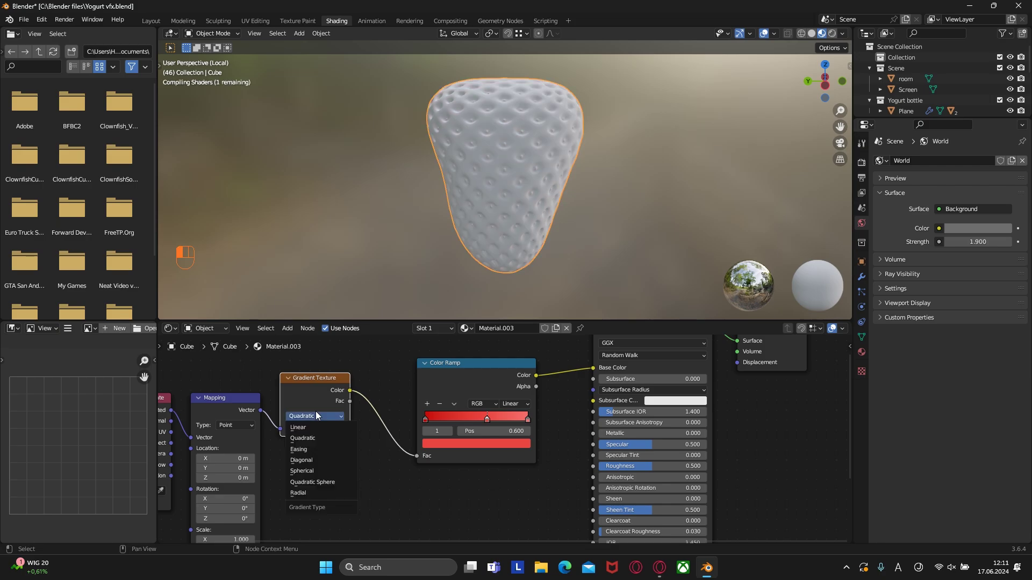
middle_drag(424, 225, 378, 157)
middle_drag(280, 453, 403, 443)
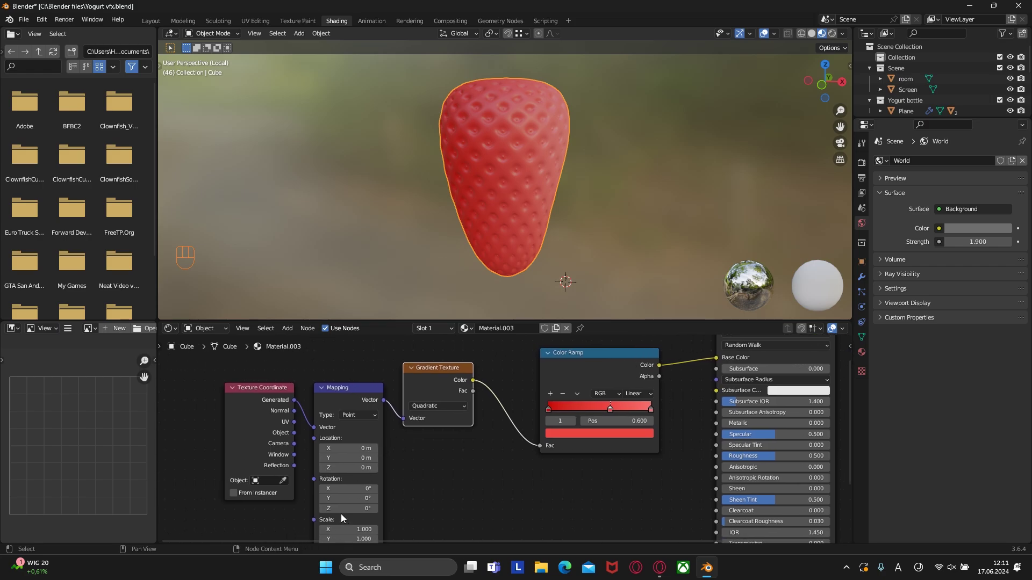
Rotate the gradient's Mapping node 90° around the Y axis
mouse_move(358, 498)
mouse_down()
mouse_move(459, 498)
mouse_move(365, 502)
mouse_up()
middle_drag(518, 177, 495, 212)
click(363, 498)
key(BackSpace)
text(90)
key(Return)
middle_drag(473, 279, 489, 176)
scroll(580, 203, up, 2)
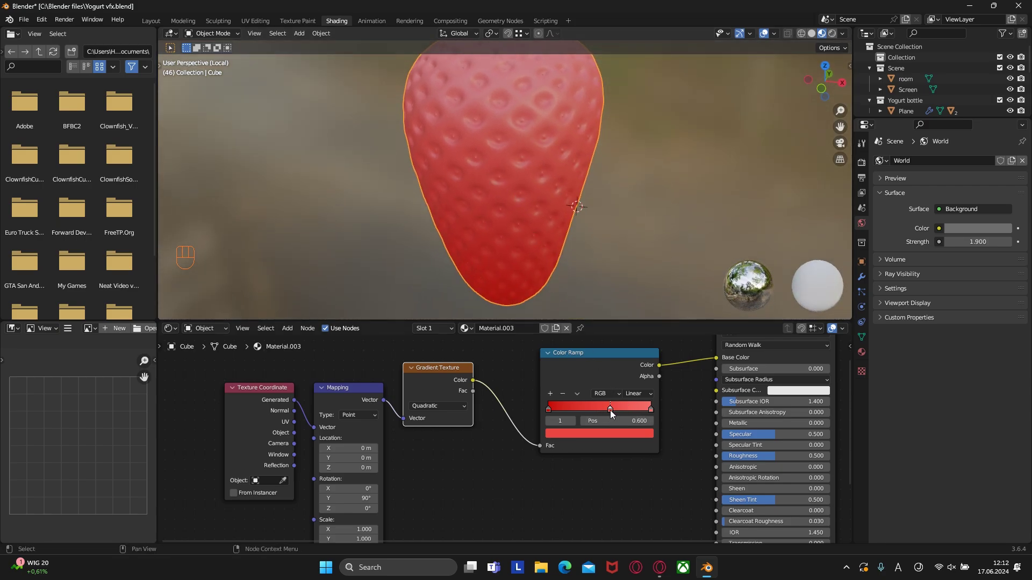
Move the ramp's red stop to position 0.714 and slightly raise its saturation
drag(610, 408, 621, 410)
scroll(501, 154, down, 3)
middle_drag(501, 155, 606, 161)
click(607, 432)
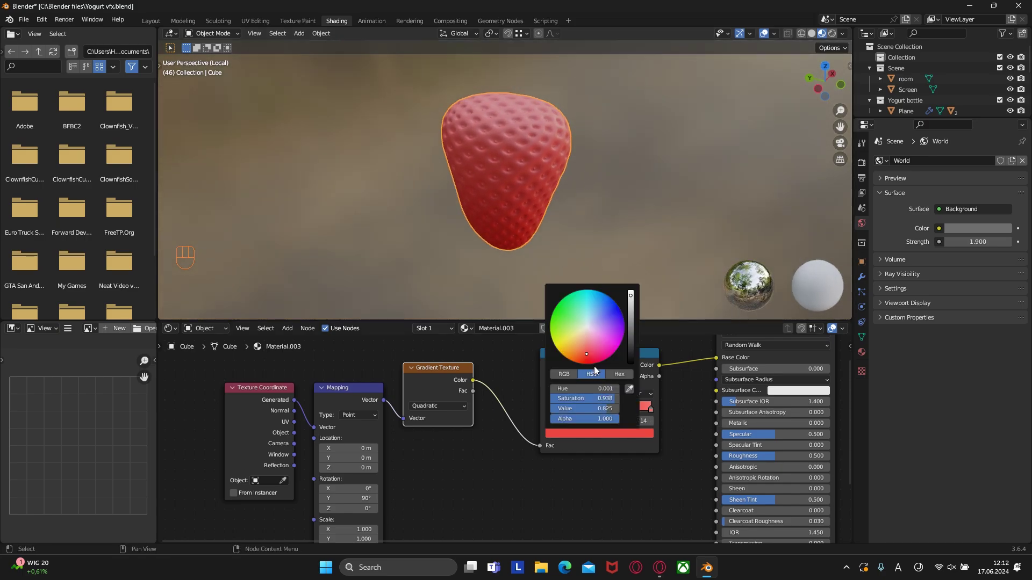
drag(589, 403, 592, 402)
middle_drag(531, 213, 503, 263)
scroll(476, 215, up, 3)
mouse_move(502, 263)
middle_down()
mouse_move(479, 242)
mouse_move(319, 224)
mouse_move(508, 252)
middle_up()
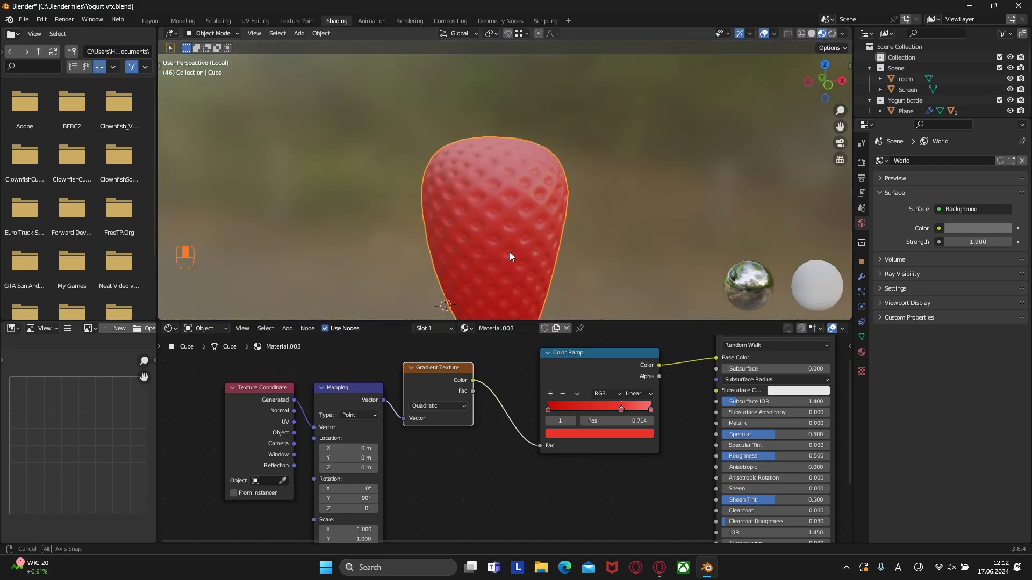
Lower the Principled BSDF Roughness to 0.26 for a glossier strawberry
drag(781, 458, 755, 464)
click(803, 455)
key(BackSpace)
text(0.2)
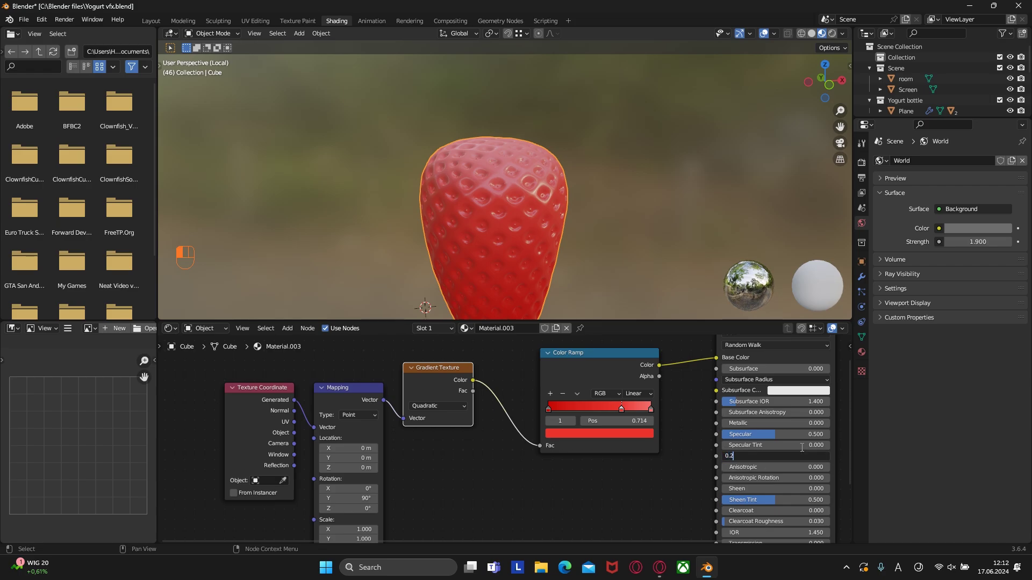
text(6)
key(Return)
middle_drag(508, 222, 470, 218)
scroll(562, 224, down, 3)
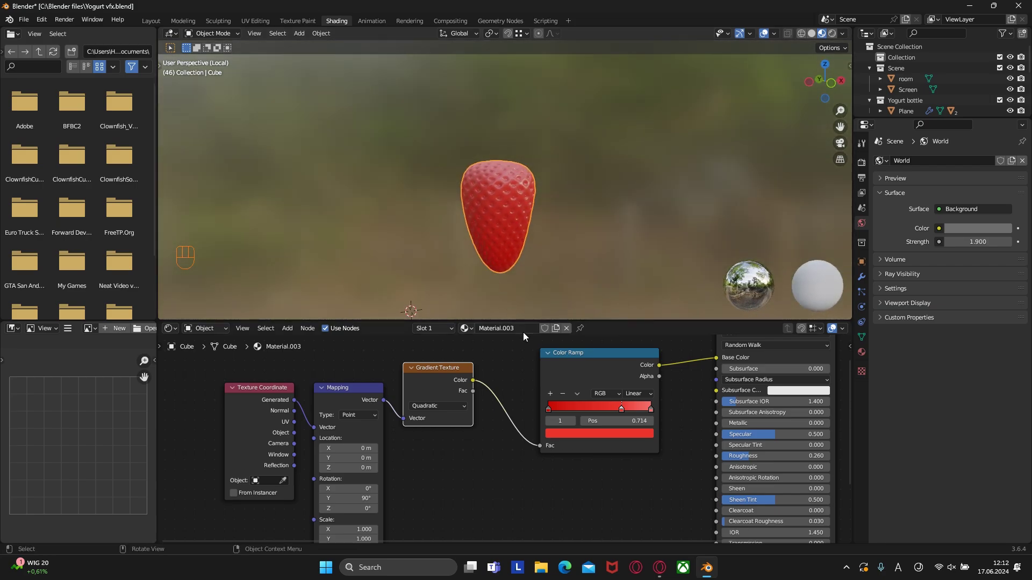
scroll(494, 395, down, 2)
middle_drag(578, 461, 579, 395)
Add a Noise Texture node below the shader graph
key(shift+a)
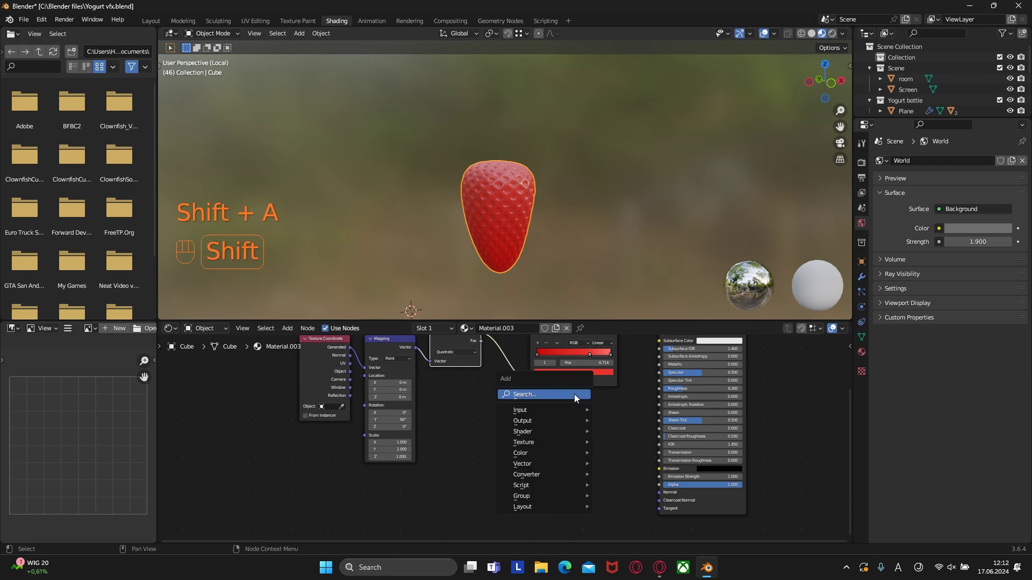
mouse_move(574, 395)
text(noise)
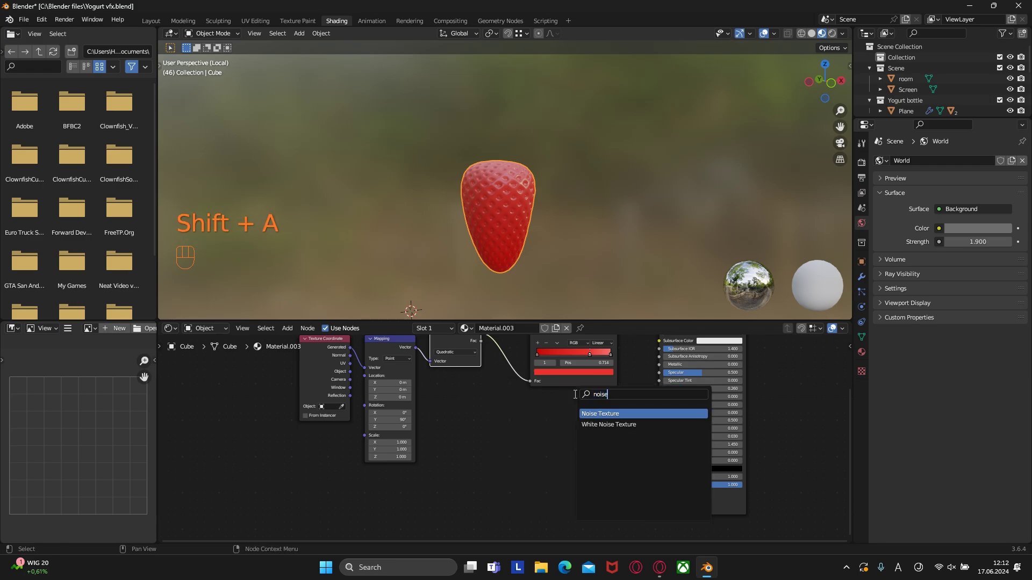
key(Return)
click(475, 482)
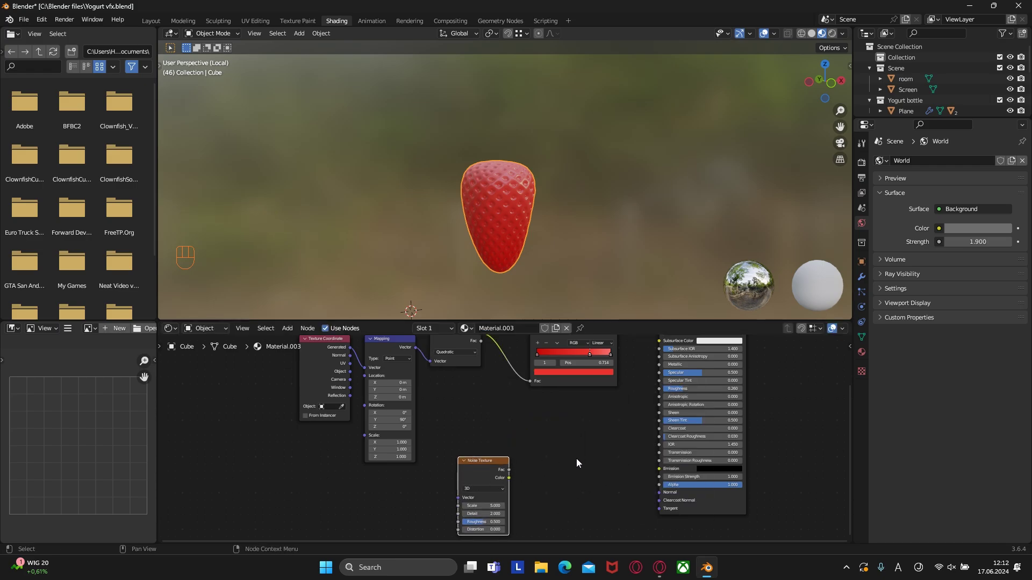
Add a Bump node, wiring noise Color into its Height and its Normal into the shader's Normal
key(shift+a)
click(575, 428)
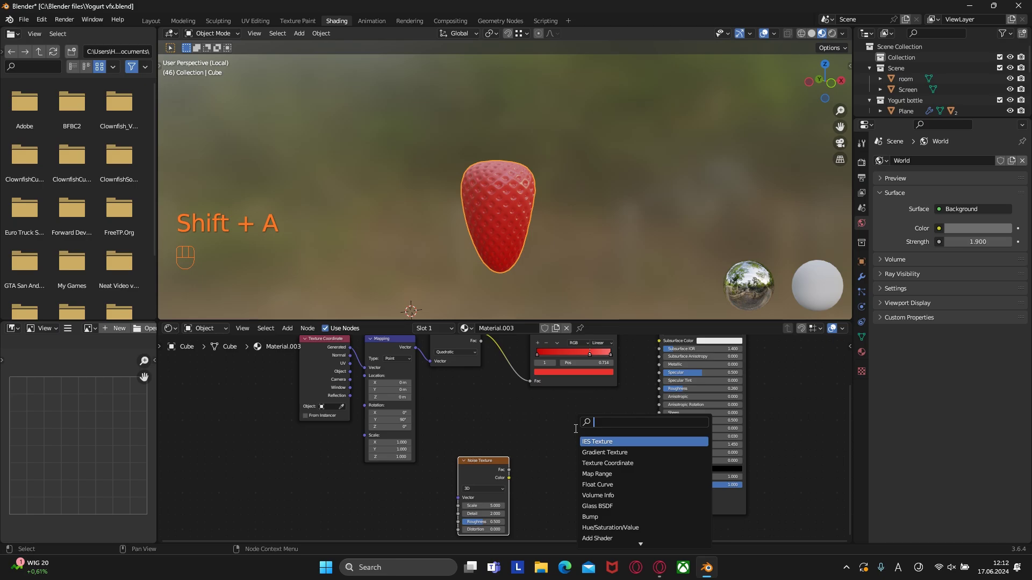
text(bump)
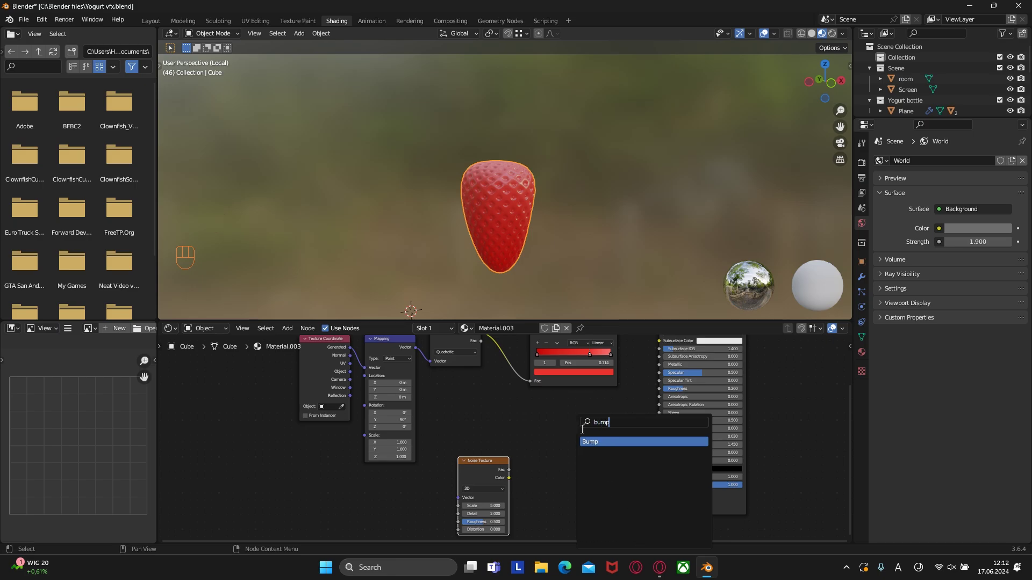
key(Return)
click(572, 470)
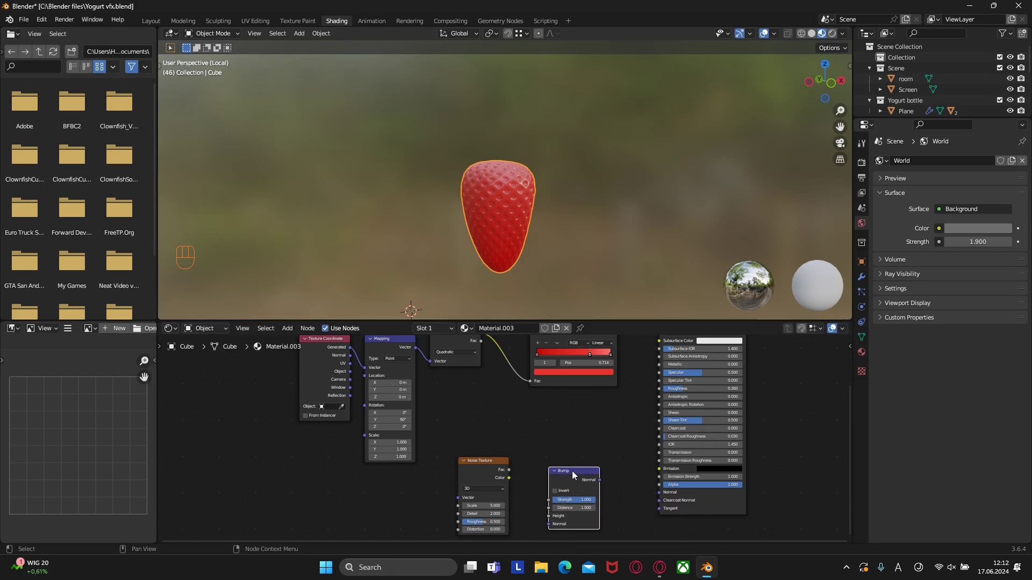
drag(599, 480, 659, 492)
drag(510, 478, 549, 516)
middle_drag(614, 511, 629, 473)
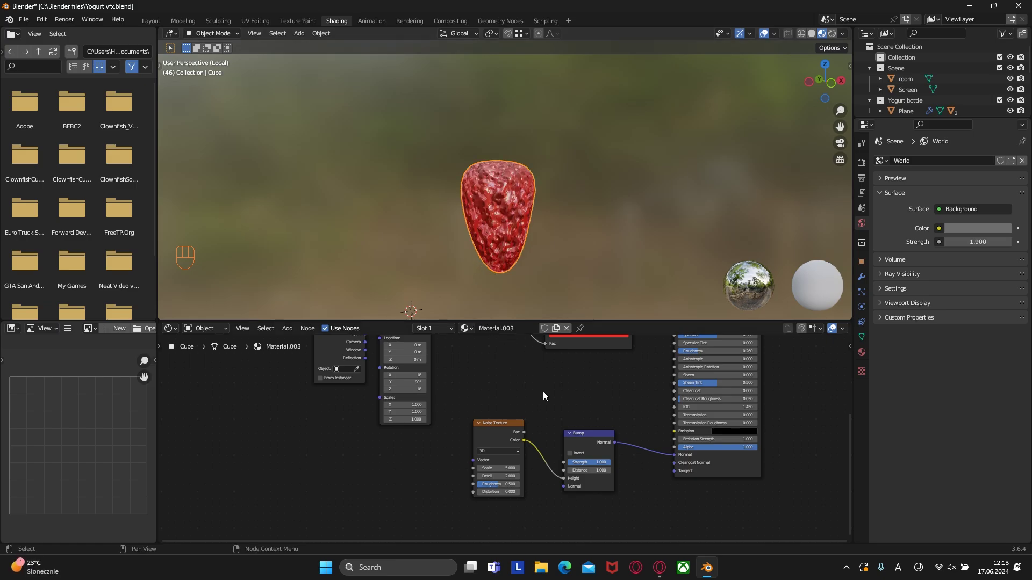
Lower the Bump Strength to 0.108 and set the noise Scale to 26
drag(594, 465, 570, 466)
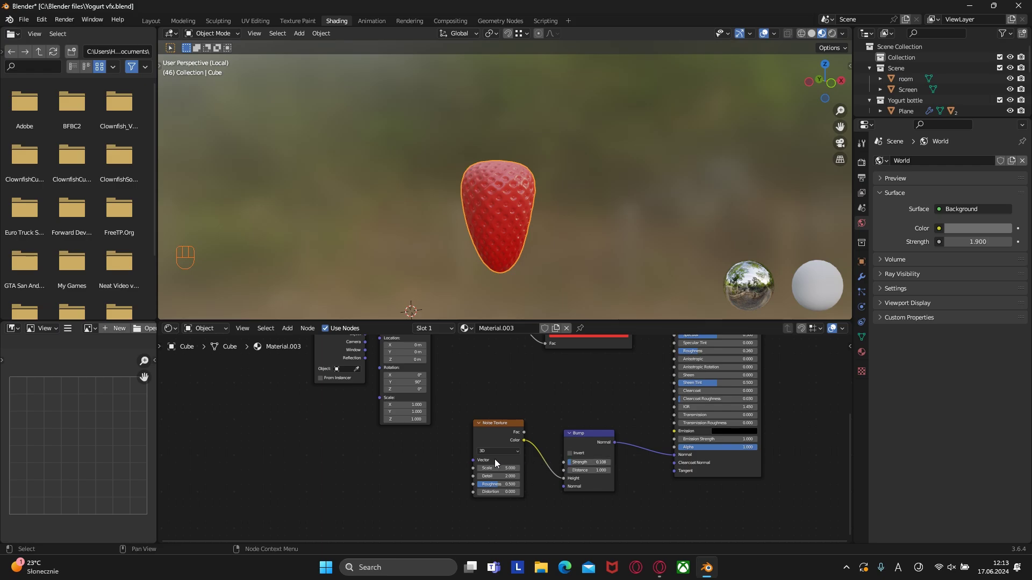
scroll(496, 458, up, 4)
middle_drag(507, 465, 562, 410)
scroll(564, 413, up, 1)
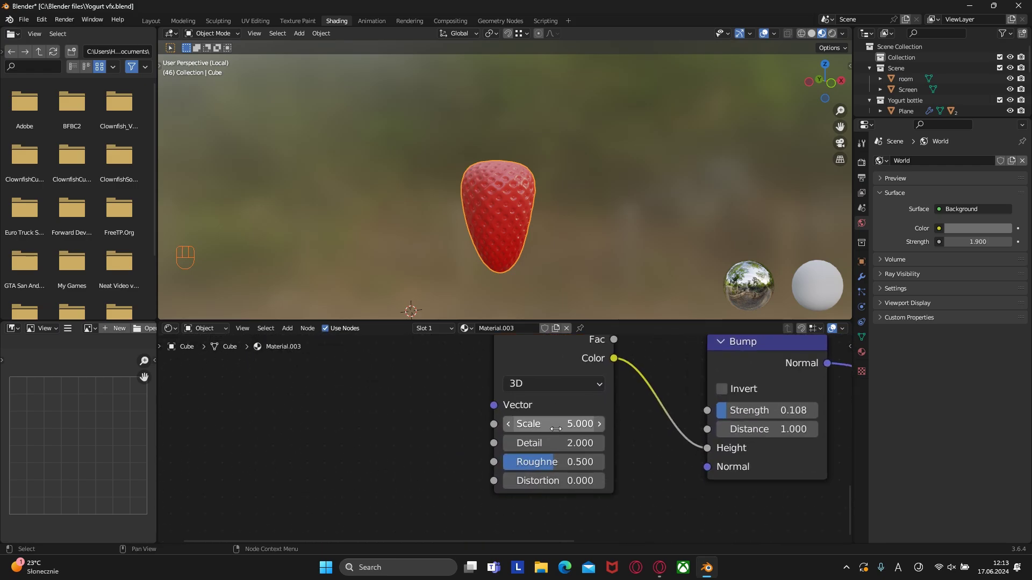
click(555, 426)
text(26)
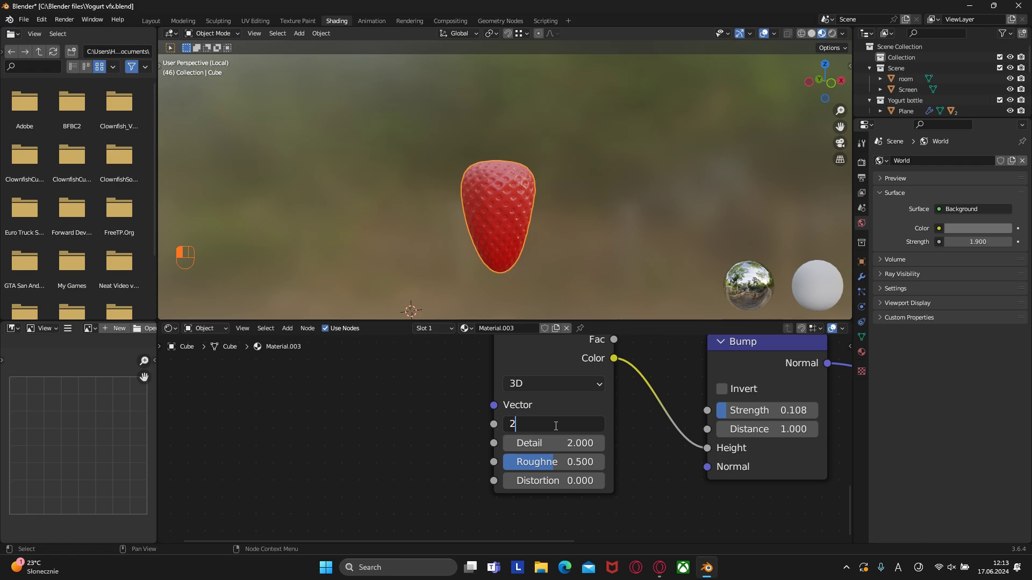
key(Return)
Set noise Detail 12.9 and Roughness 0.425, then leave local view and select the plain sphere
scroll(546, 183, up, 6)
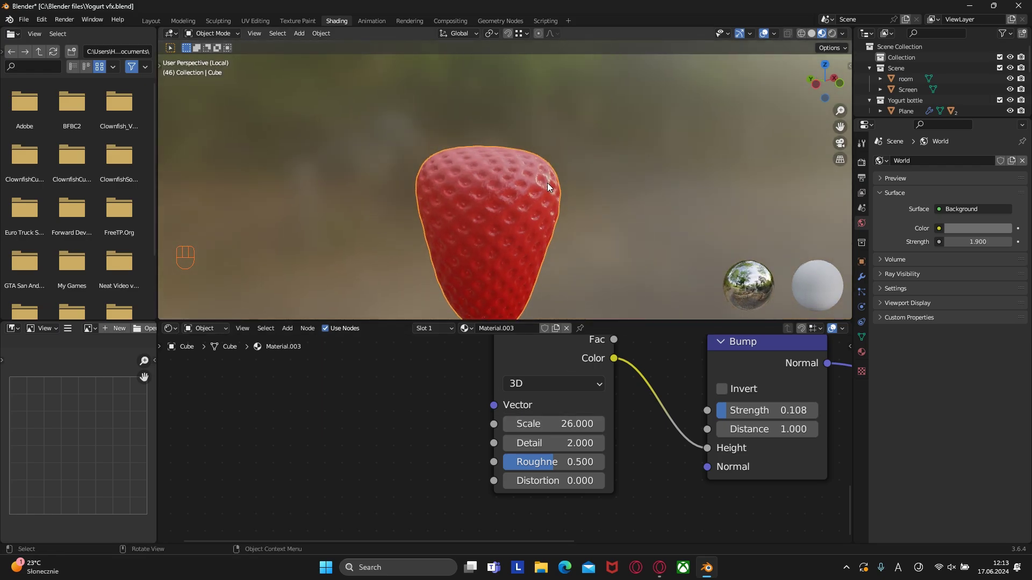
drag(559, 443, 611, 443)
mouse_move(538, 462)
mouse_down()
mouse_move(518, 461)
mouse_move(528, 461)
mouse_up()
middle_drag(542, 218, 484, 247)
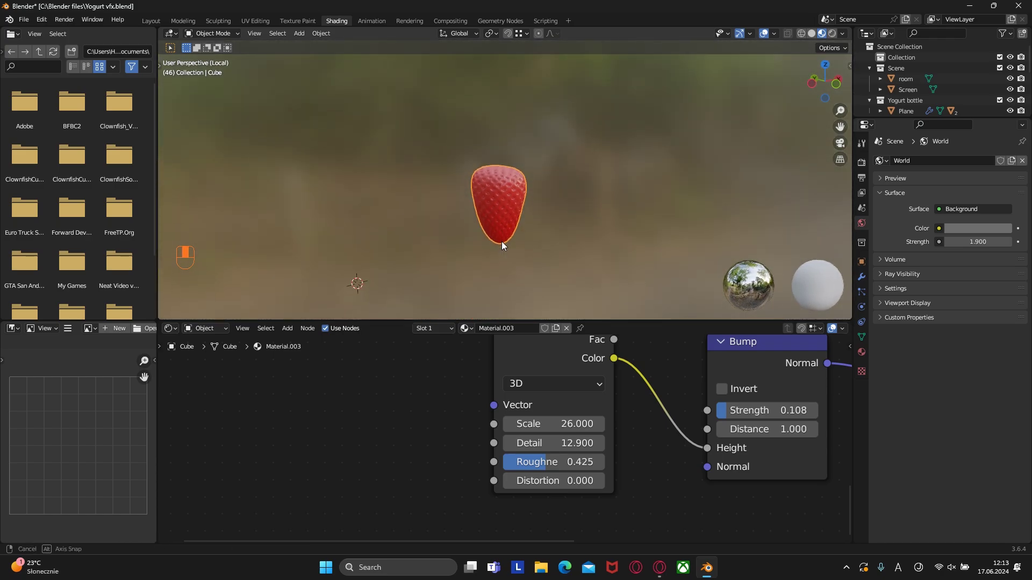
key(KP_Divide)
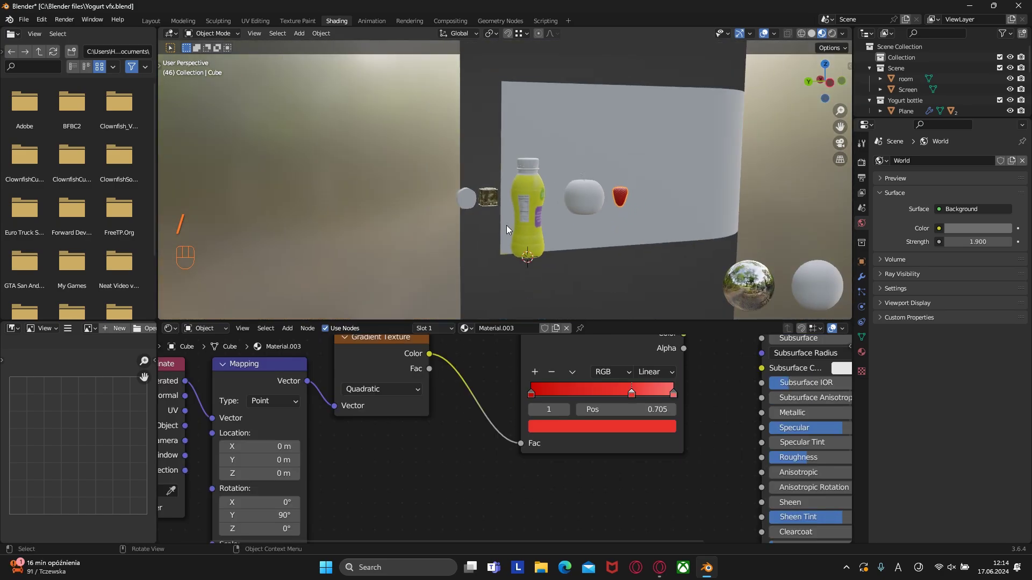
click(593, 197)
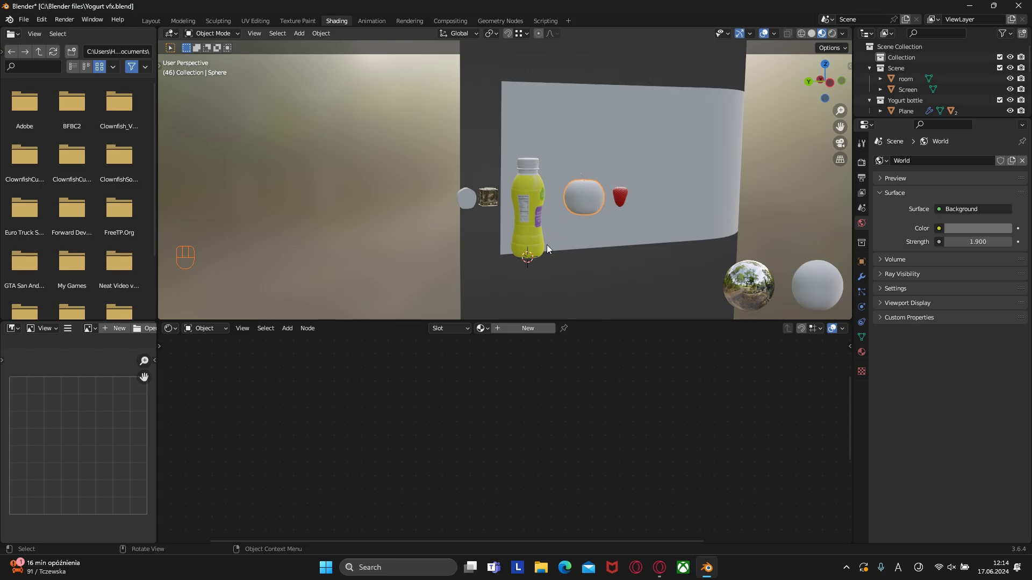
Create Material.004 on the sphere and load the food_0006 colour, roughness and normal maps
key(KP_Divide)
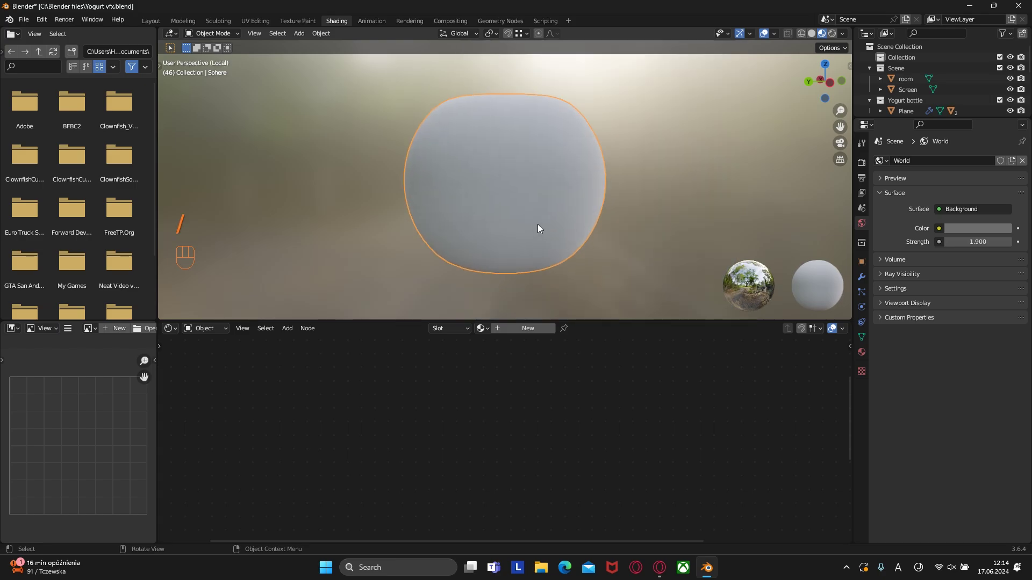
key(KP_Divide)
key(KP_Divide)
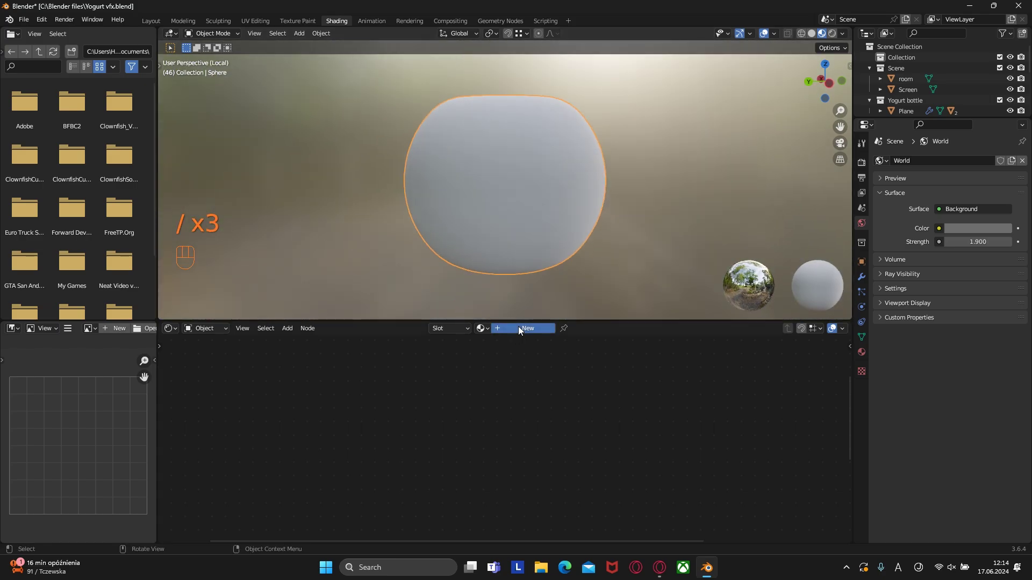
click(518, 328)
scroll(542, 373, down, 5)
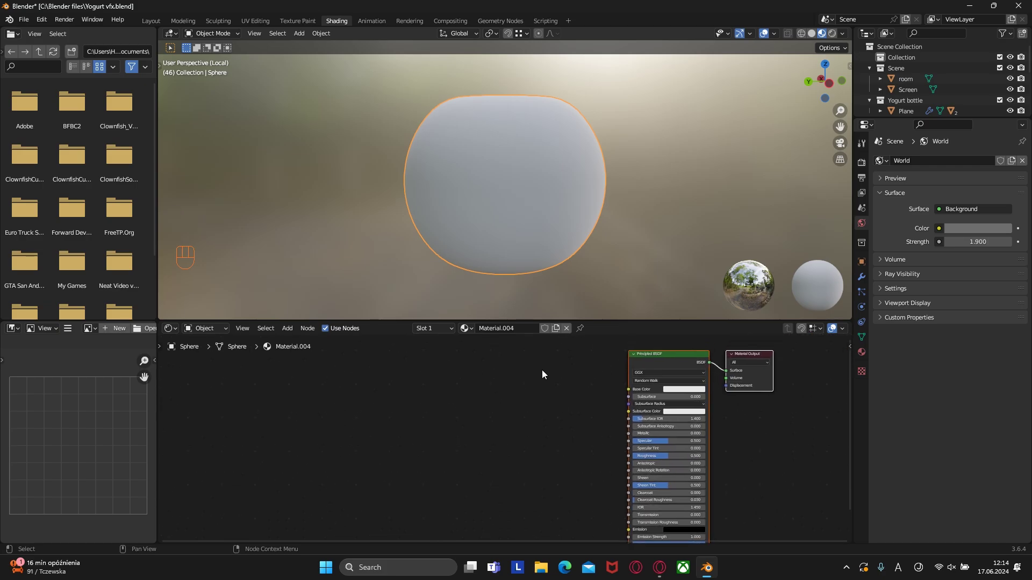
key(shift+a)
click(542, 371)
key(Escape)
click(669, 357)
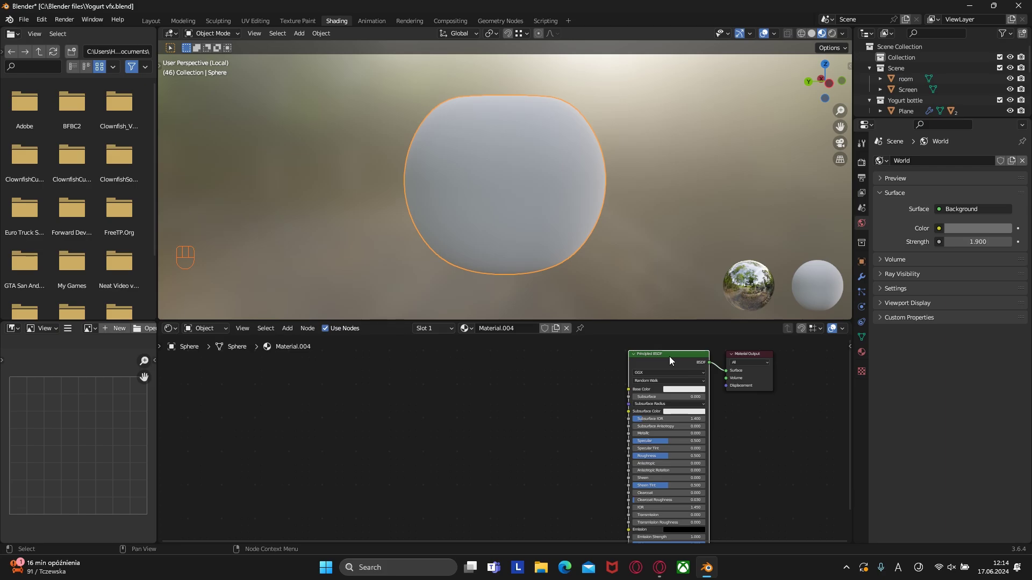
key(shift)
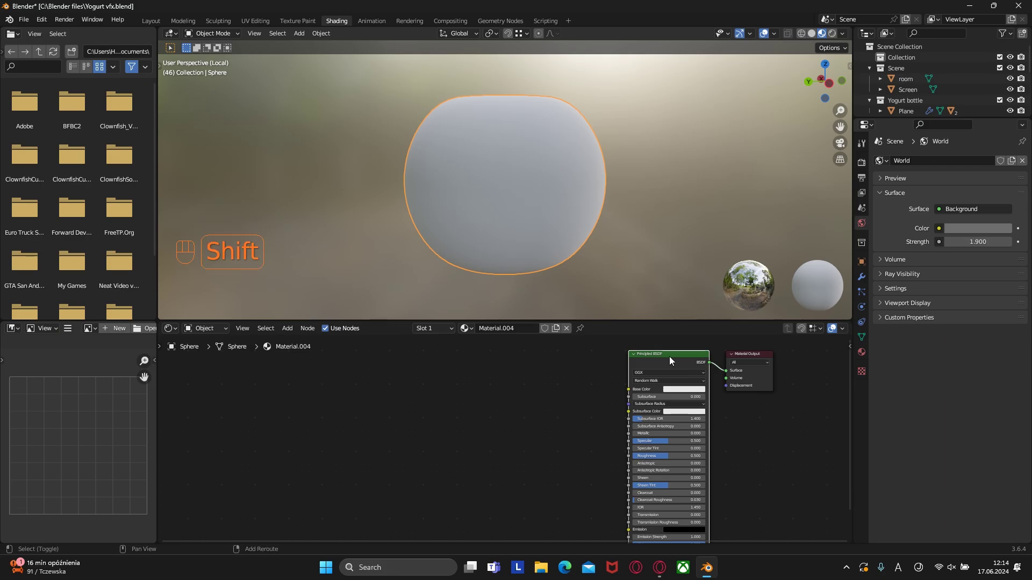
key(ctrl+shift+t)
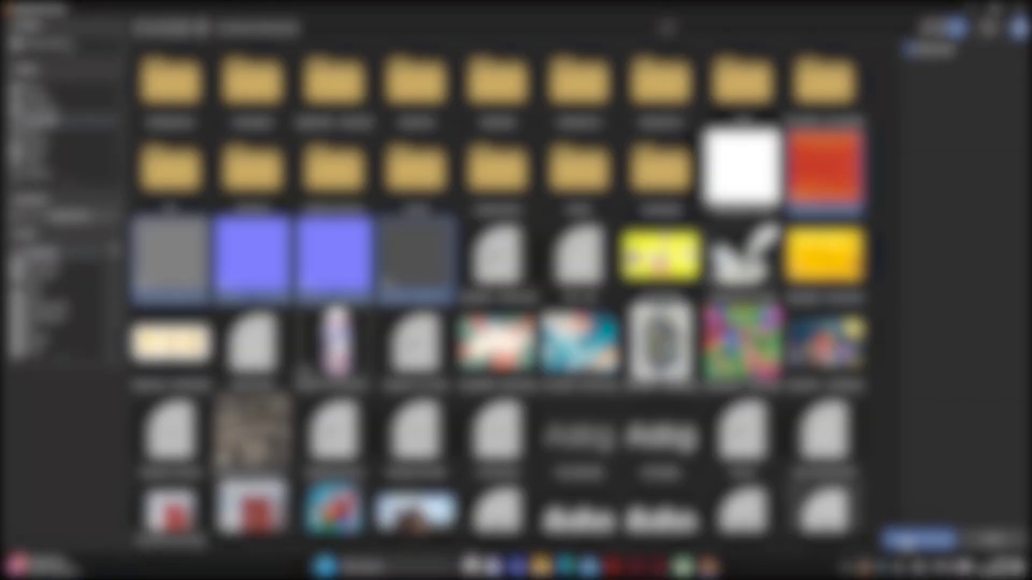
click(888, 532)
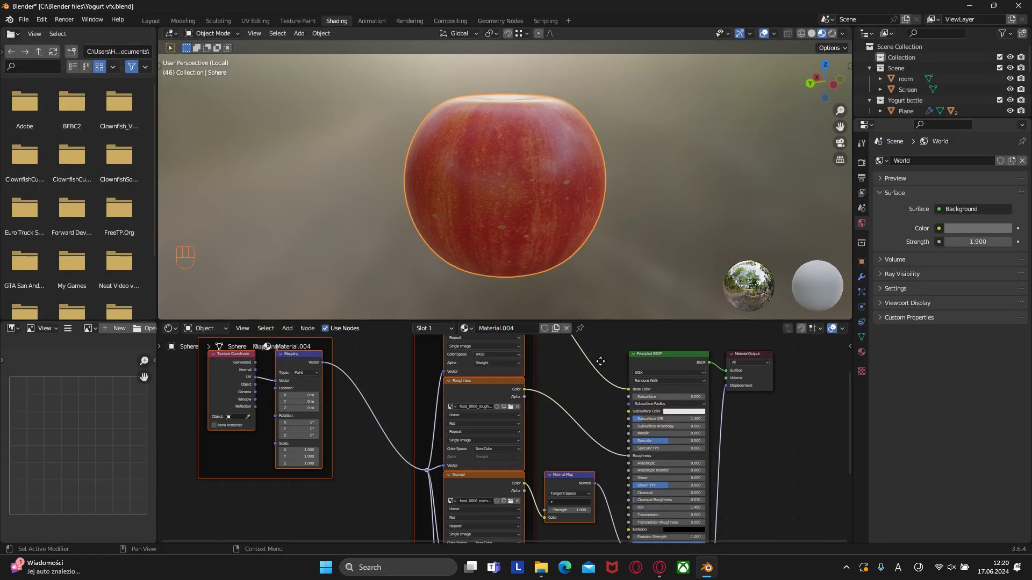
Set the apple texture's Mapping node Scale to 1.5 on all axes
middle_drag(605, 383, 629, 290)
middle_drag(553, 167, 578, 164)
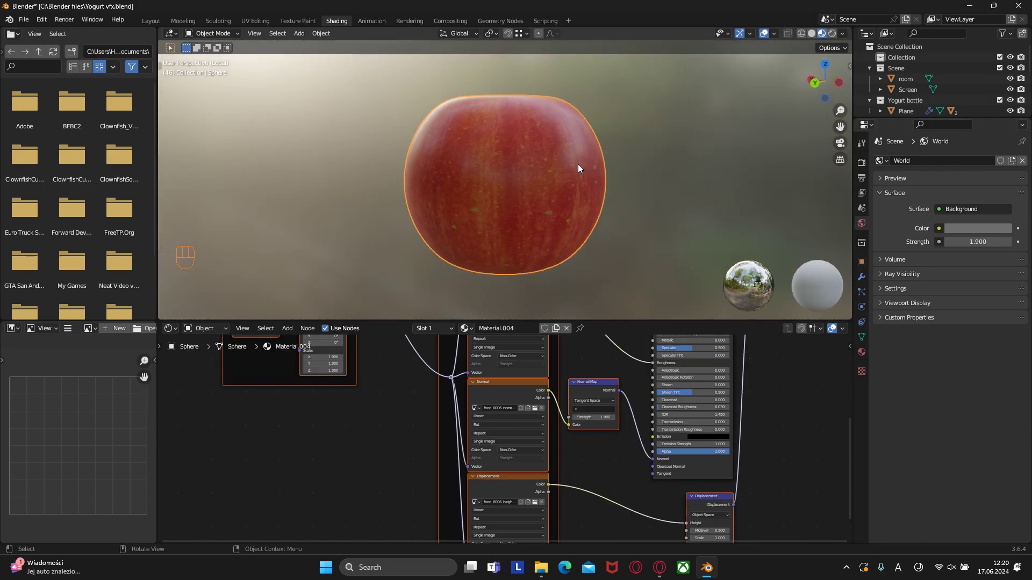
scroll(539, 212, down, 1)
middle_drag(362, 407, 570, 513)
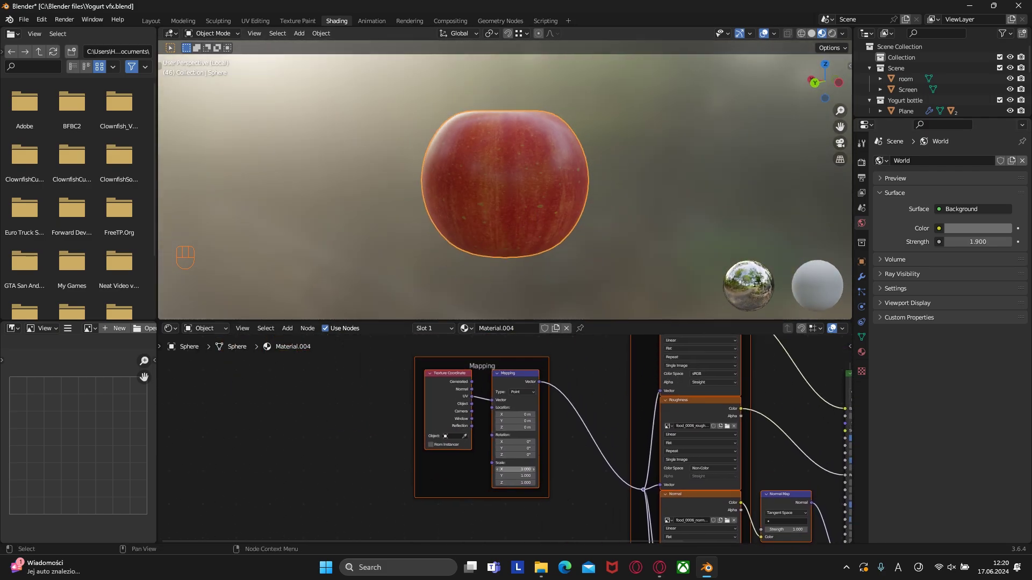
click(518, 468)
key(Return)
Zoom in on the apple from above and select its stem
middle_drag(493, 279, 530, 257)
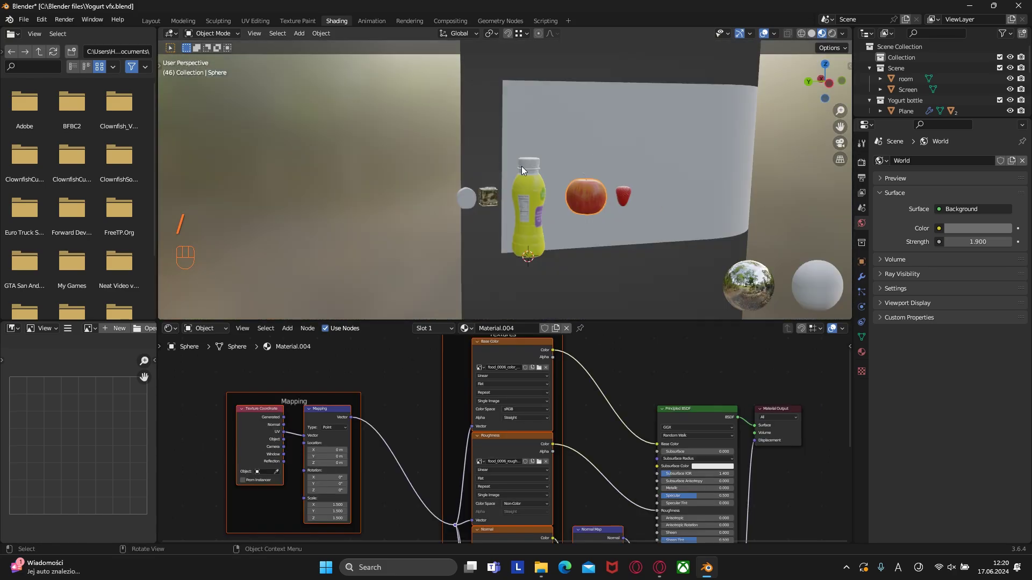
middle_drag(521, 166, 547, 198)
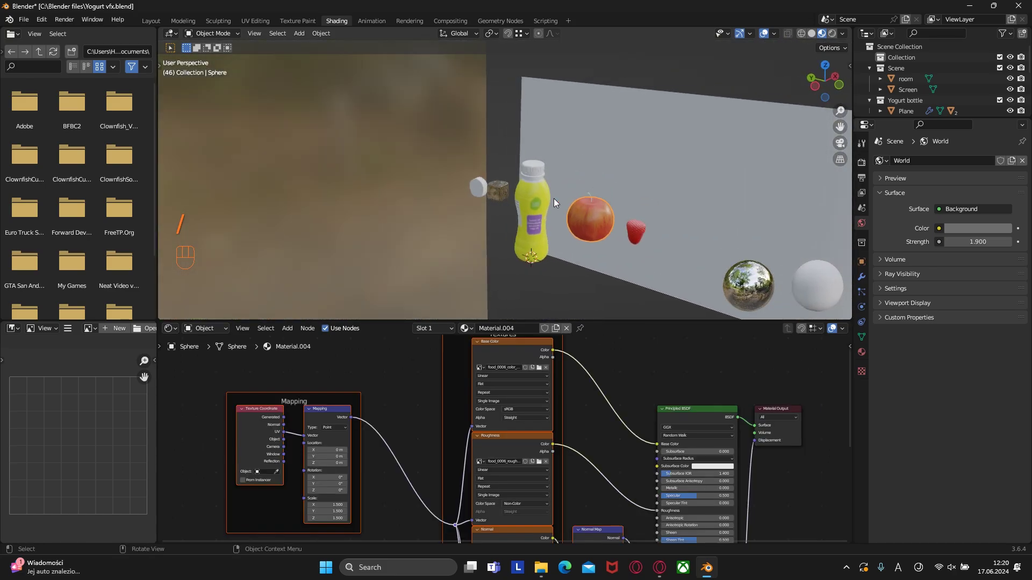
scroll(547, 198, up, 5)
shift+middle_drag(681, 205, 466, 168)
scroll(465, 172, up, 3)
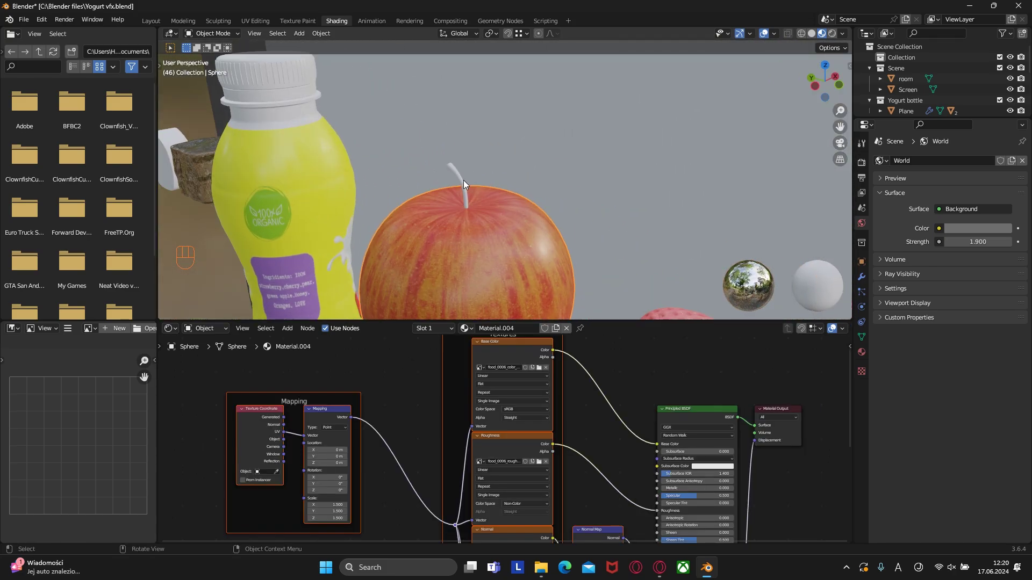
click(463, 179)
Create a new material for the apple stem with a dark brown base colour
click(531, 328)
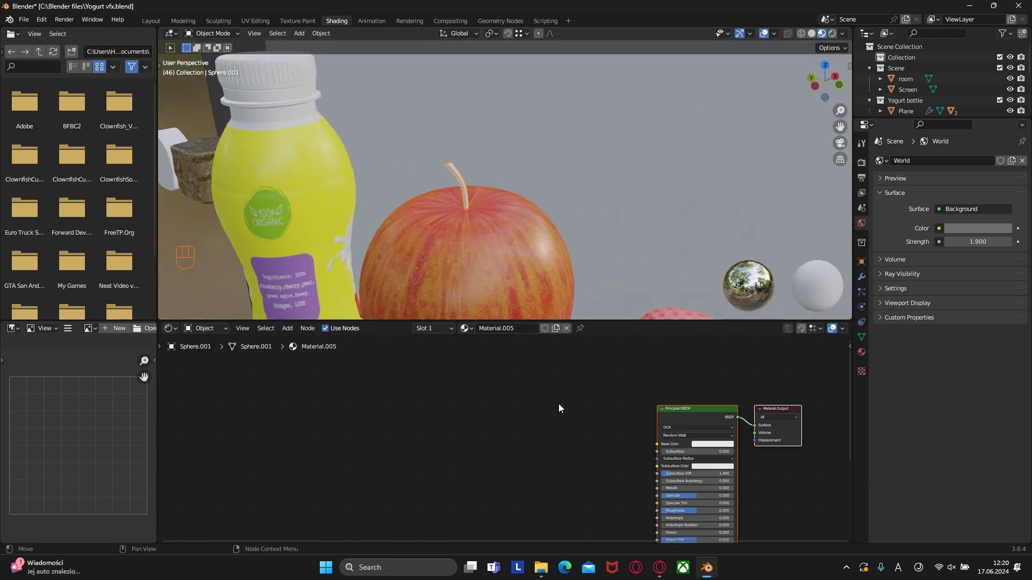
click(705, 445)
drag(723, 380, 713, 397)
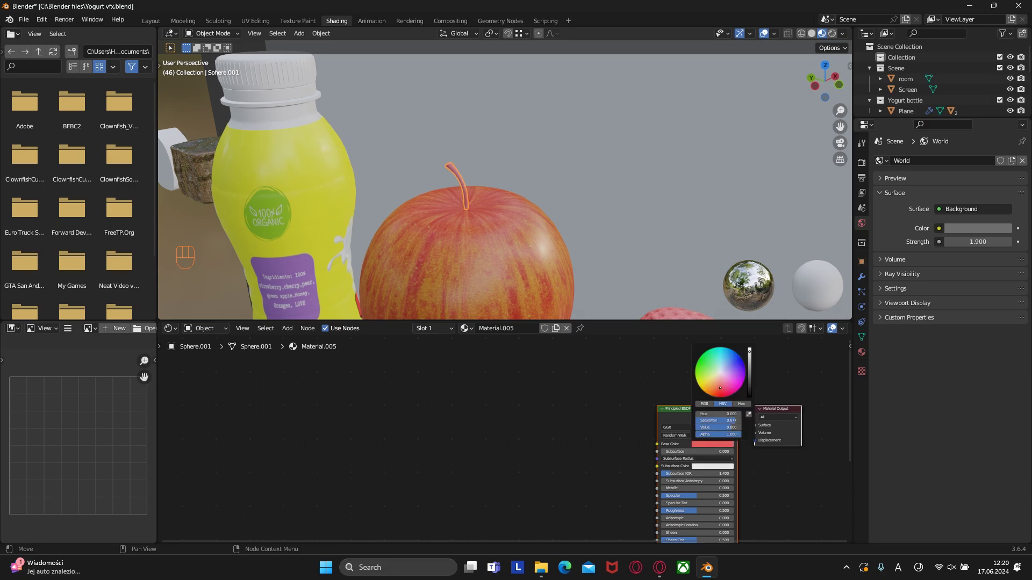
drag(749, 356, 749, 374)
middle_drag(472, 189, 550, 171)
scroll(537, 203, up, 4)
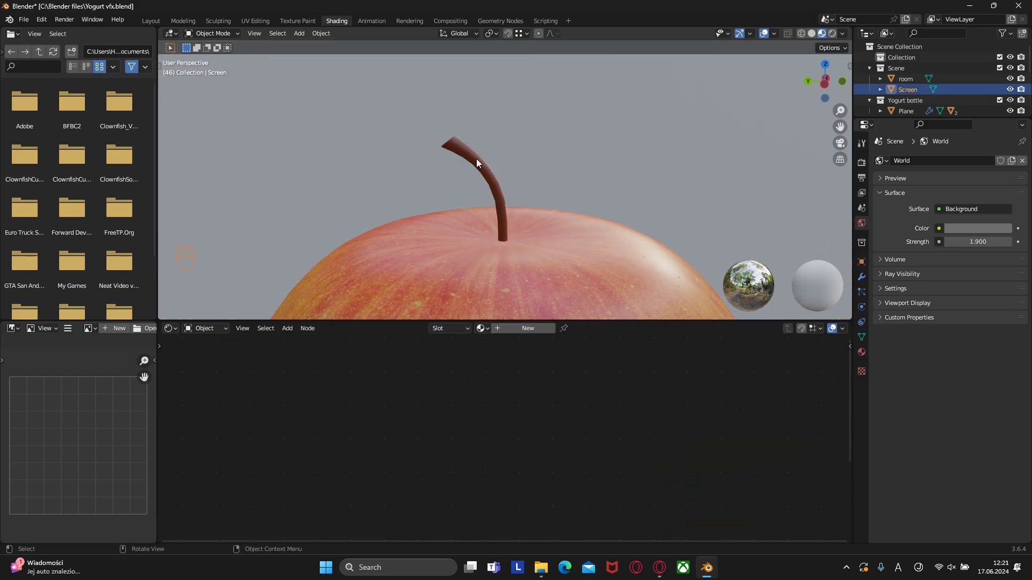
shift+scroll(619, 445, down, 8)
Add a Bump node and connect its output to the shader's Normal input
key(shift+a)
click(607, 412)
text(bump)
key(Return)
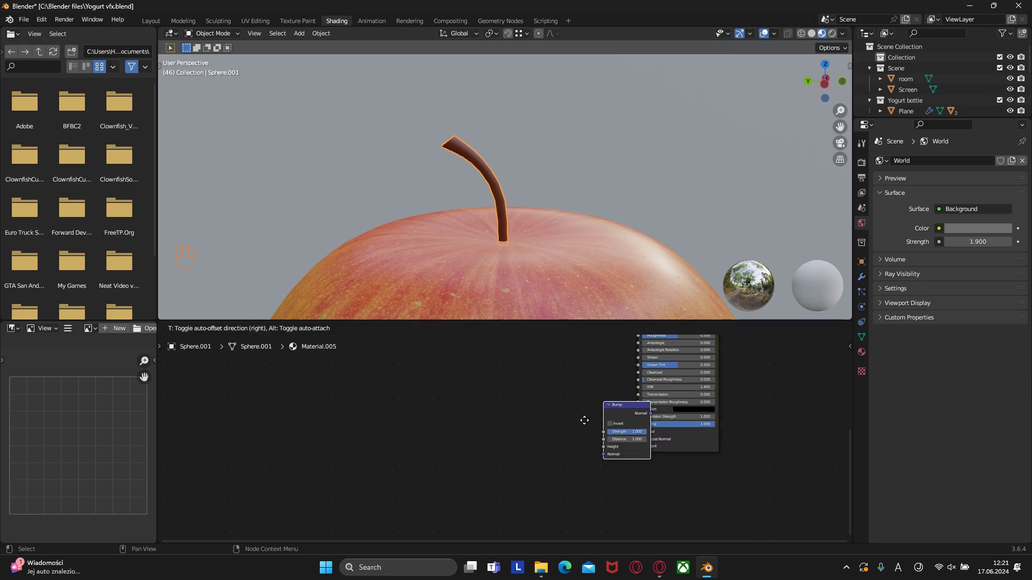
click(569, 418)
drag(596, 398, 639, 433)
Add a Noise Texture node feeding its Color into the Bump Height
key(shift+a)
text(noise)
key(Return)
click(486, 415)
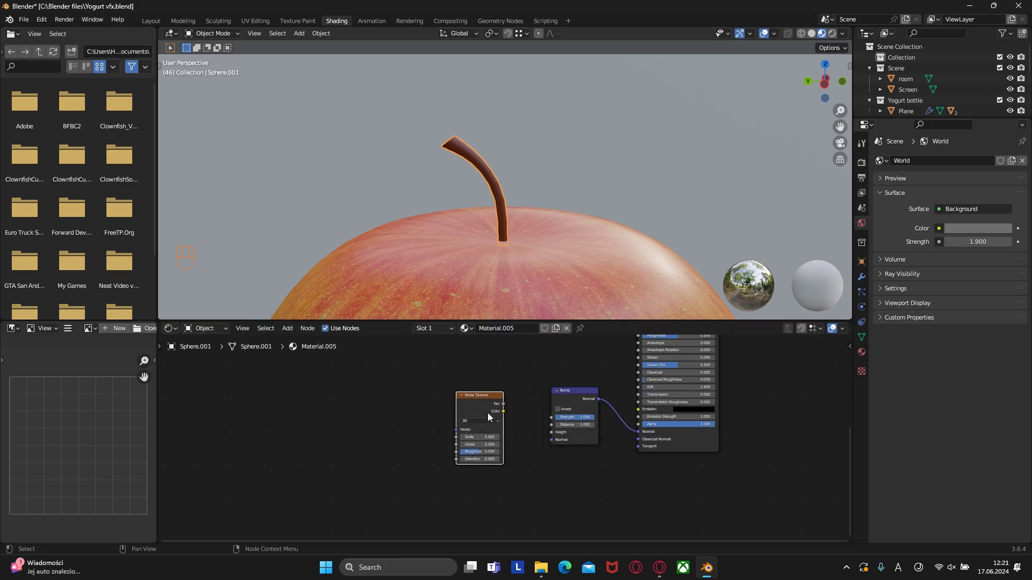
drag(503, 411, 559, 417)
scroll(509, 259, up, 5)
scroll(508, 256, down, 5)
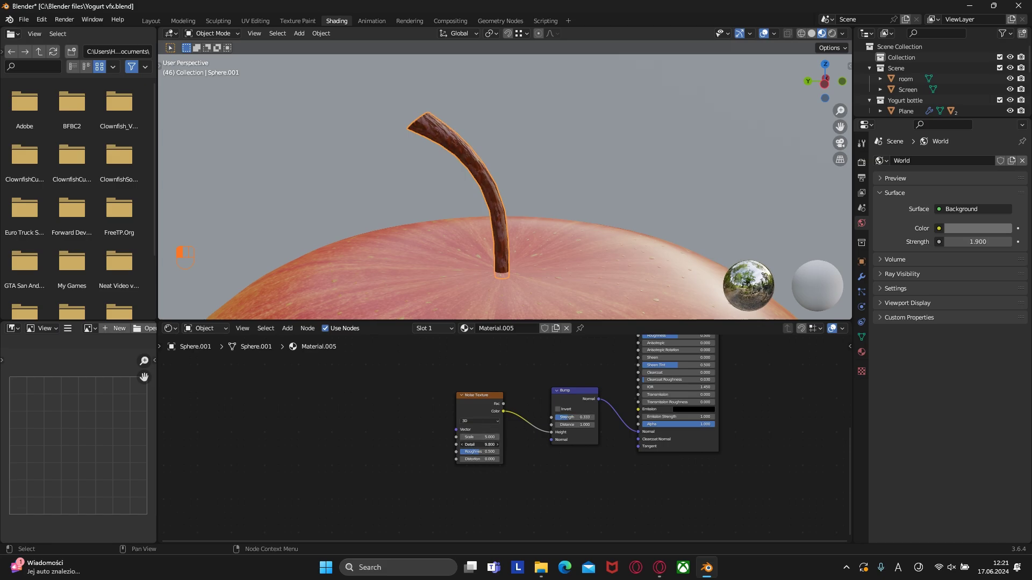
Lower the noise Detail and Scale, and reduce the bump Strength to zero
drag(495, 445, 446, 438)
drag(587, 420, 562, 419)
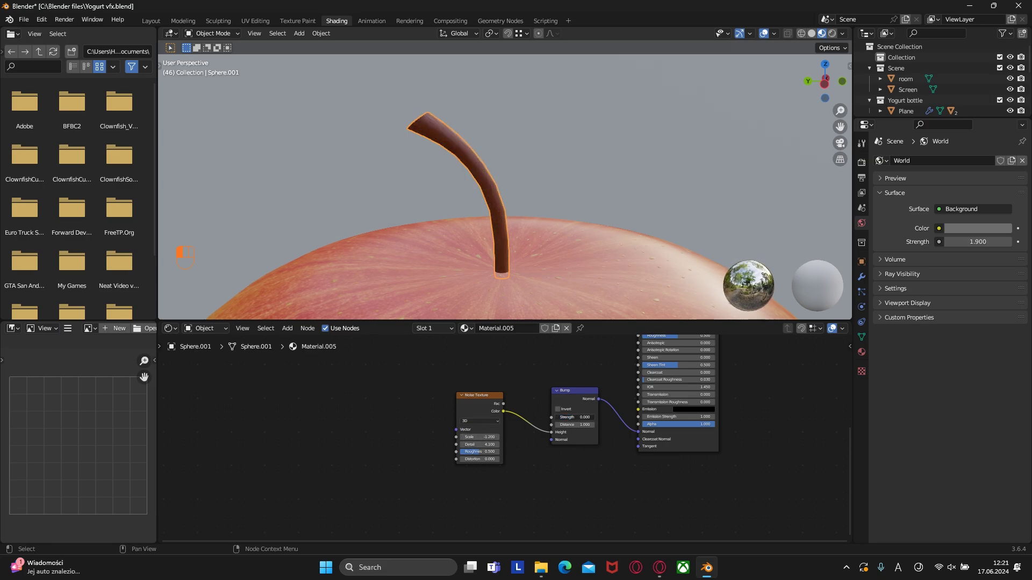
scroll(463, 252, down, 3)
middle_drag(457, 166, 423, 205)
scroll(418, 204, down, 3)
shift+middle_drag(424, 251, 438, 178)
ctrl+middle_drag(430, 211, 434, 179)
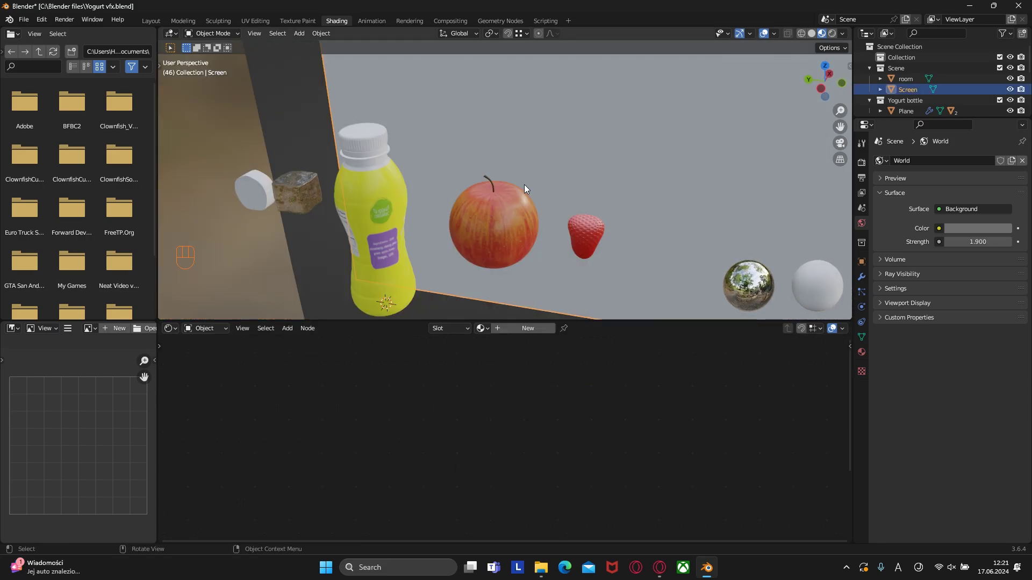
ctrl+middle_drag(519, 186, 550, 159)
Save the file and isolate the white disc in local view
key(ctrl+s)
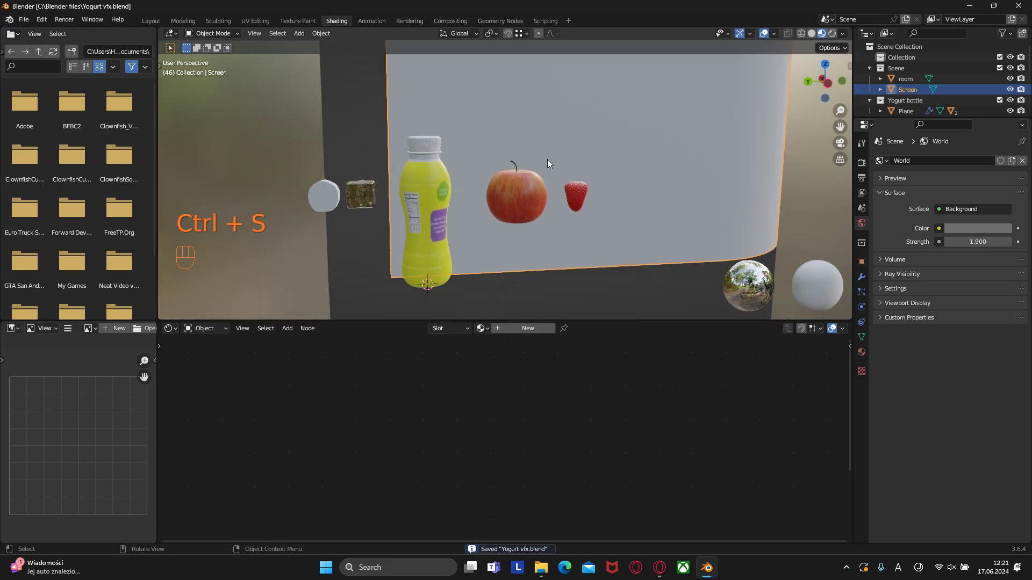
click(322, 196)
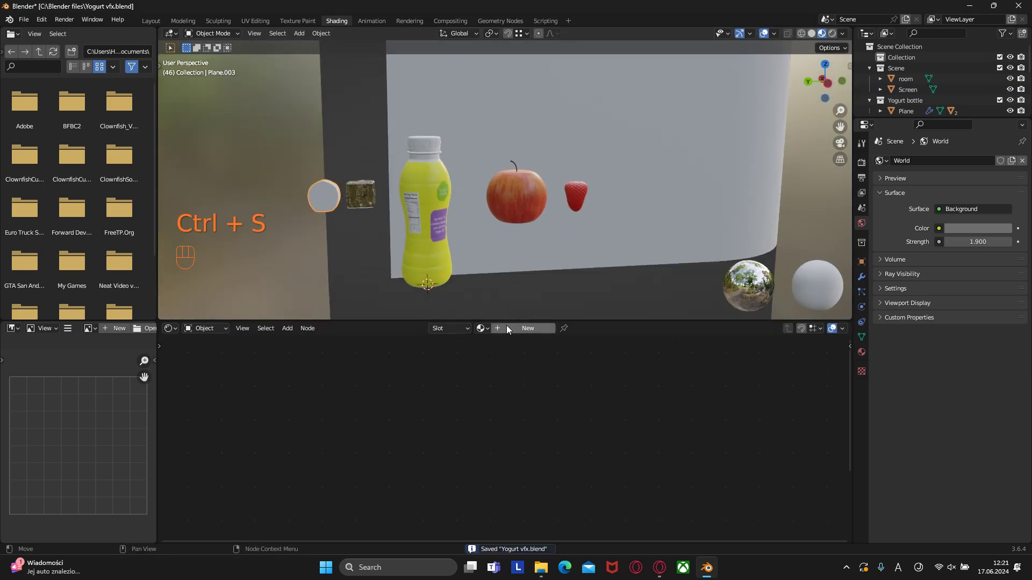
key(KP_Divide)
Give the disc a new material using the banana-slice image from Downloads as base colour
click(522, 328)
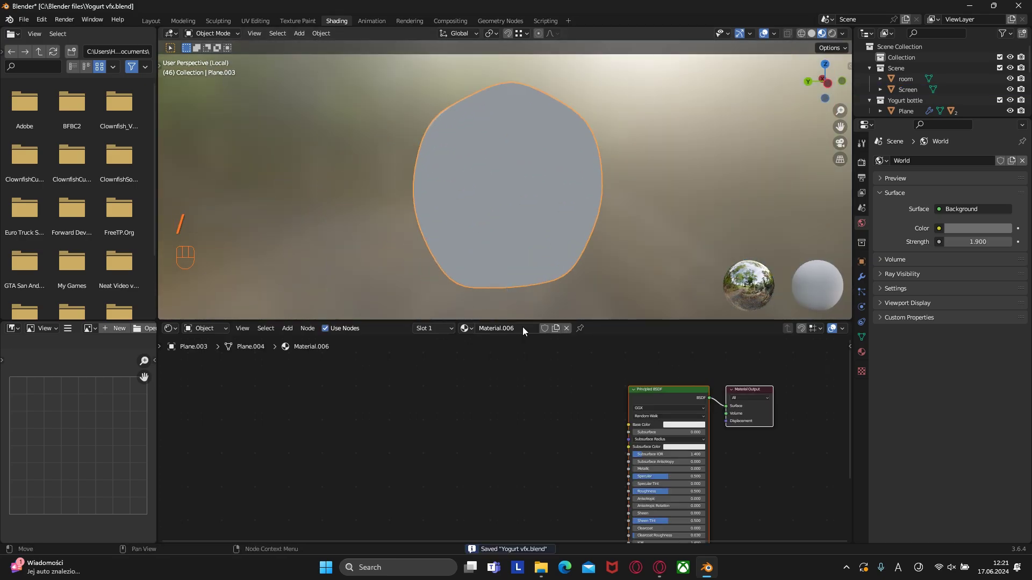
click(653, 395)
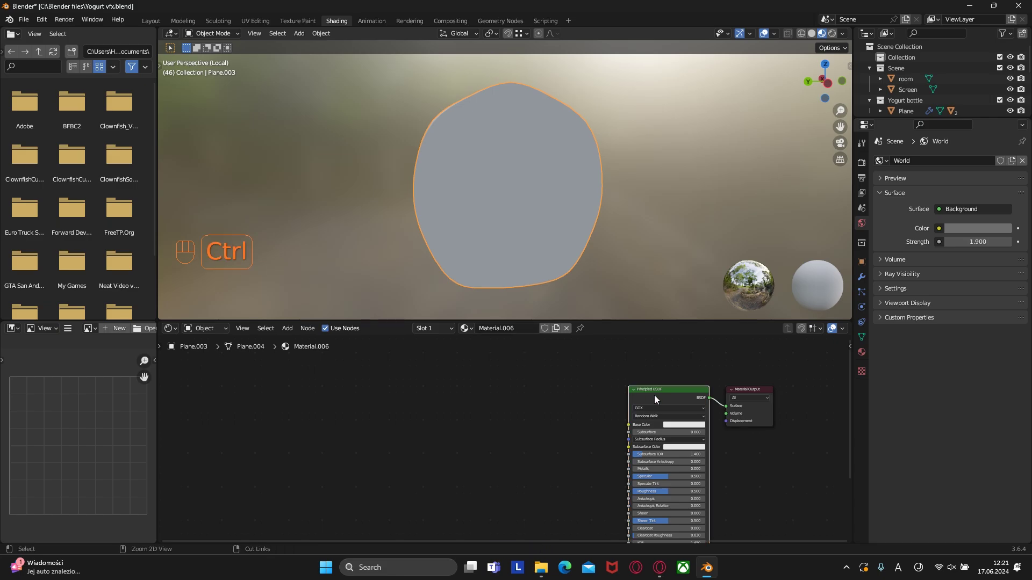
key(ctrl+t)
click(595, 428)
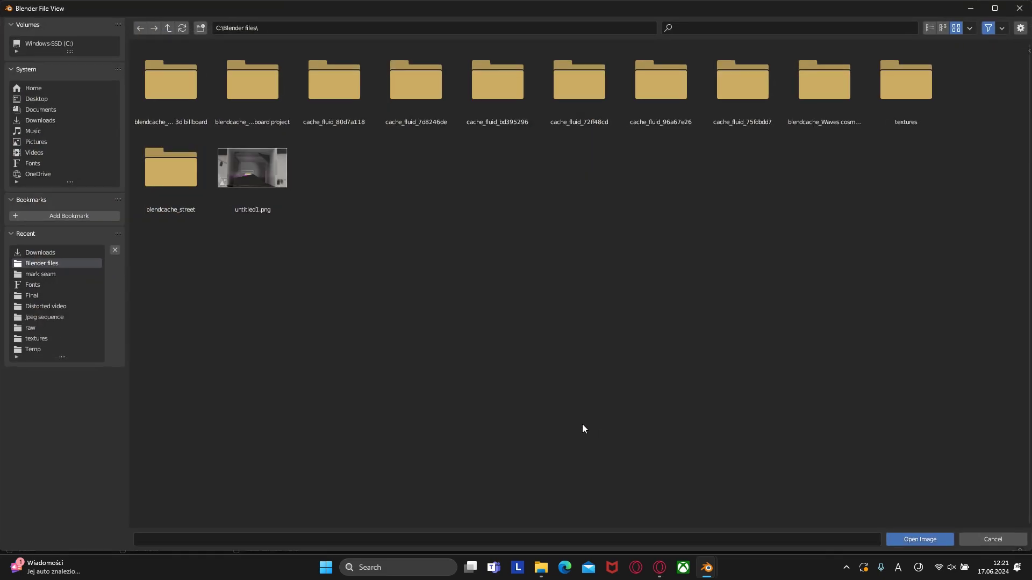
click(34, 250)
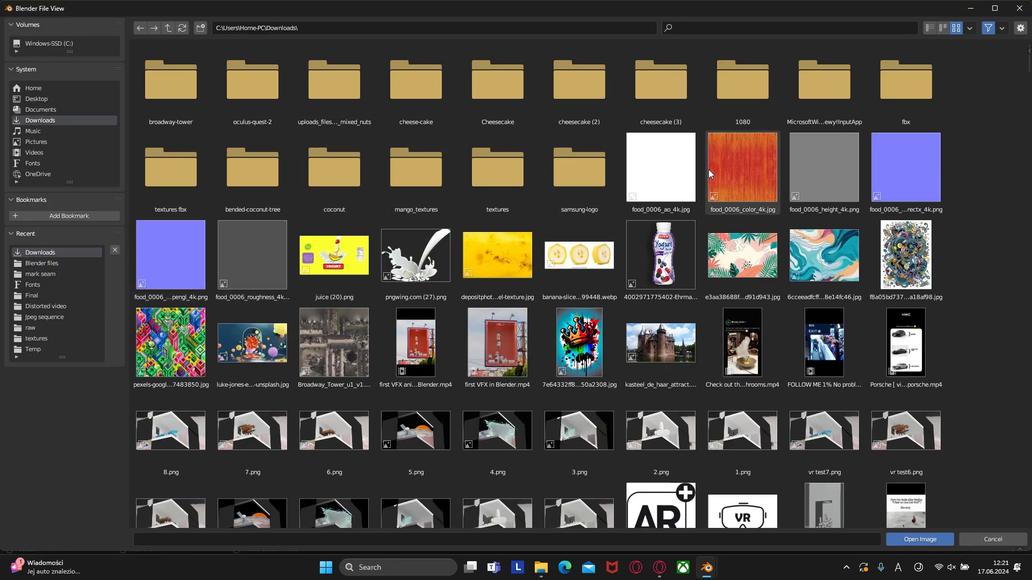
double_click(588, 248)
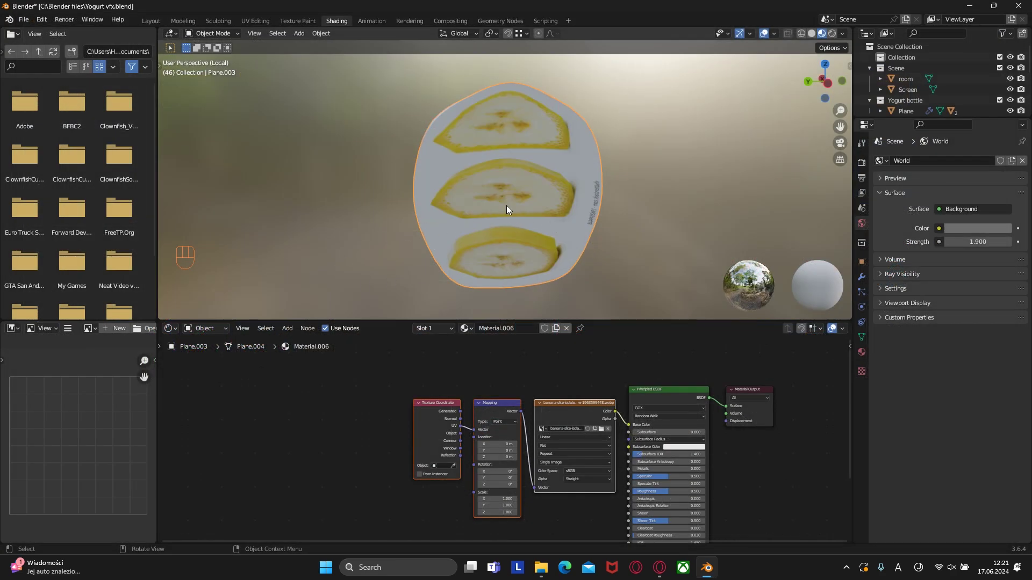
middle_drag(527, 257, 505, 237)
In edge mode, mark the disc's front rim edge loop as a UV seam
key(Tab)
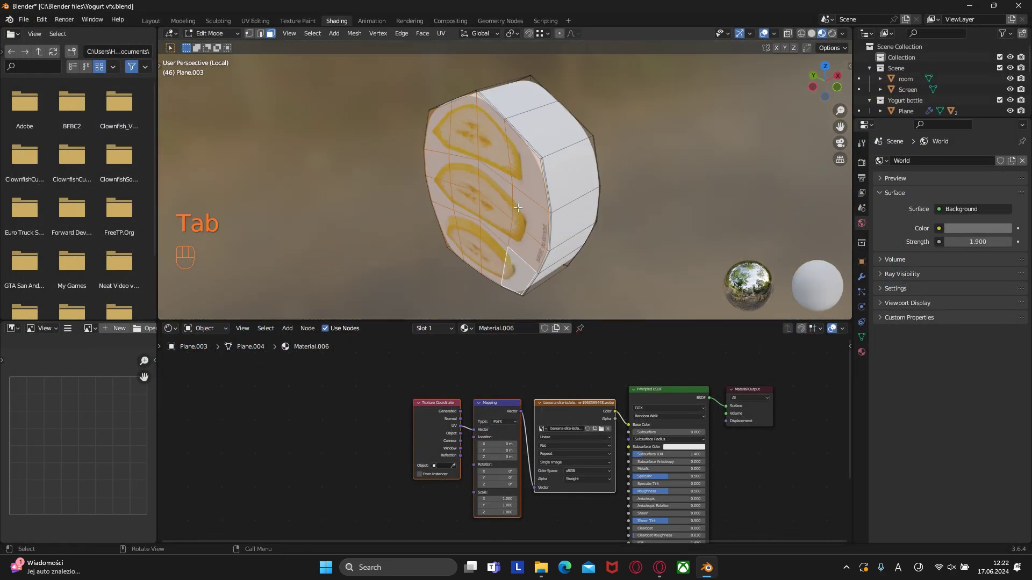
scroll(511, 215, up, 4)
key(2)
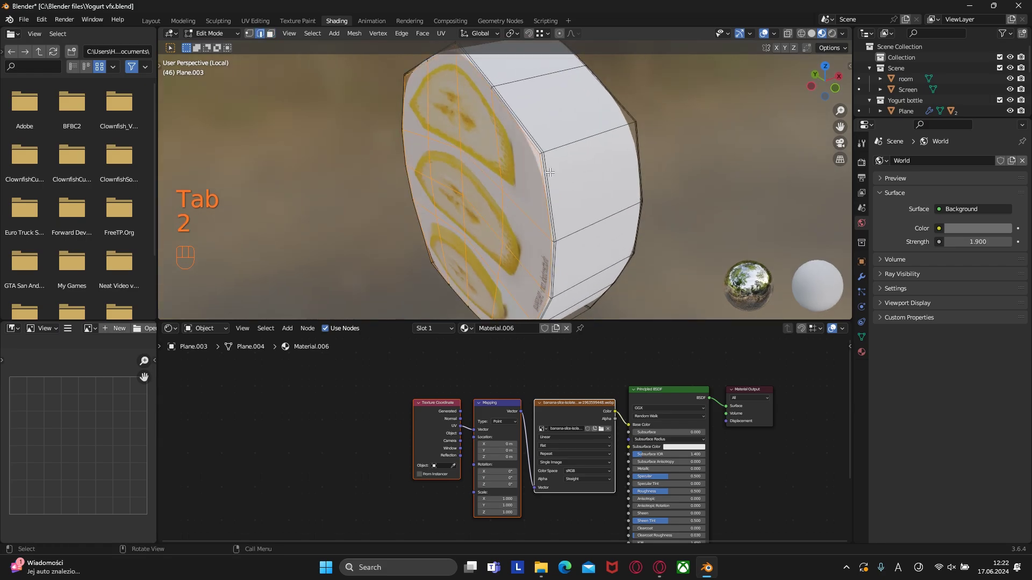
middle_drag(550, 167, 501, 182)
alt+shift+click(506, 181)
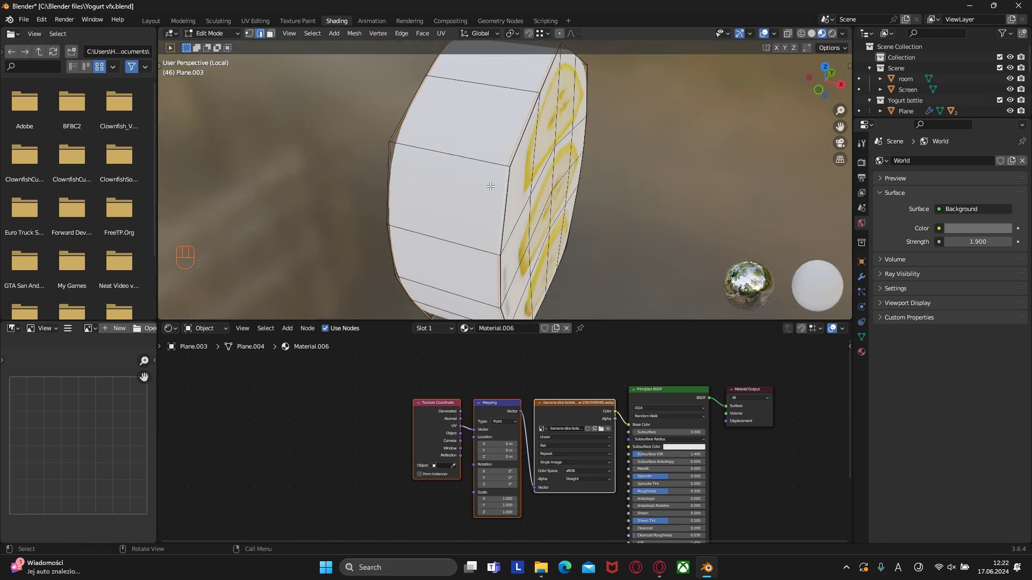
right_click(489, 186)
click(446, 391)
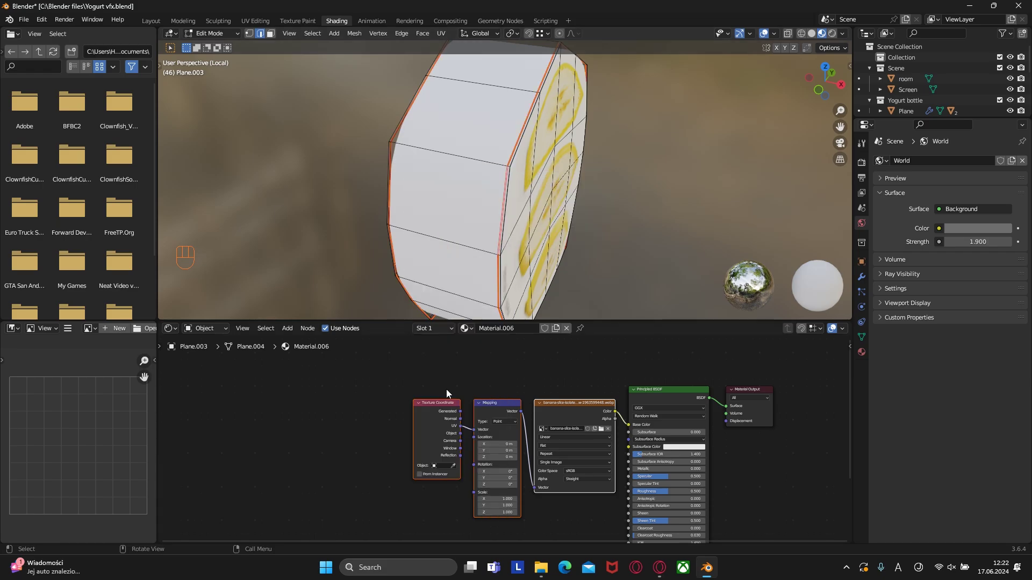
Mark the middle vertical side edge as a seam and return to Object Mode
middle_drag(510, 249, 414, 266)
middle_drag(477, 245, 516, 73)
click(505, 163)
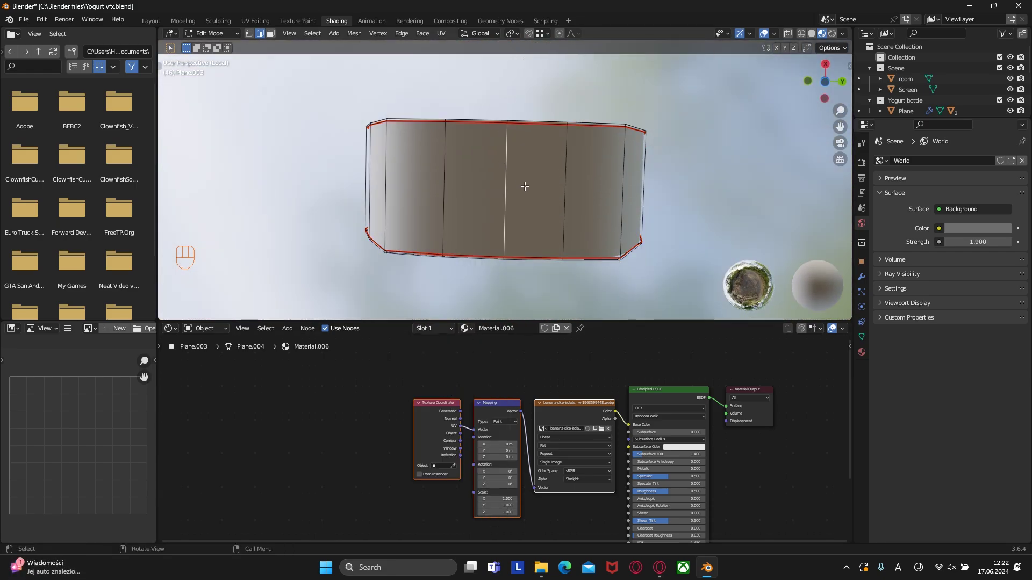
right_click(525, 188)
click(498, 223)
key(Tab)
middle_drag(516, 160, 549, 232)
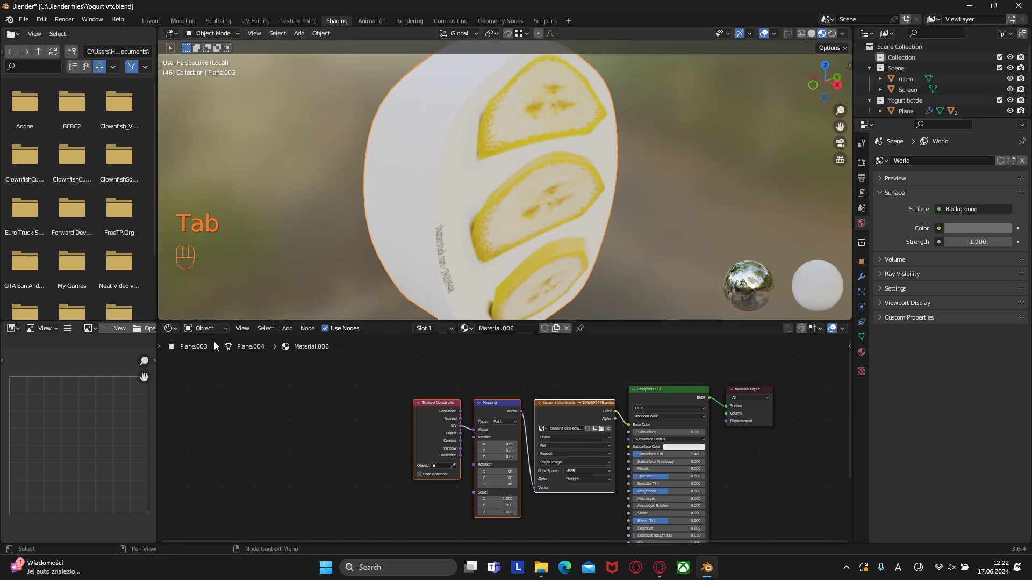
click(170, 329)
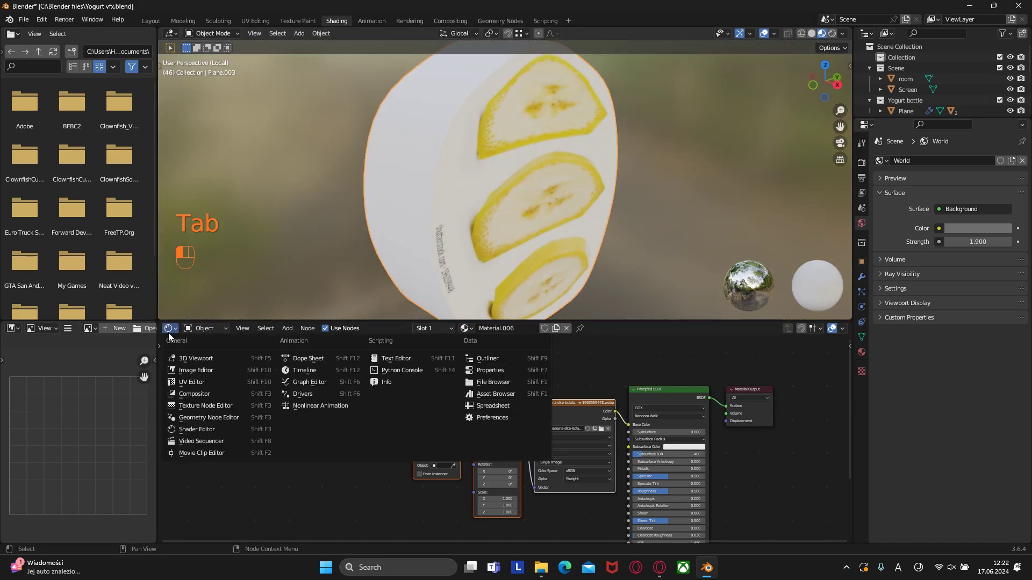
Switch the lower panel to a UV Editor and unwrap the disc's cap face
click(188, 383)
key(Tab)
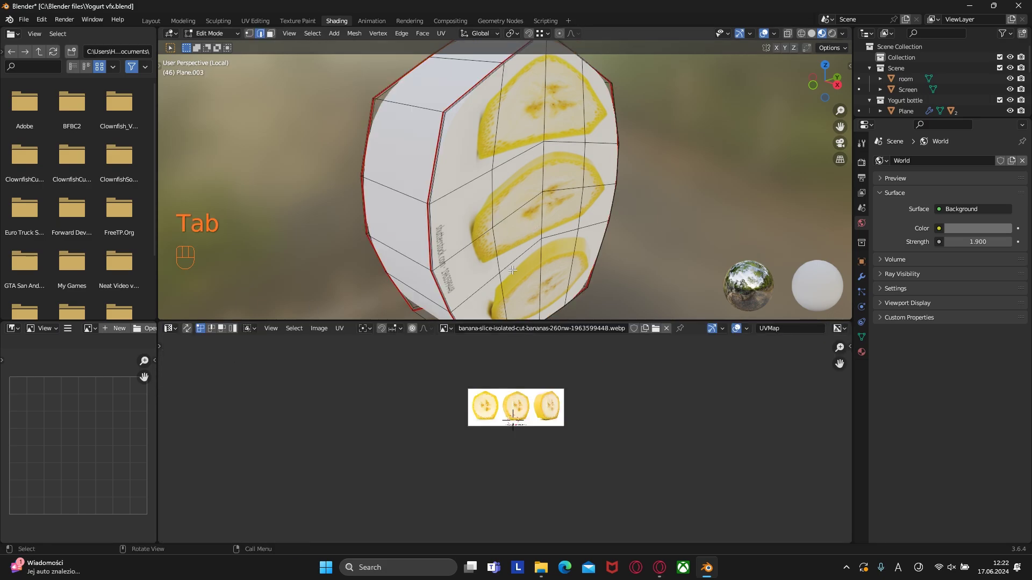
key(3)
click(507, 183)
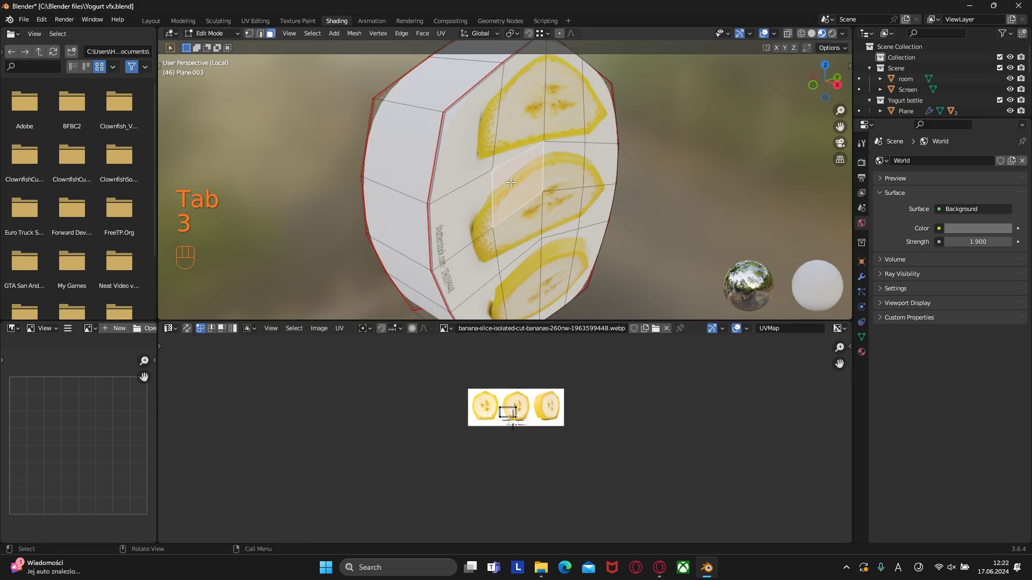
key(l)
alt+middle_drag(616, 251, 443, 284)
key(u)
key(Escape)
key(u)
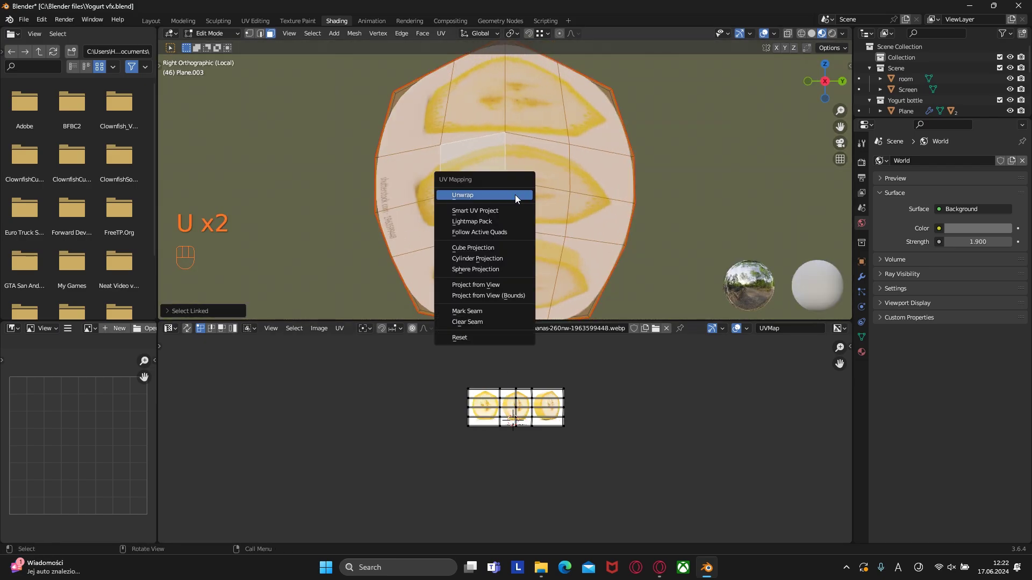
click(515, 194)
Rotate and shrink the UV island down toward the first banana slice photo
scroll(507, 435, up, 5)
shift+middle_drag(474, 356, 501, 450)
key(a)
key(r)
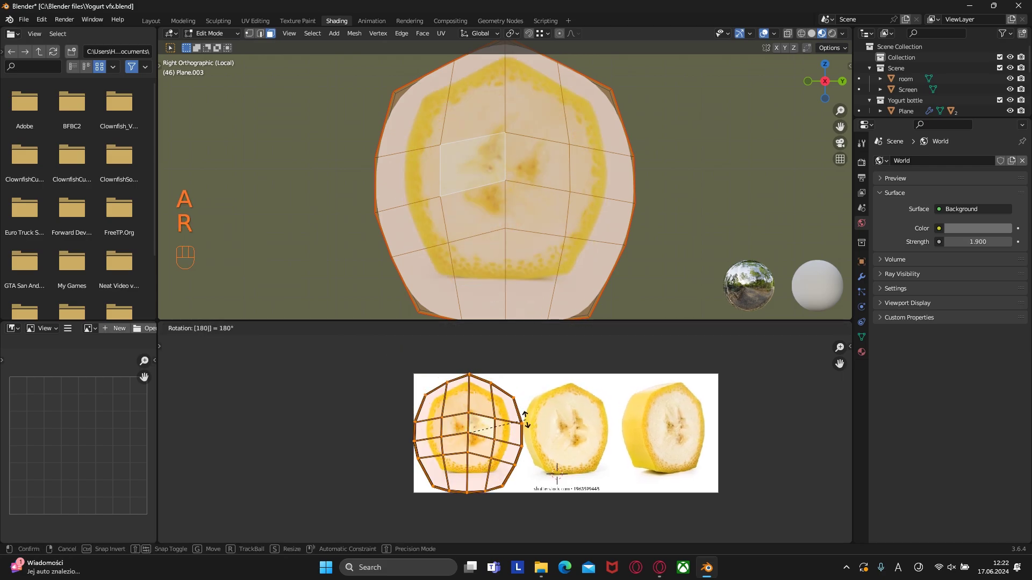
click(525, 420)
key(s)
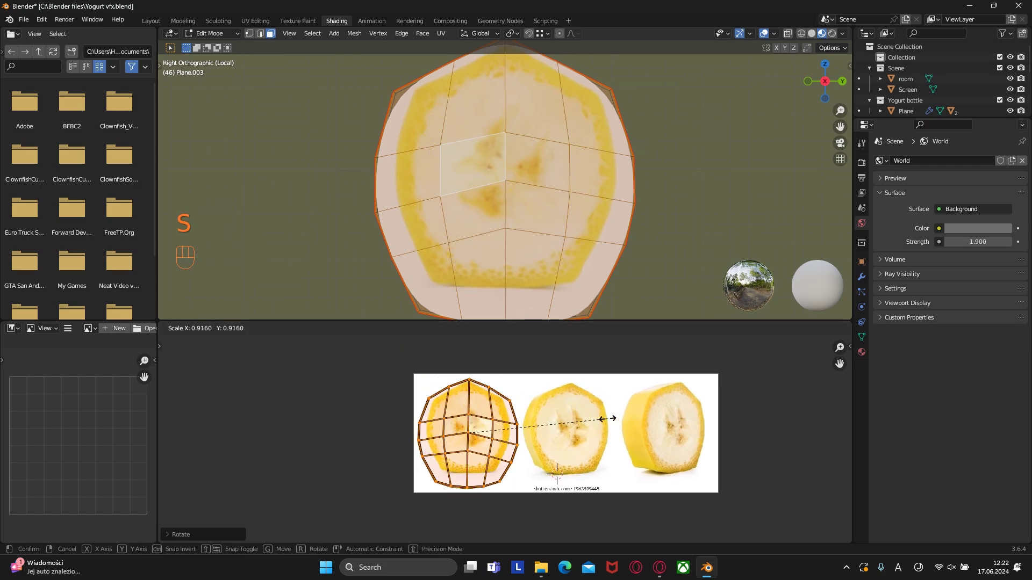
click(572, 448)
scroll(573, 448, up, 3)
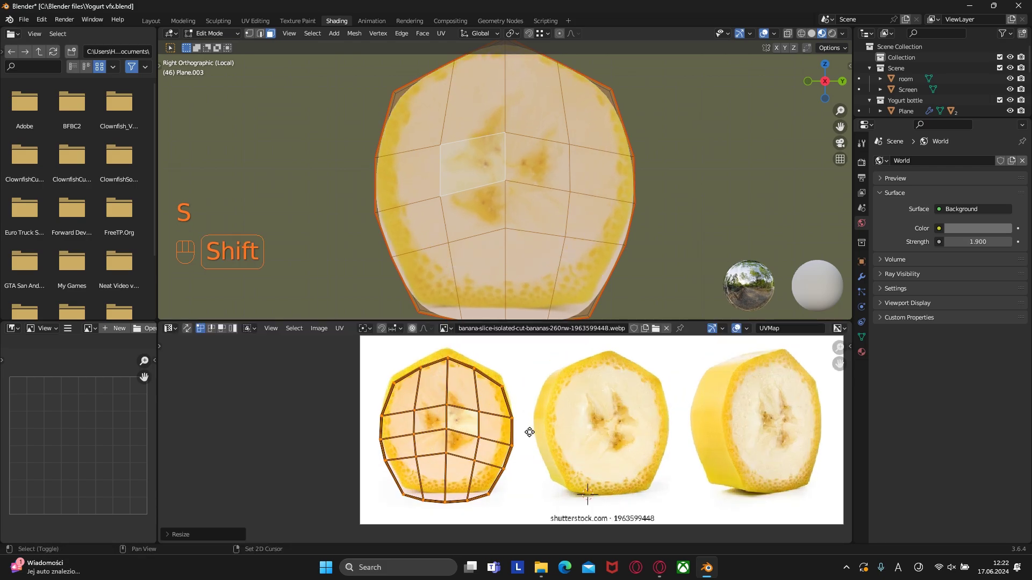
key(g)
key(s)
shift+click(644, 461)
Position and slightly enlarge the UV island over the first banana slice
shift+middle_drag(644, 461, 664, 409)
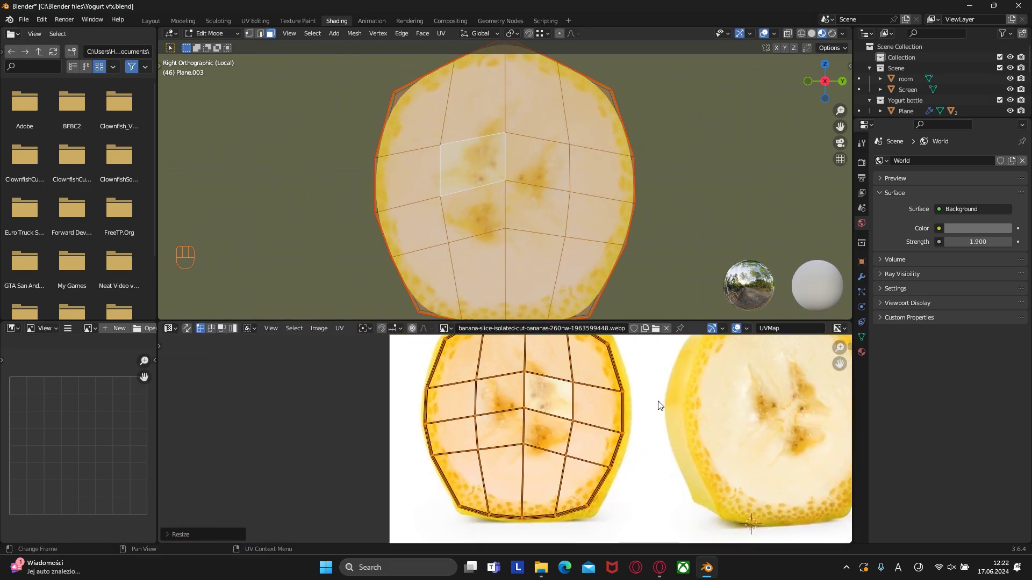
key(g)
click(614, 431)
key(s)
shift+click(669, 440)
key(f)
key(g)
shift+click(719, 431)
key(g)
shift+click(666, 410)
shift+middle_drag(666, 408, 657, 483)
Move the island's upper-left and bottom UV points onto the slice outline
drag(412, 385, 492, 404)
key(g)
key(g)
click(450, 421)
middle_drag(532, 538, 500, 349)
scroll(500, 349, up, 3)
key(g)
click(490, 454)
drag(459, 436, 559, 450)
Align the right-edge and upper-right UV points with the slice outline
key(g)
click(625, 433)
shift+middle_drag(557, 370, 399, 524)
drag(502, 406, 555, 438)
key(g)
click(586, 437)
drag(505, 411, 550, 433)
key(g)
click(551, 431)
shift+middle_drag(493, 374, 686, 437)
drag(666, 352, 708, 385)
Fit the top outline point to the slice and leave Edit Mode
key(g)
click(709, 387)
shift+middle_drag(613, 354, 563, 429)
drag(532, 384, 593, 413)
key(g)
click(591, 424)
scroll(451, 368, down, 3)
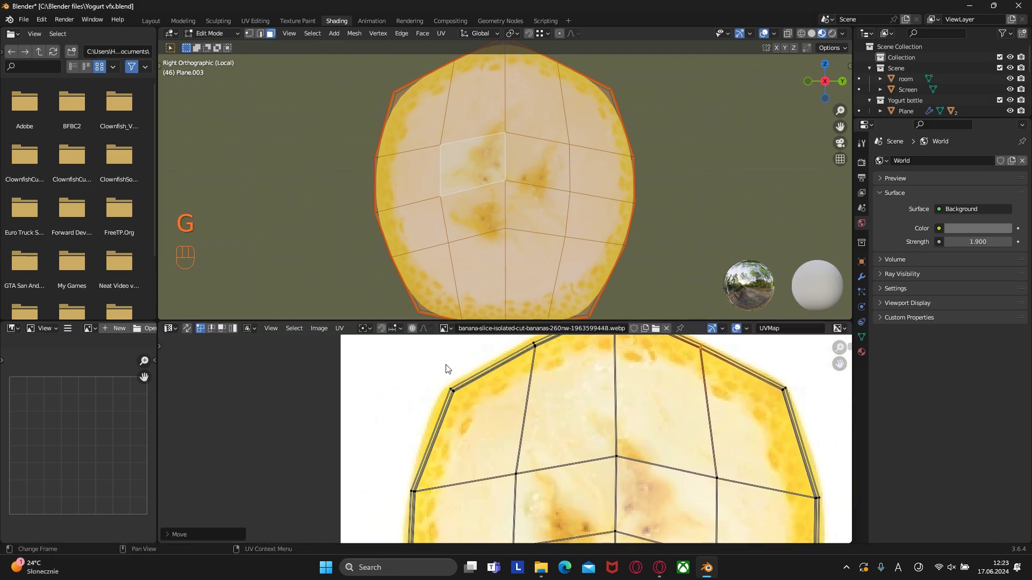
scroll(482, 403, down, 3)
key(Tab)
middle_drag(520, 219, 492, 212)
Unwrap the slice's other cap face and rotate its UVs 180°
key(Tab)
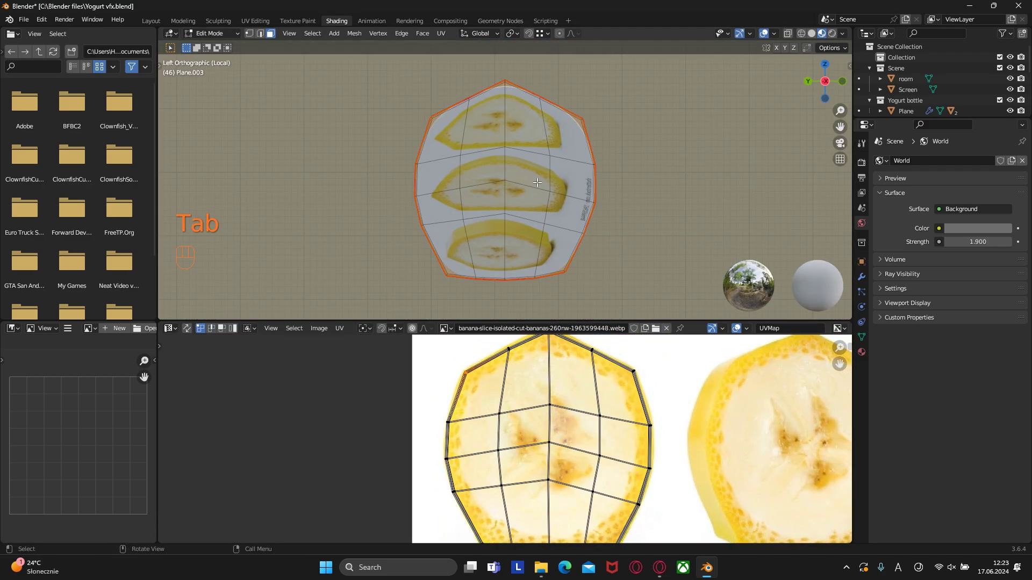
key(l)
key(u)
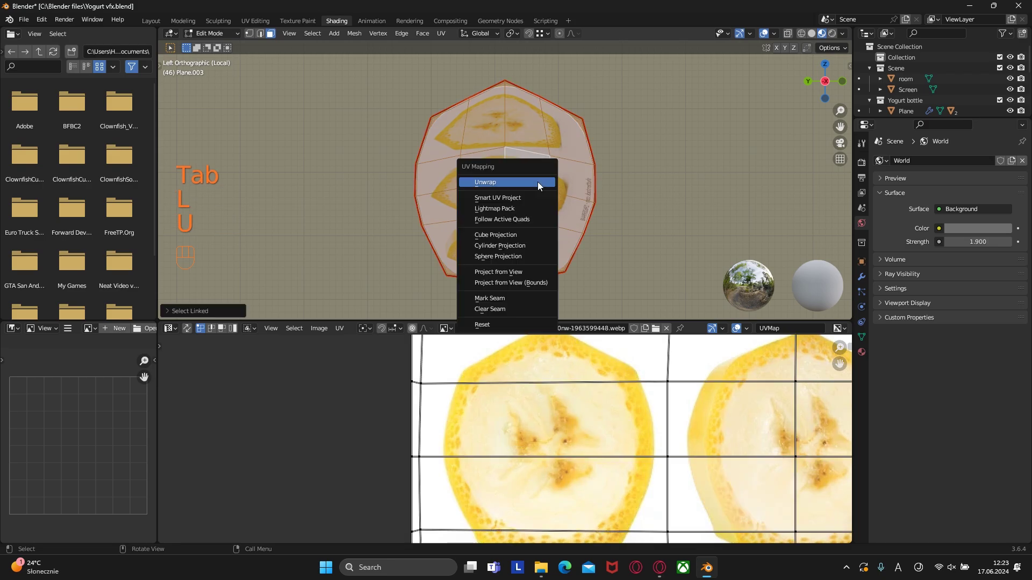
click(538, 183)
scroll(544, 419, down, 3)
key(a)
key(r)
key(ctrl+z)
text(r180)
key(Return)
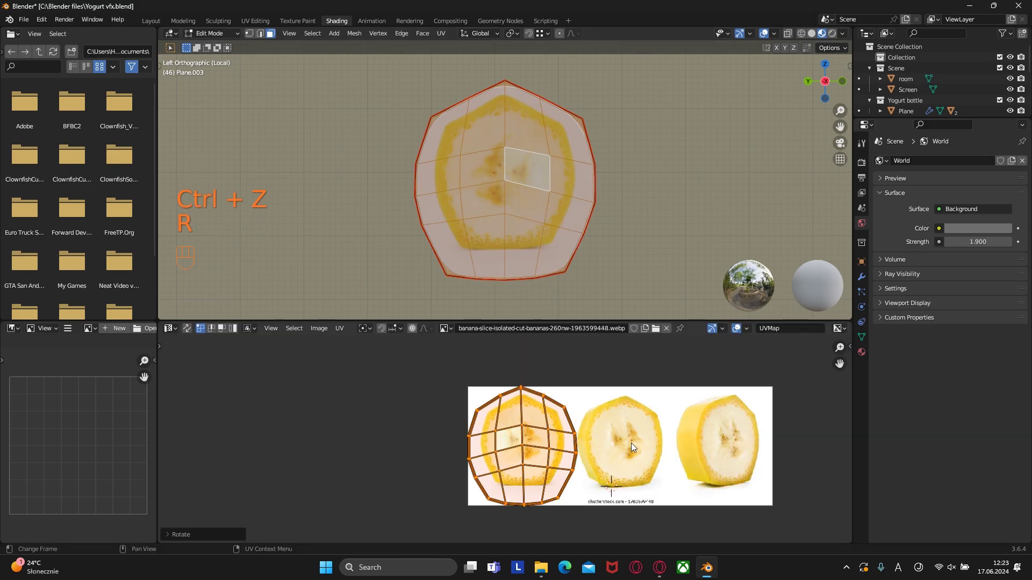
Scale down and nudge the UV island over the first banana slice photo
key(s)
click(557, 423)
scroll(529, 428, up, 5)
key(g)
click(637, 445)
shift+middle_drag(651, 456, 656, 359)
key(s)
click(719, 439)
shift+middle_drag(684, 411, 640, 517)
key(g)
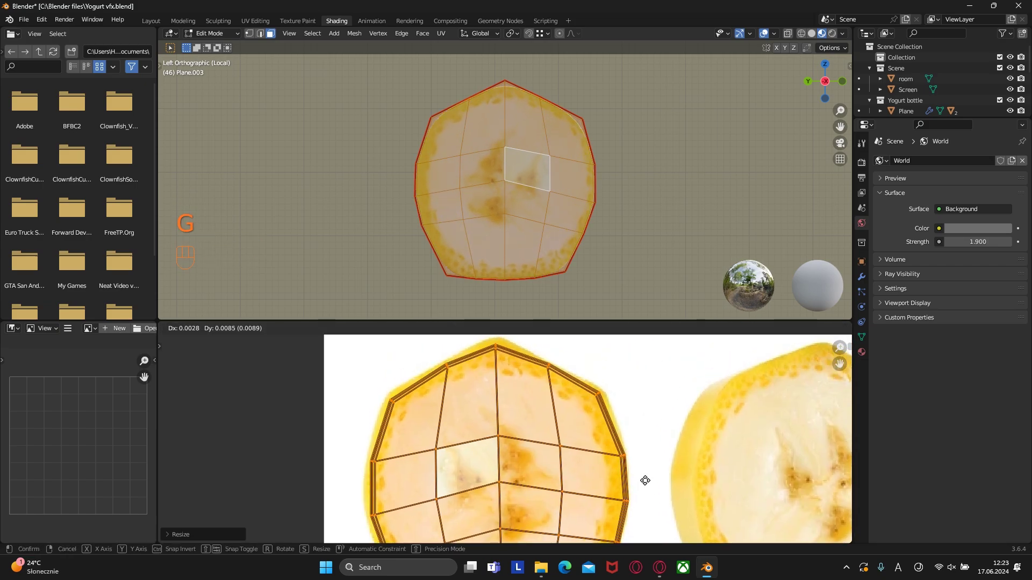
click(644, 479)
middle_drag(632, 479, 620, 379)
Move the bottom-left, bottom-right and bottom UV points onto the slice outline
drag(399, 495, 428, 520)
key(g)
click(490, 511)
drag(560, 493, 592, 516)
key(g)
click(587, 524)
drag(519, 506, 546, 528)
key(g)
click(545, 529)
shift+middle_drag(608, 436, 549, 495)
Fit the right-edge and left-edge UV points onto the slice's yellow rim
drag(541, 398, 559, 508)
key(g)
click(576, 425)
key(g)
click(571, 468)
key(g)
click(558, 507)
drag(293, 456, 344, 526)
key(g)
click(331, 480)
key(g)
click(345, 527)
Move the upper-right UV point onto the outline and return to object mode
middle_drag(453, 378, 445, 430)
drag(461, 362, 486, 382)
key(g)
click(488, 380)
shift+middle_drag(430, 482, 459, 373)
key(Tab)
middle_drag(522, 254, 538, 317)
scroll(558, 395, down, 5)
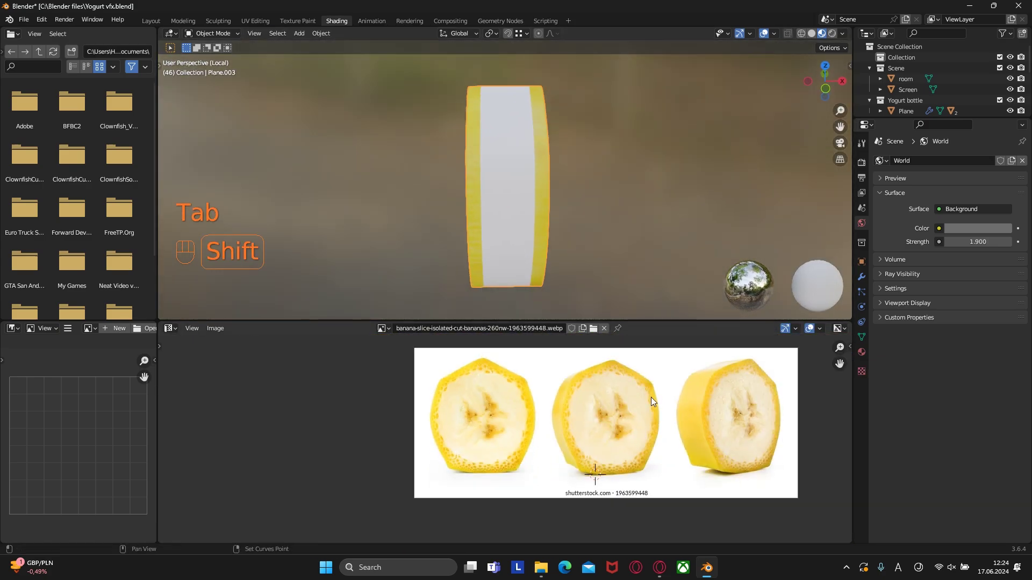
Create a new material, Material.007, in a second material slot on the slice
click(862, 353)
click(1022, 161)
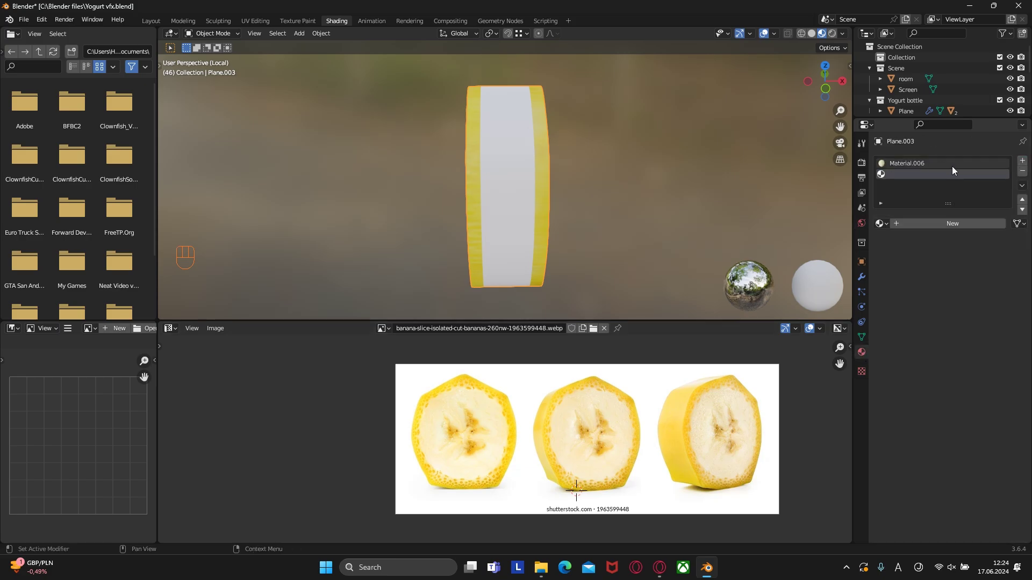
click(938, 223)
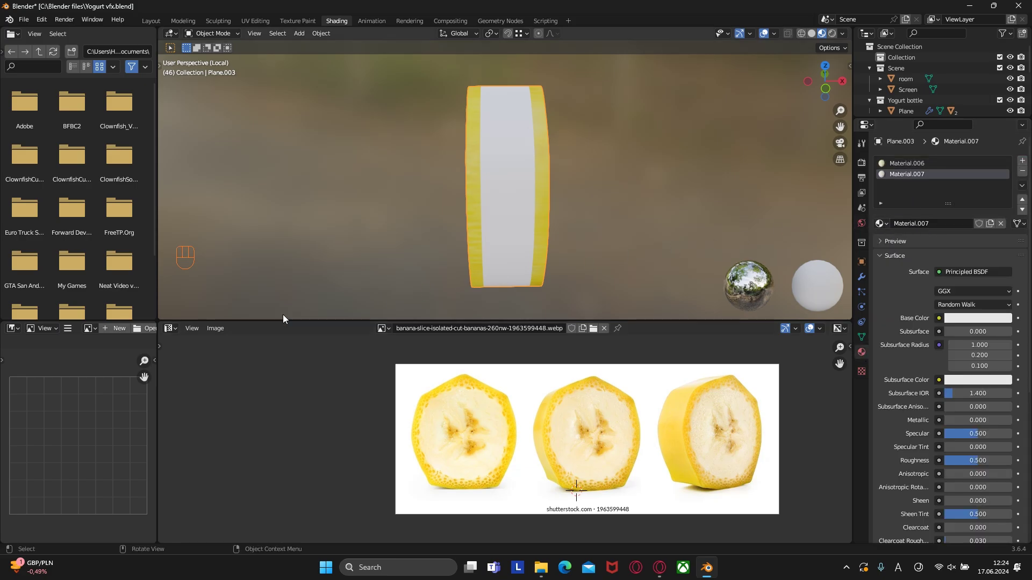
click(170, 328)
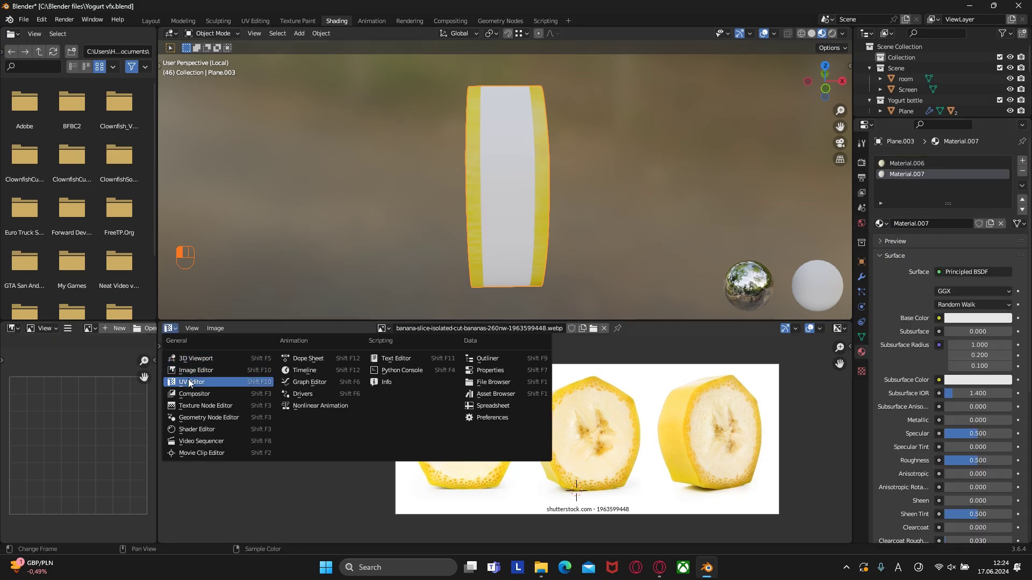
click(191, 381)
click(171, 329)
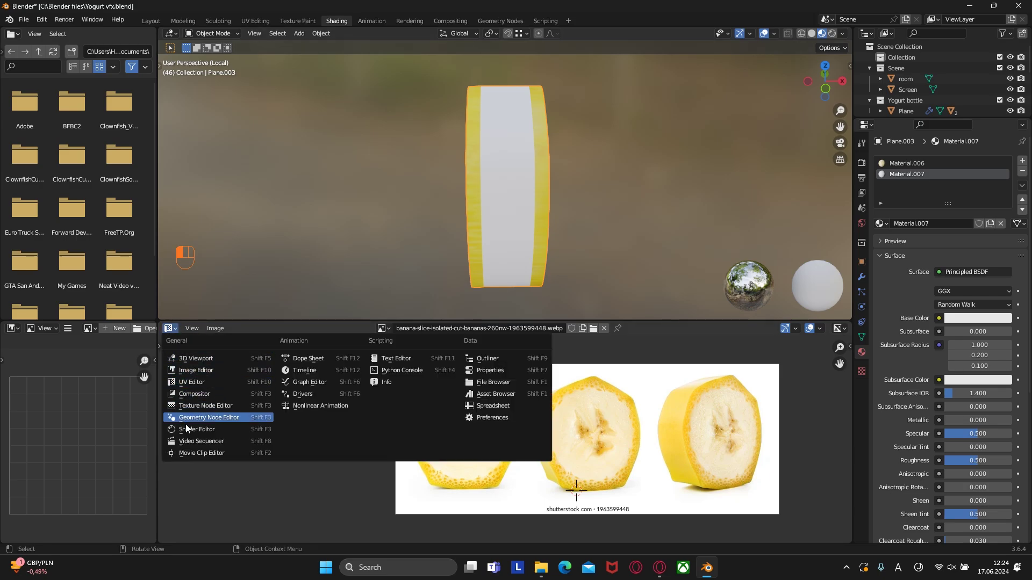
click(209, 429)
Feed Material.007's Base Color with an image texture loaded from Downloads
click(647, 394)
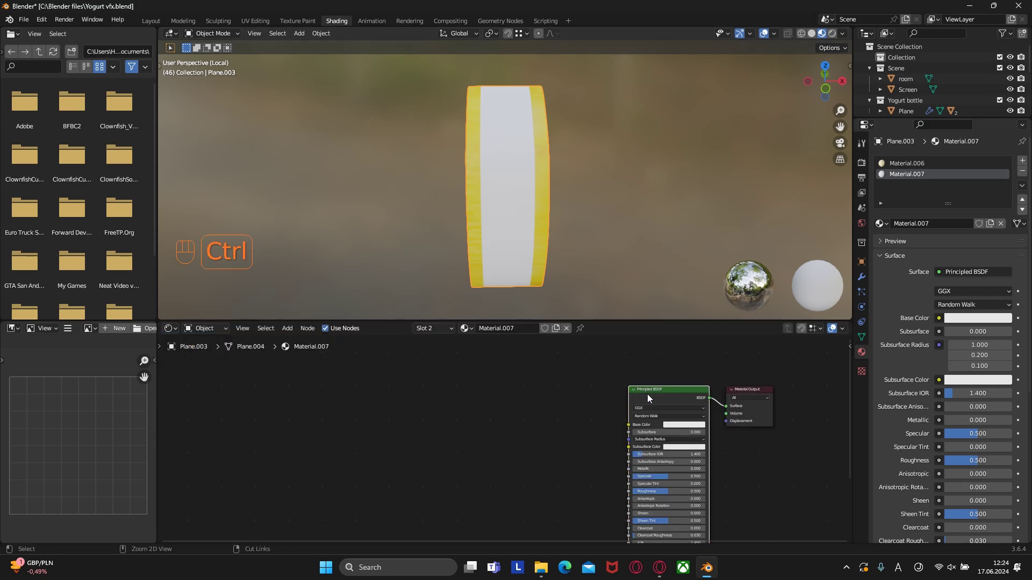
key(ctrl+t)
click(598, 428)
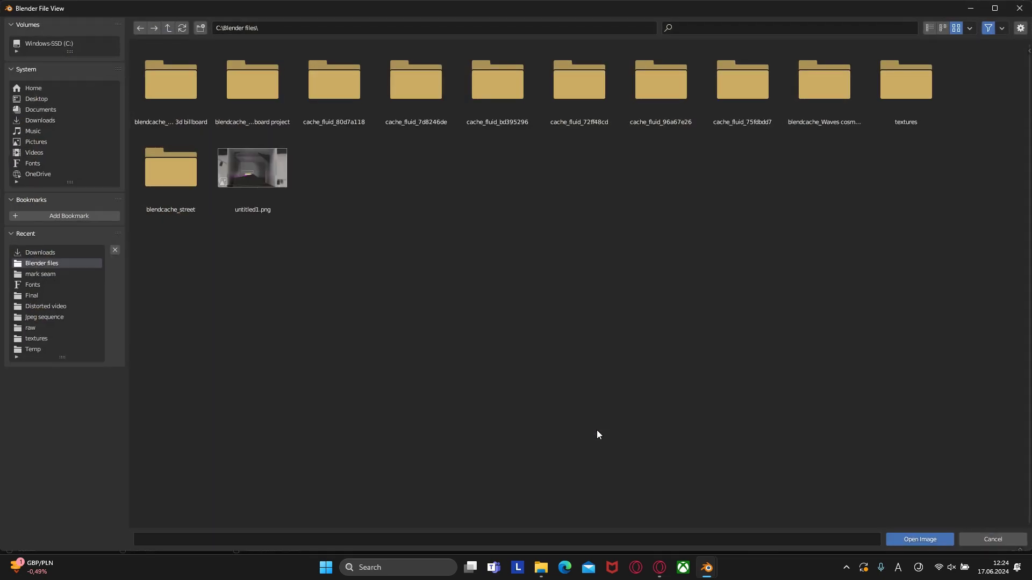
click(48, 253)
double_click(488, 257)
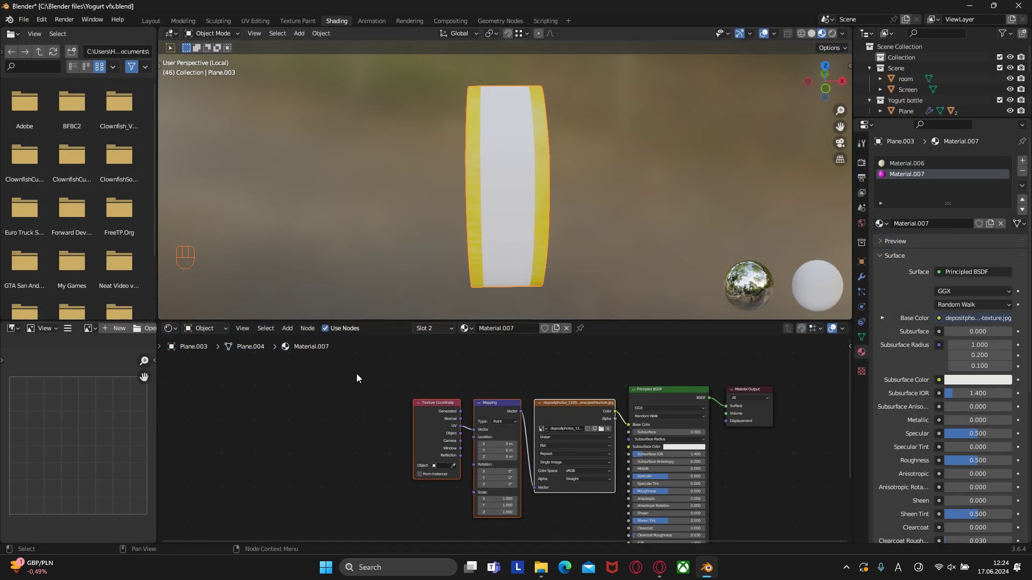
Assign Material.007 to the slice's connected outer edge faces
click(171, 328)
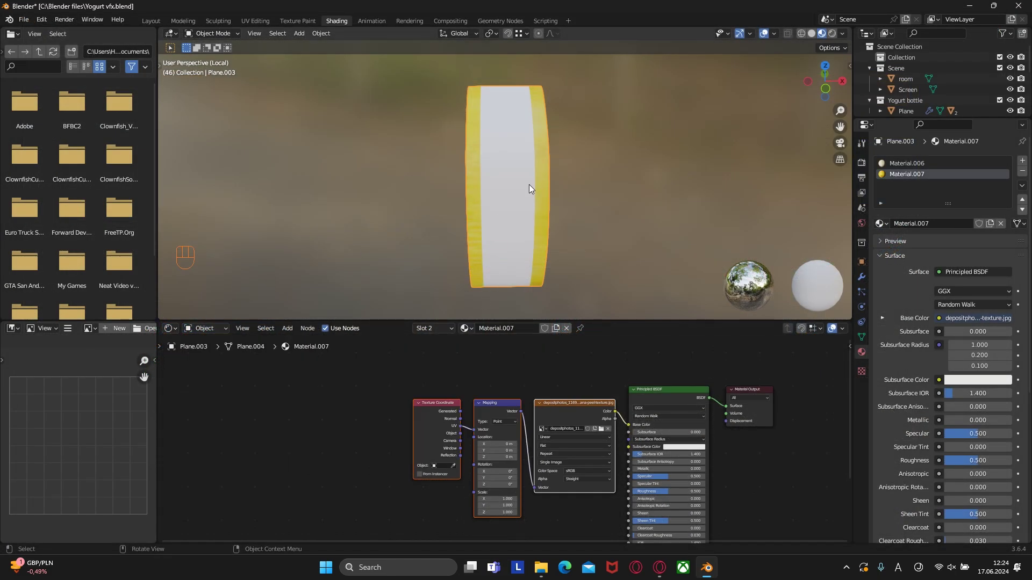
key(Tab)
click(513, 156)
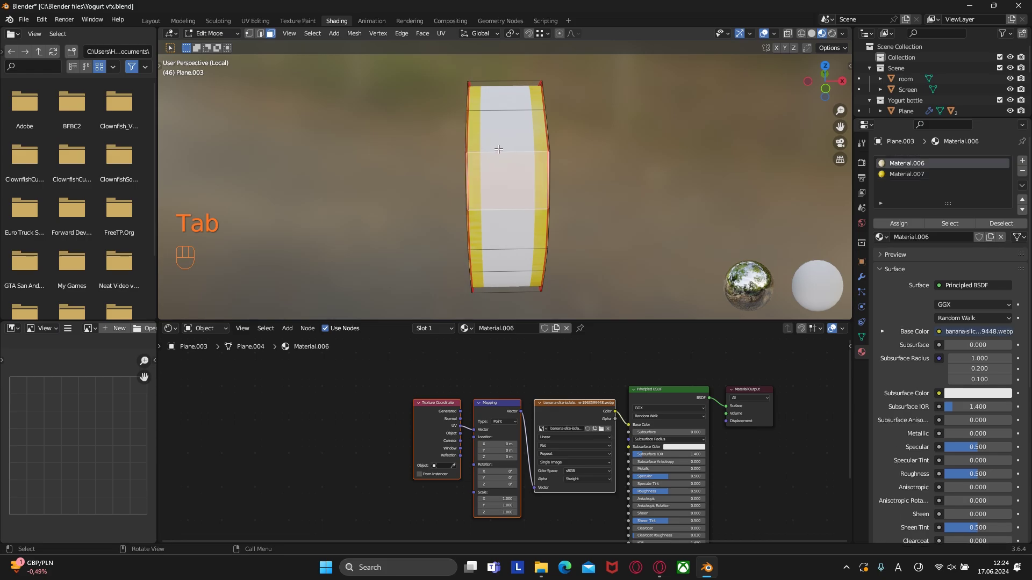
key(l)
click(899, 176)
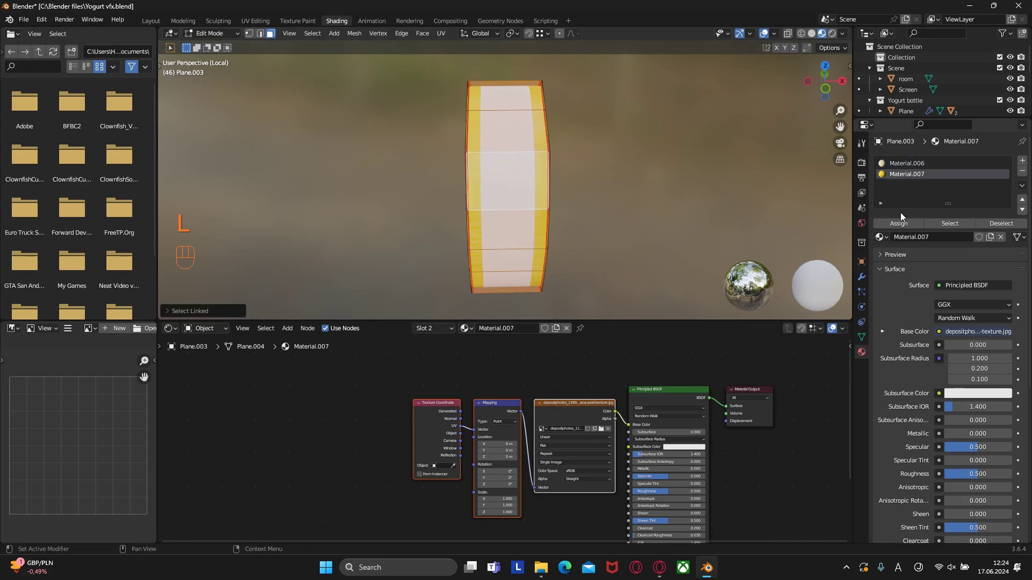
click(900, 222)
mouse_move(575, 201)
middle_down()
mouse_move(580, 218)
mouse_move(519, 217)
mouse_move(563, 201)
middle_up()
key(Tab)
scroll(565, 225, up, 3)
click(170, 329)
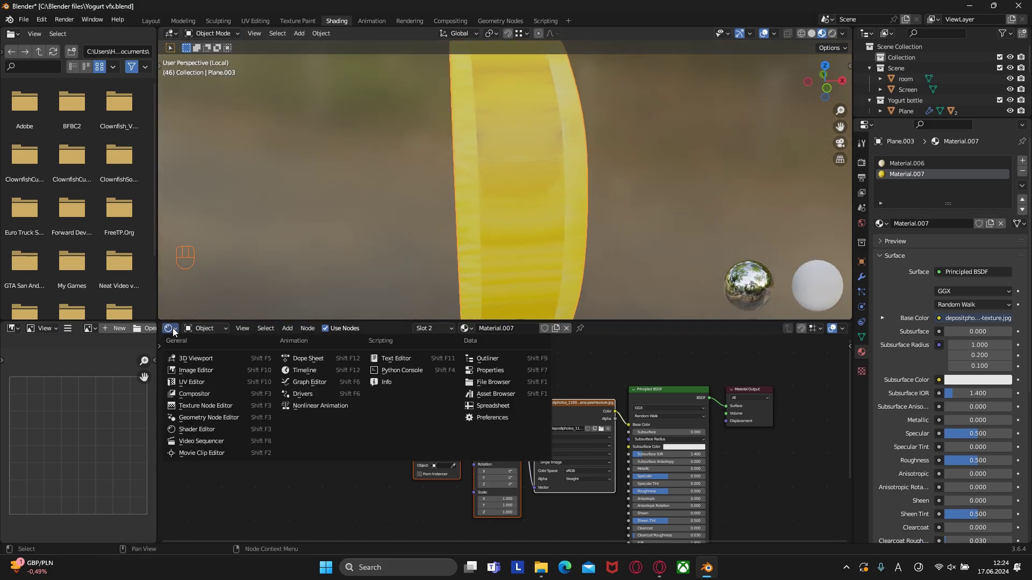
Unwrap the slice's outer edge faces in the UV Editor
click(188, 382)
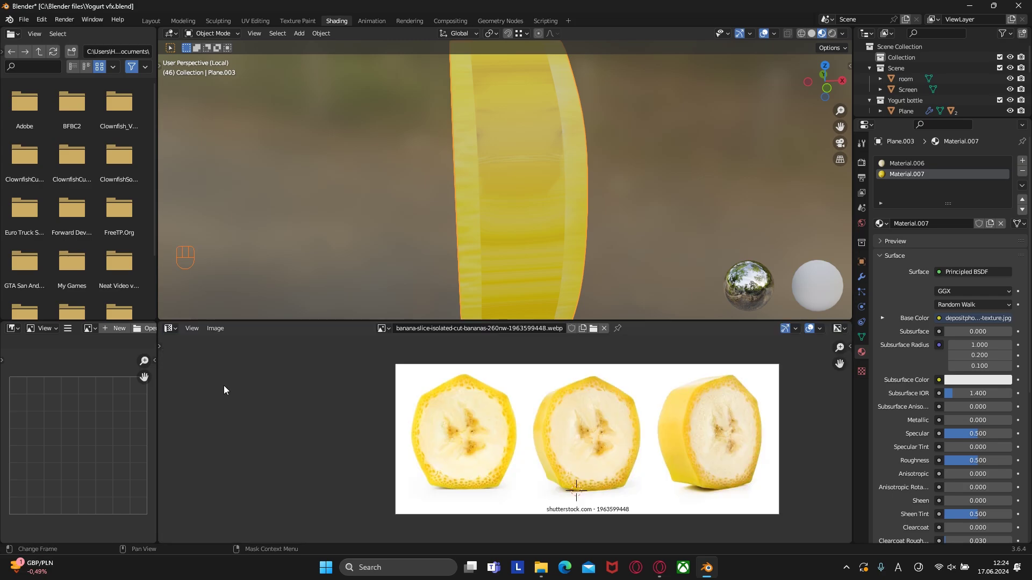
key(Tab)
scroll(576, 427, down, 2)
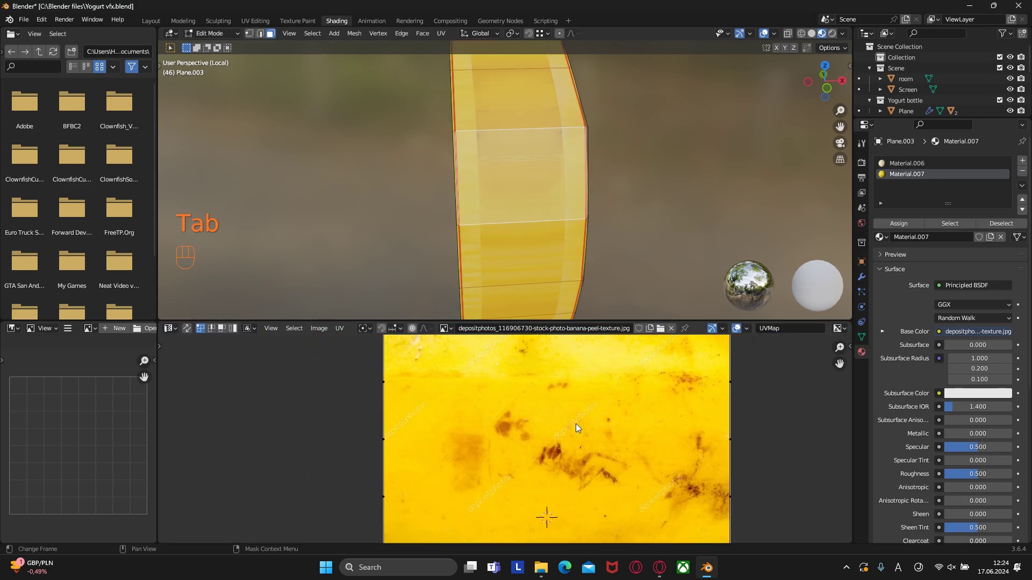
click(503, 238)
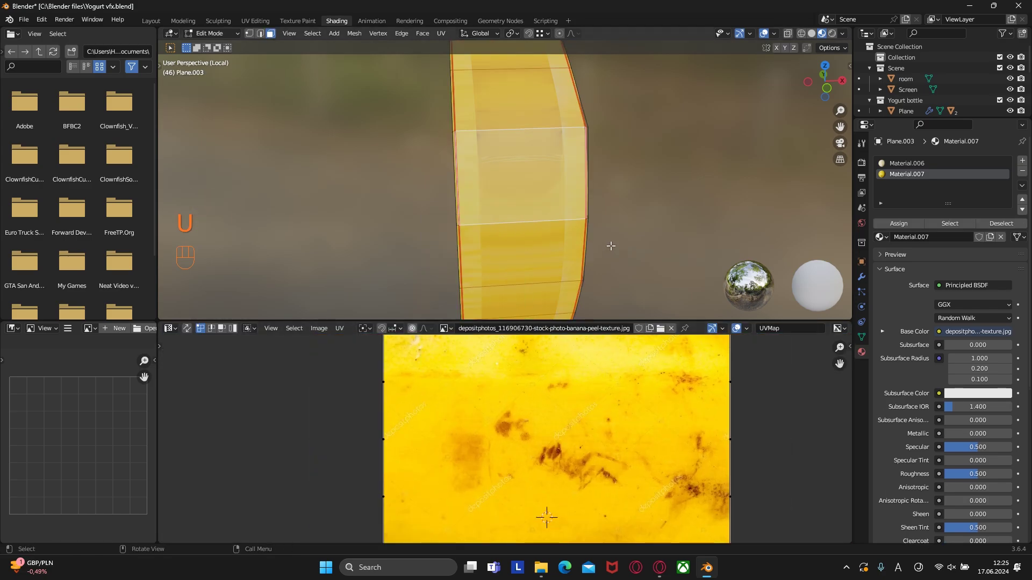
key(u)
click(525, 231)
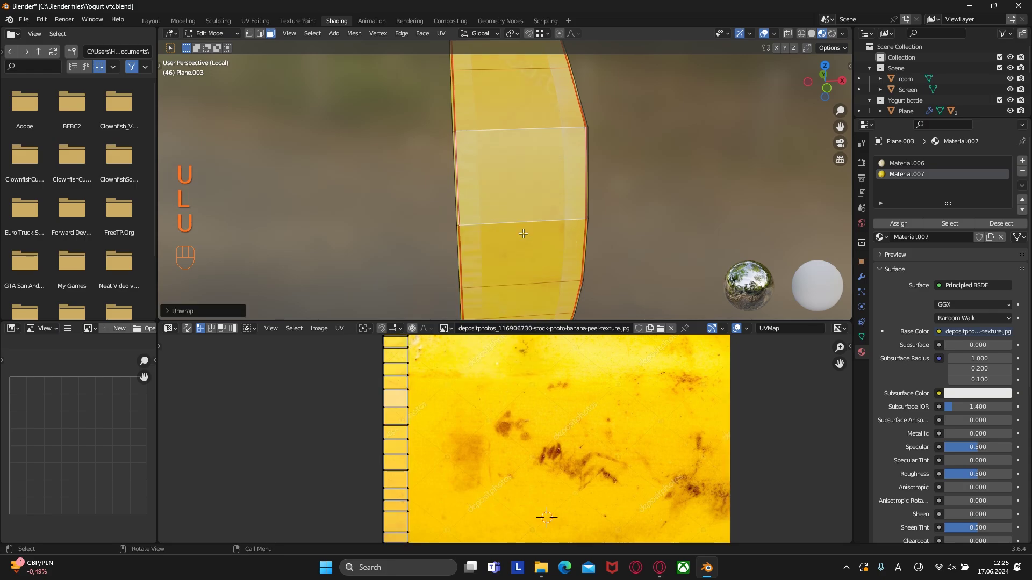
scroll(498, 402, down, 3)
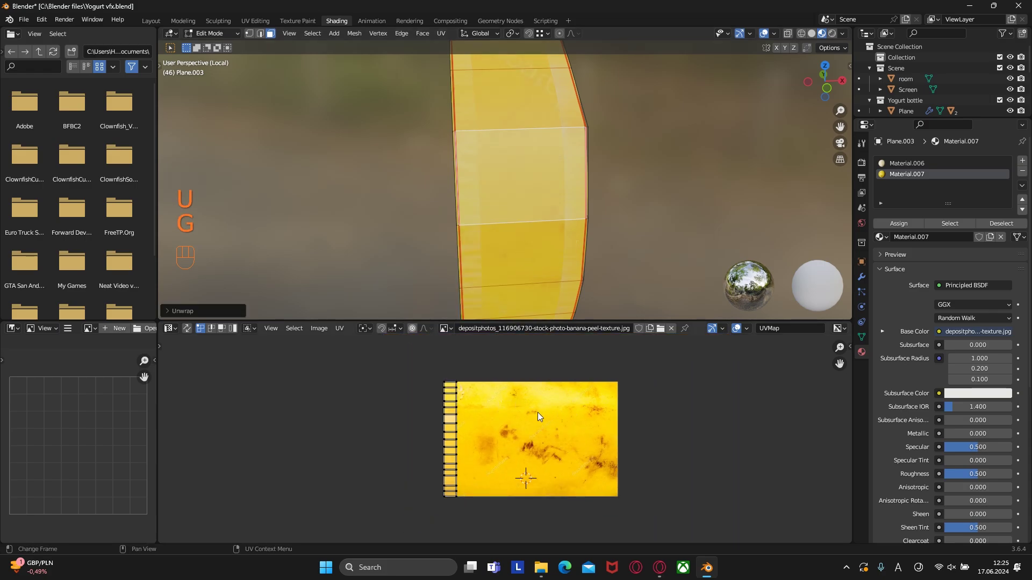
Lay the peel UV strip horizontally, centred and stretched wider across the peel photo
key(a)
key(g)
click(596, 412)
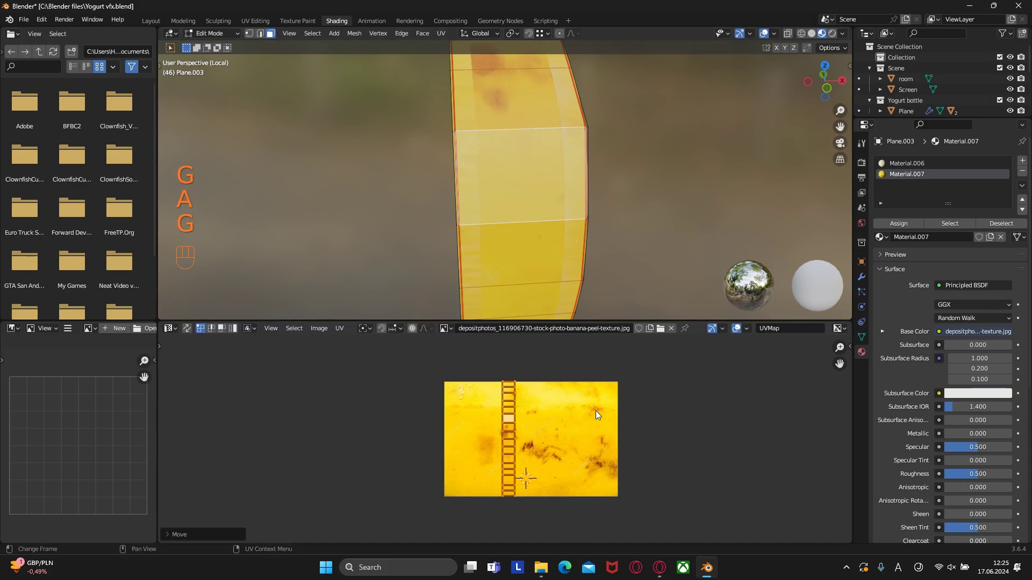
key(r)
click(590, 413)
key(g)
click(613, 419)
key(s)
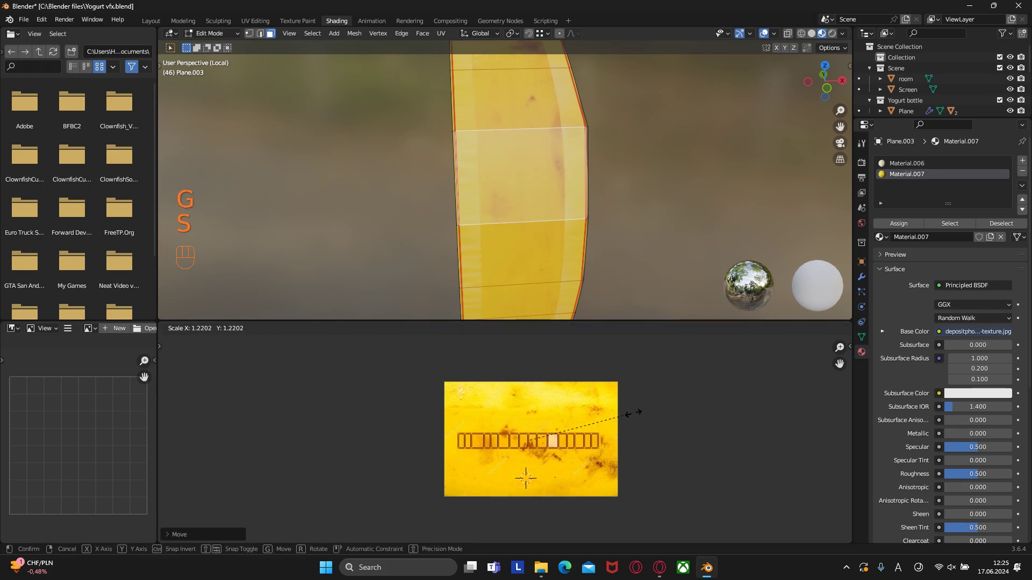
click(654, 411)
Add a centred edge loop around the rim and bevel it into two loops
middle_drag(588, 167, 571, 180)
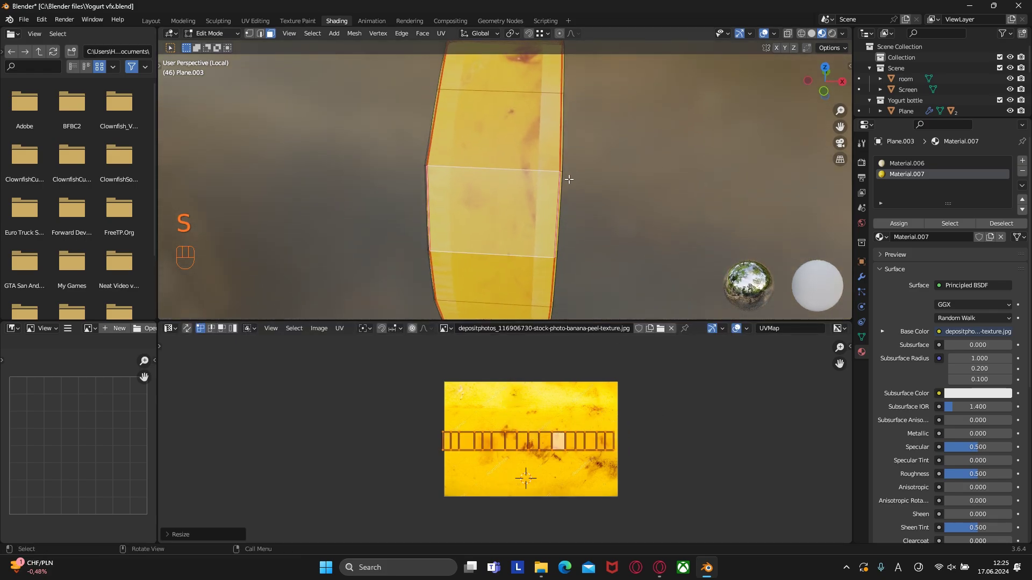
key(ctrl+r)
click(513, 167)
right_click(514, 167)
key(ctrl+b)
click(655, 179)
key(Tab)
middle_drag(655, 180, 602, 239)
click(173, 329)
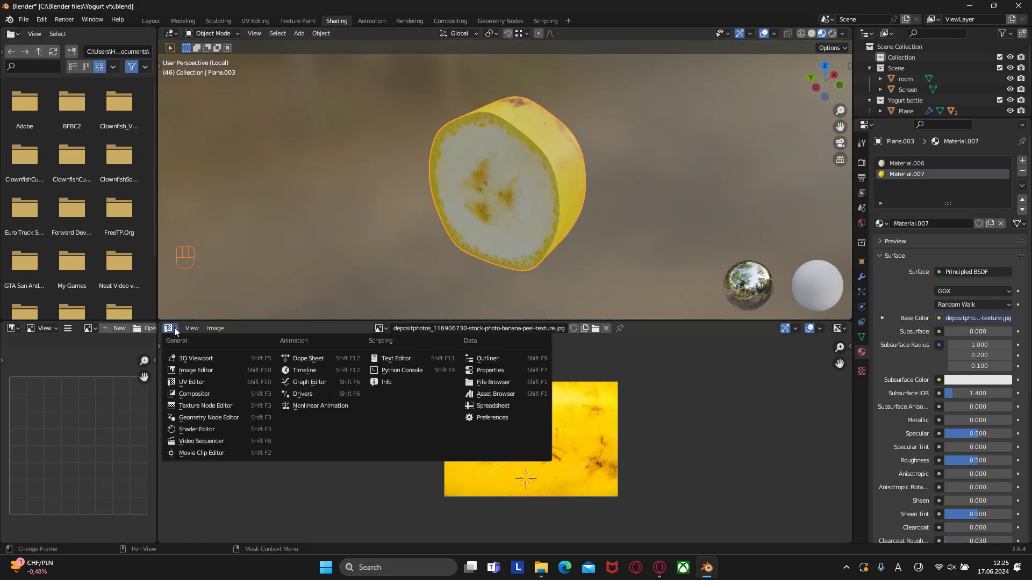
Add a Bump node beside the peel material's Principled BSDF
click(197, 430)
middle_drag(545, 436, 458, 375)
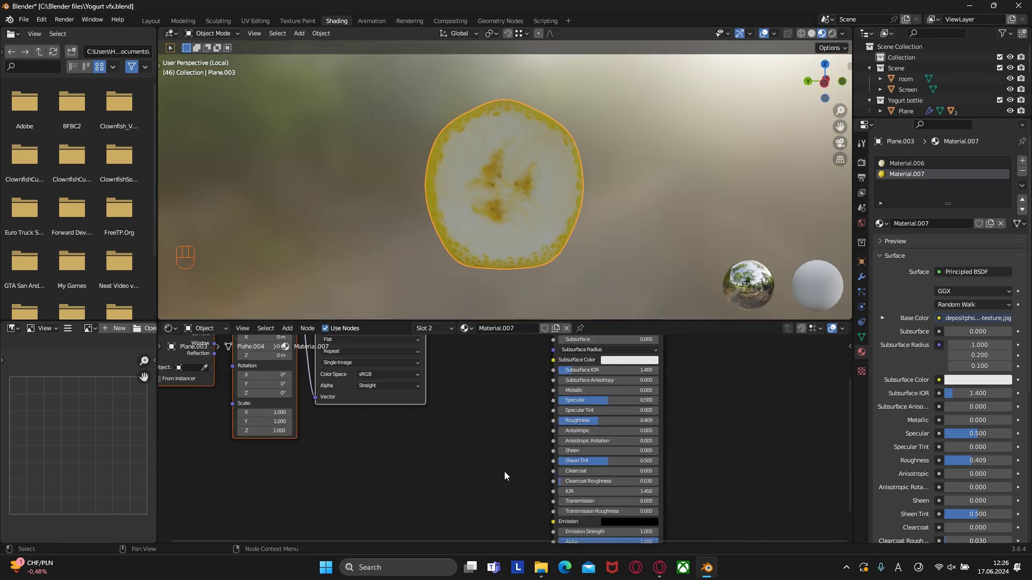
key(shift+a)
click(495, 424)
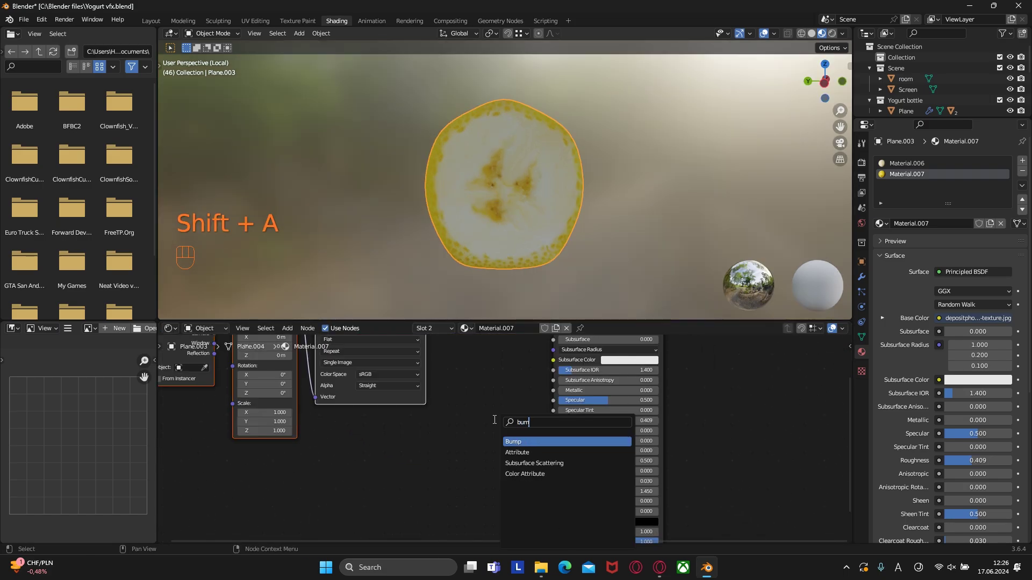
click(515, 441)
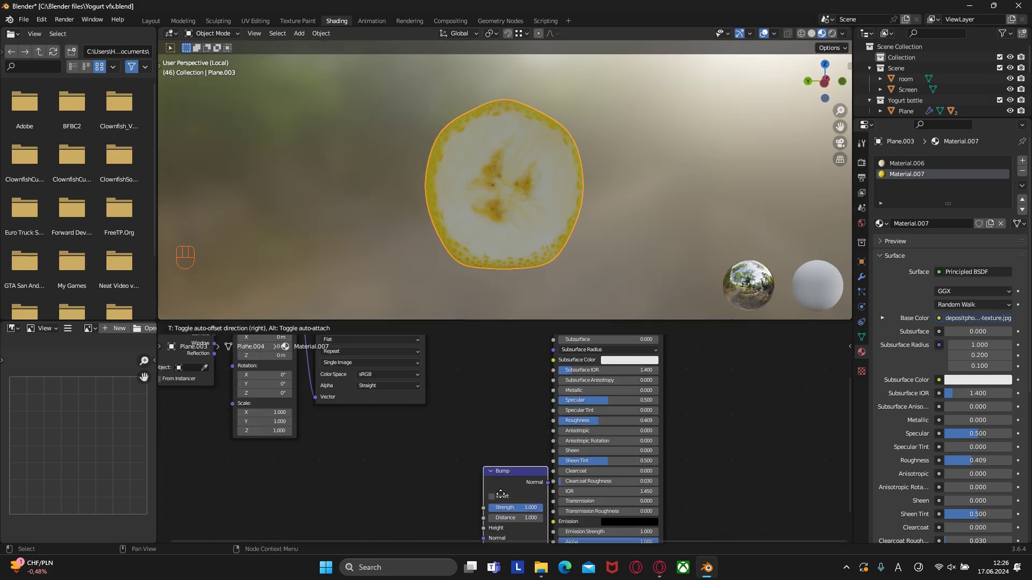
click(548, 438)
drag(566, 419, 556, 431)
middle_drag(563, 189, 487, 212)
middle_drag(480, 368, 482, 410)
scroll(512, 449, down, 3)
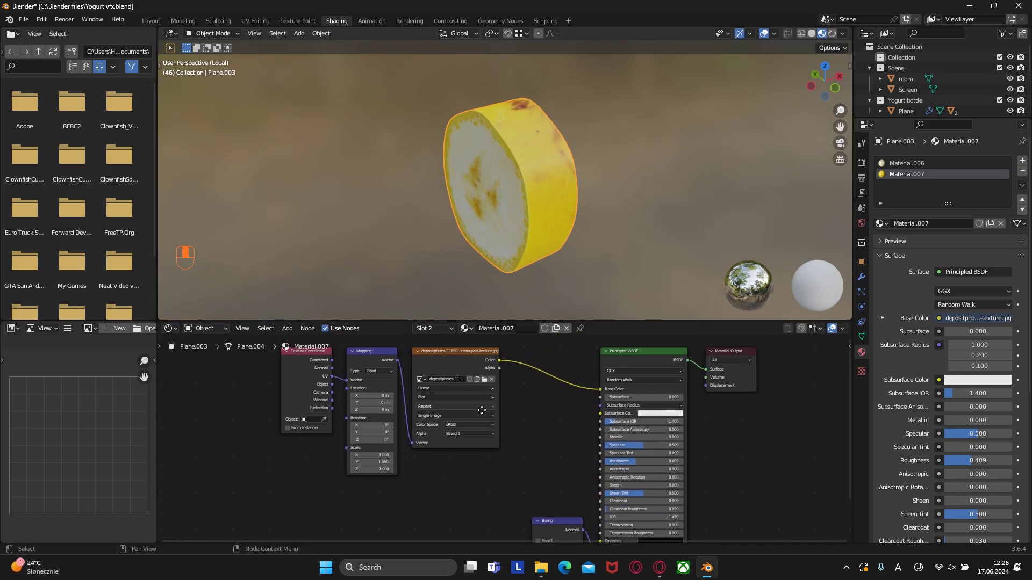
Drive bump Height from the peel texture colour and lower Strength for subtle relief
drag(499, 359, 532, 483)
mouse_move(540, 161)
middle_down()
mouse_move(502, 169)
mouse_move(524, 162)
middle_up()
scroll(499, 172, up, 2)
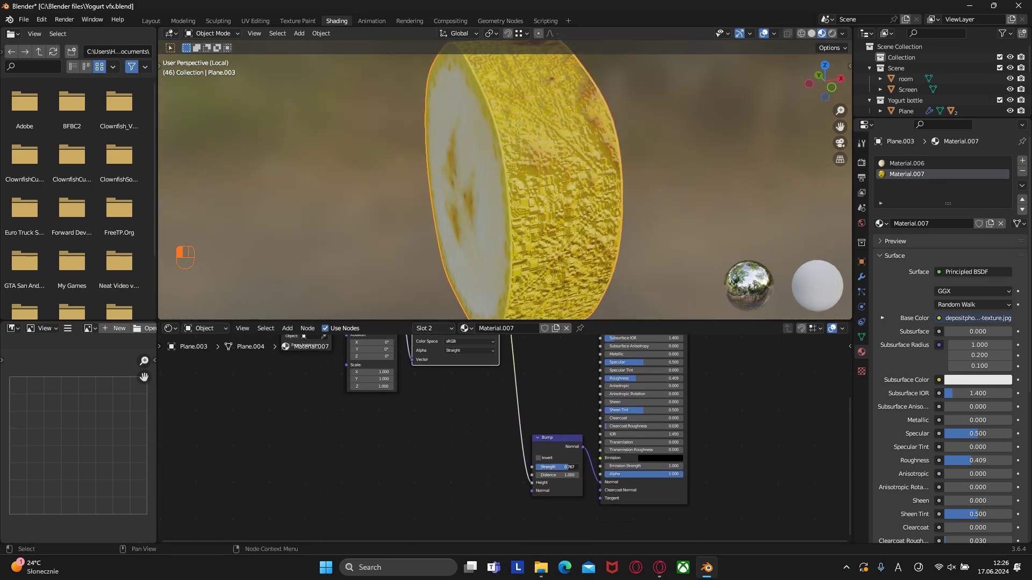
drag(573, 467, 553, 467)
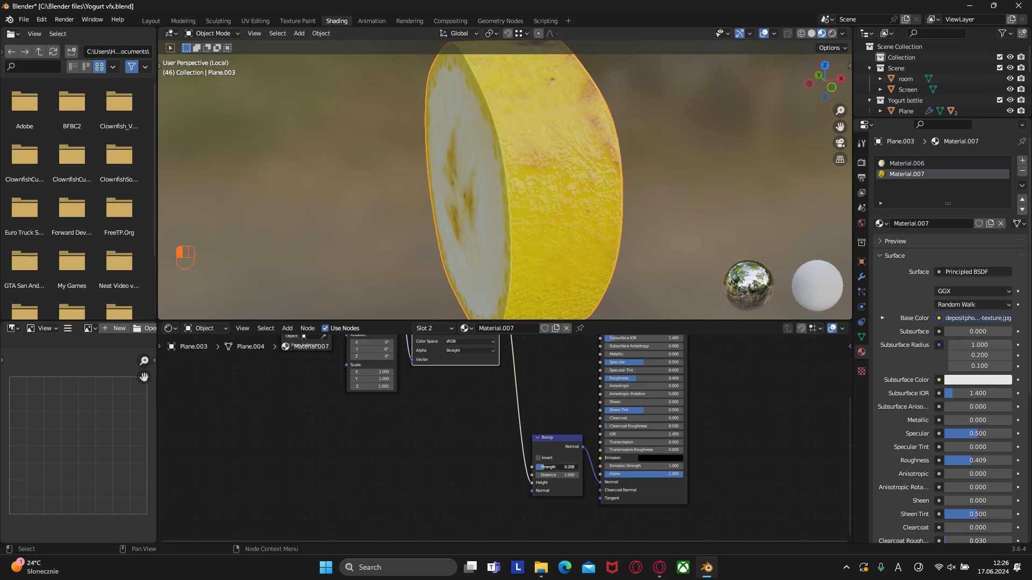
scroll(553, 164, up, 3)
mouse_move(552, 163)
middle_down()
mouse_move(576, 139)
mouse_move(571, 169)
middle_up()
scroll(577, 140, down, 2)
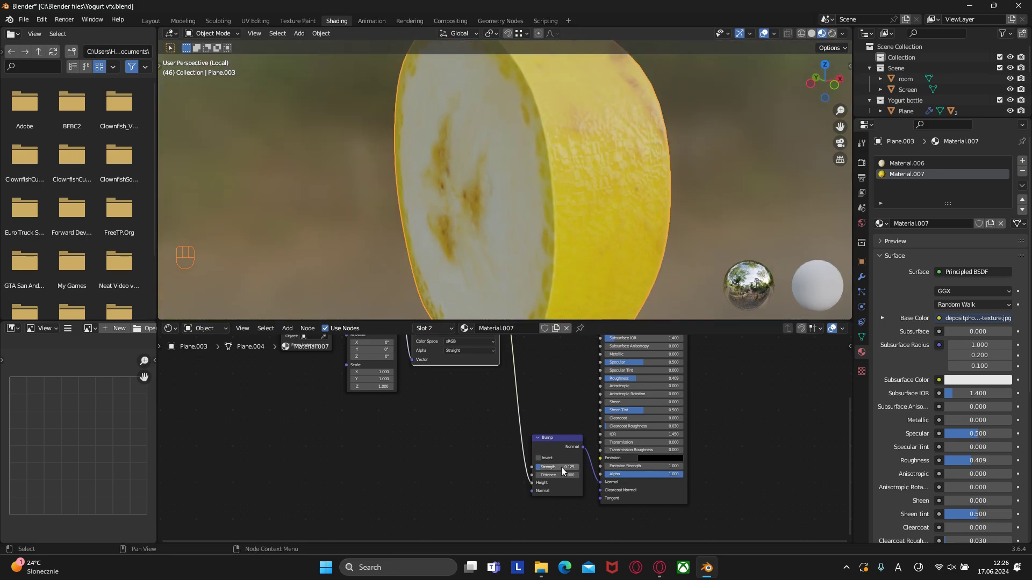
middle_drag(591, 231, 622, 224)
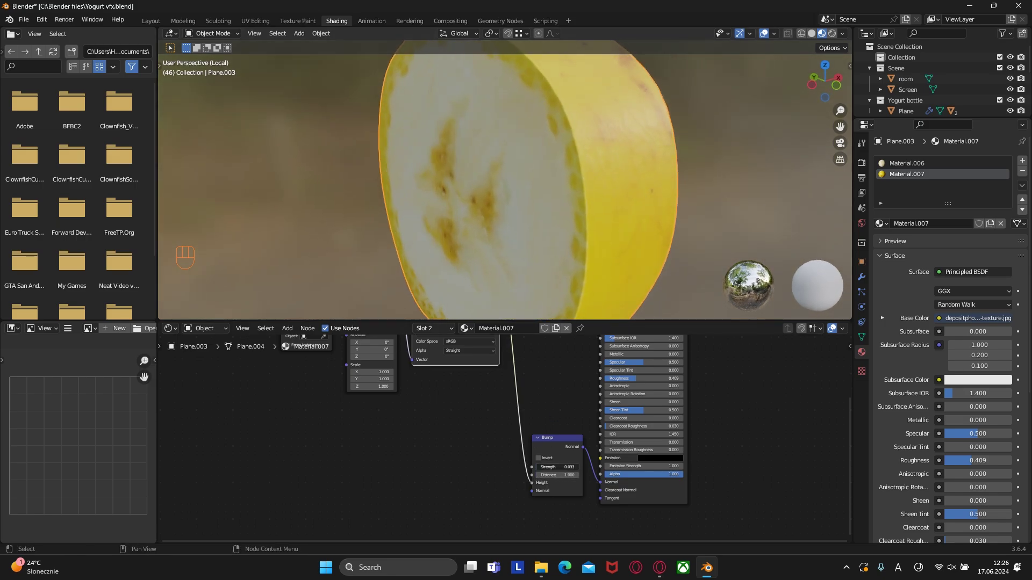
middle_drag(559, 467, 531, 522)
middle_drag(566, 160, 563, 157)
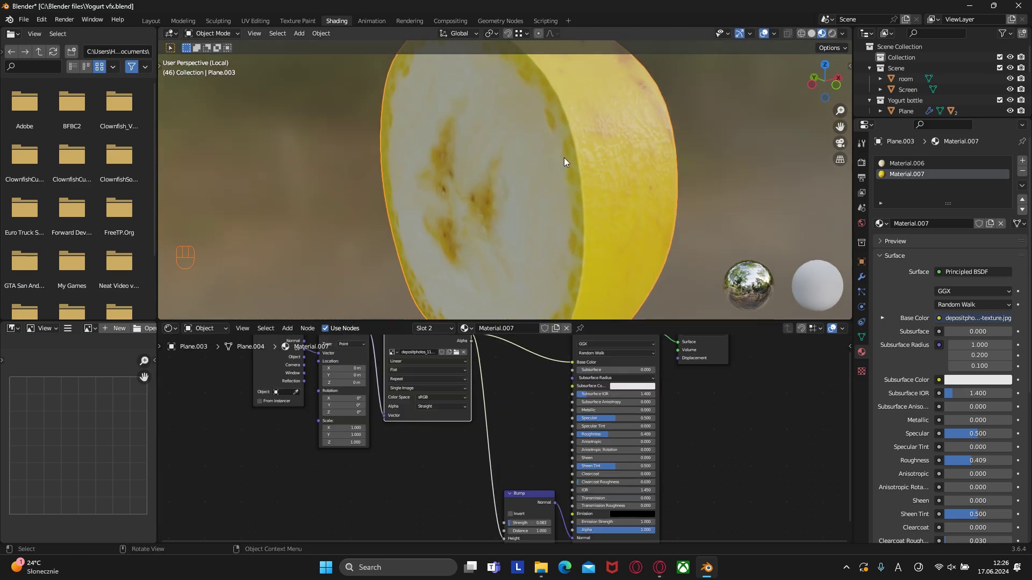
scroll(496, 370, down, 1)
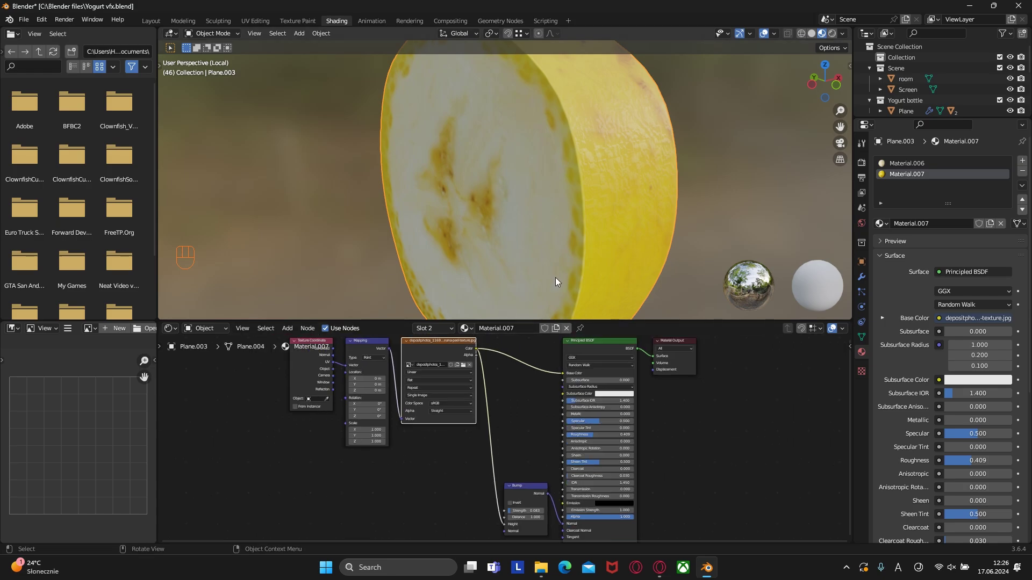
Switch to Material.006 and add a Bump node beside its shader
click(892, 164)
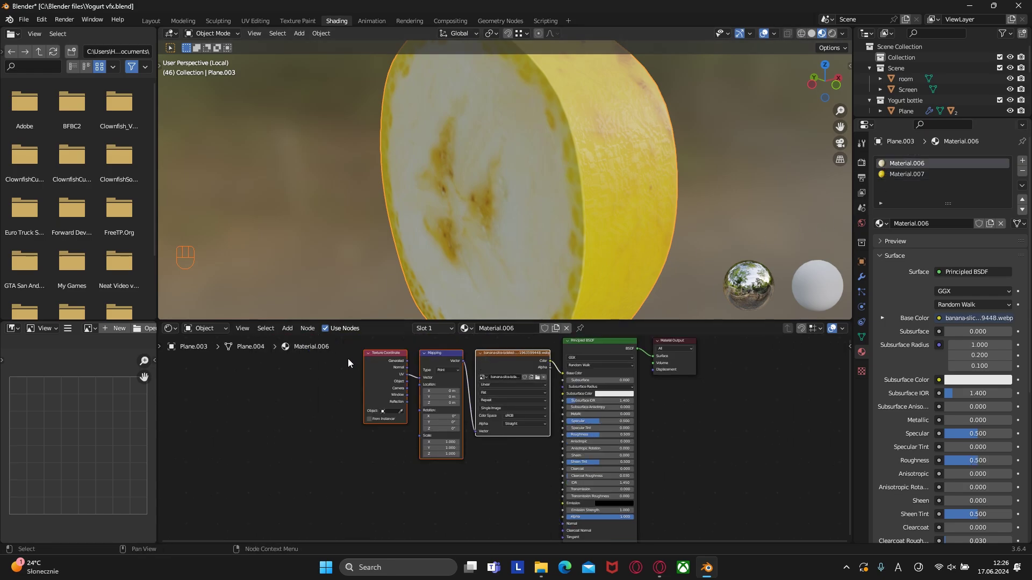
drag(514, 361, 424, 366)
middle_drag(524, 393, 528, 339)
key(shift+a)
mouse_move(515, 377)
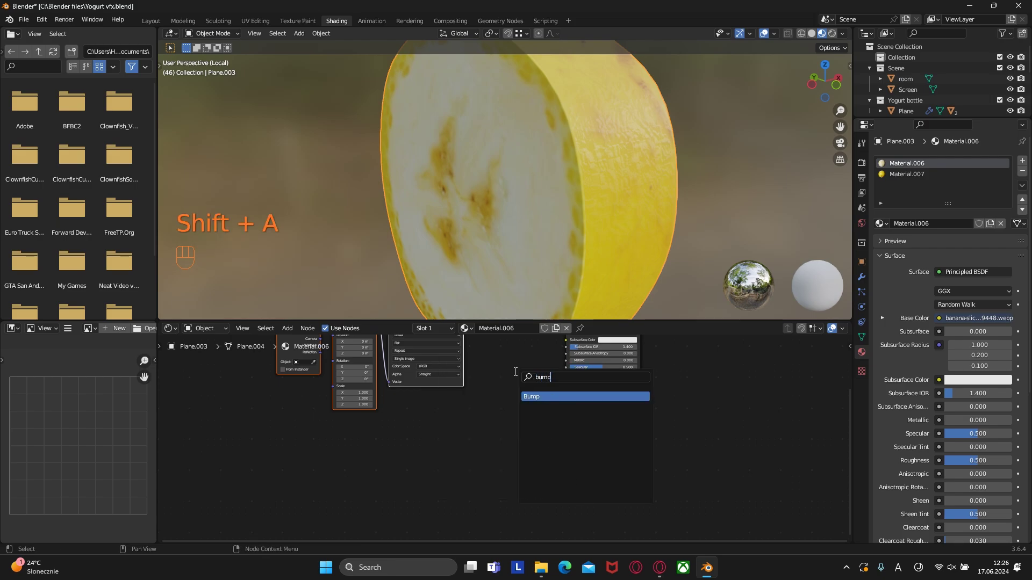
text(bump)
click(531, 397)
click(520, 430)
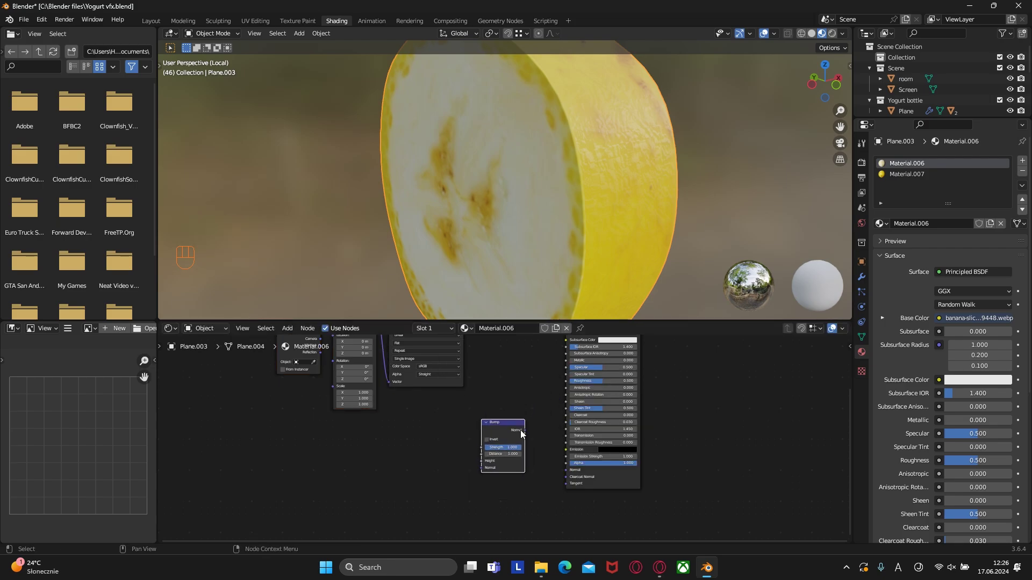
Wire the Bump into the shader's Normal, with the slice texture colour driving Height
drag(542, 452, 563, 469)
middle_drag(514, 392, 523, 470)
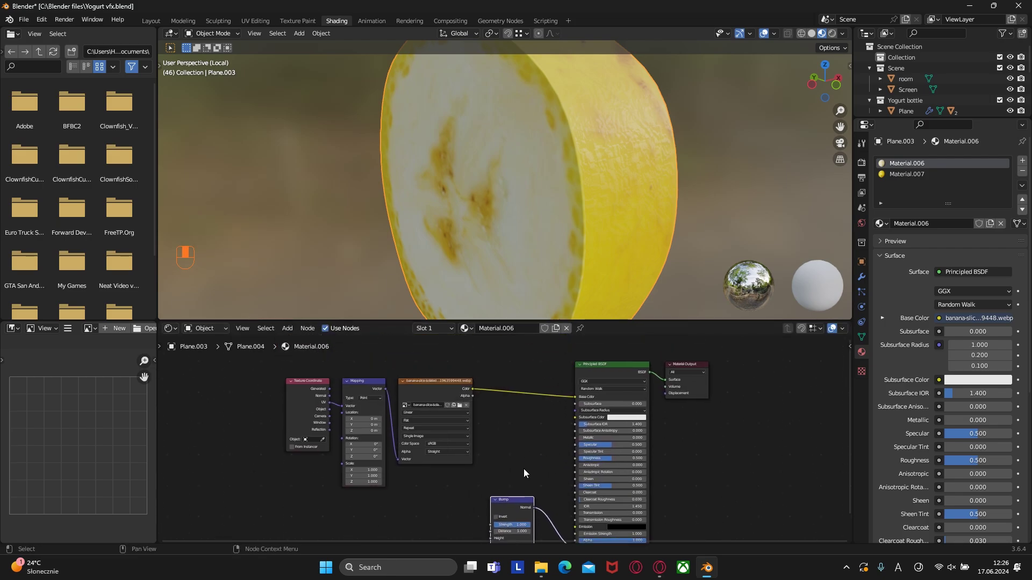
drag(473, 388, 479, 497)
scroll(503, 387, up, 2)
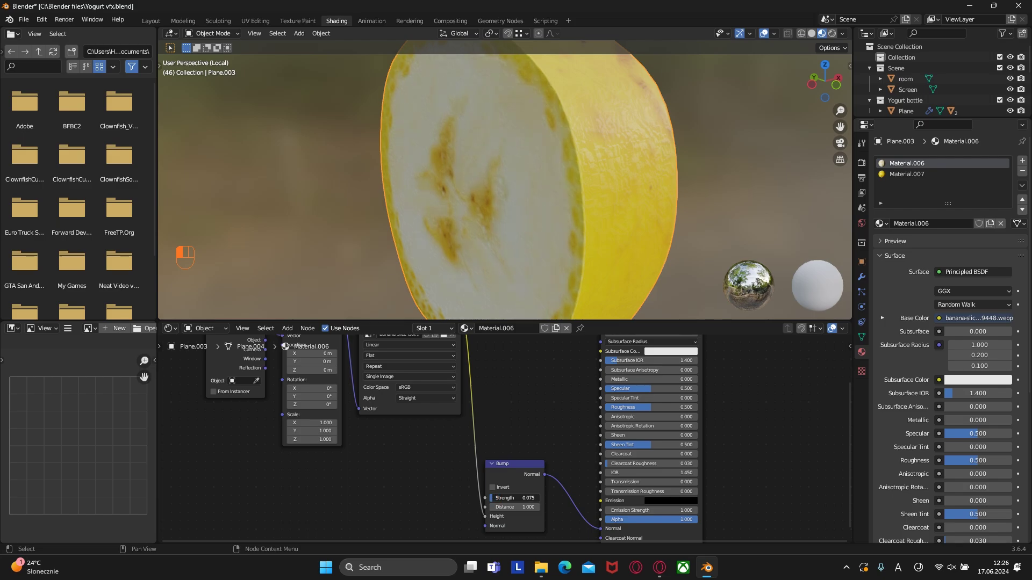
middle_drag(509, 225, 502, 200)
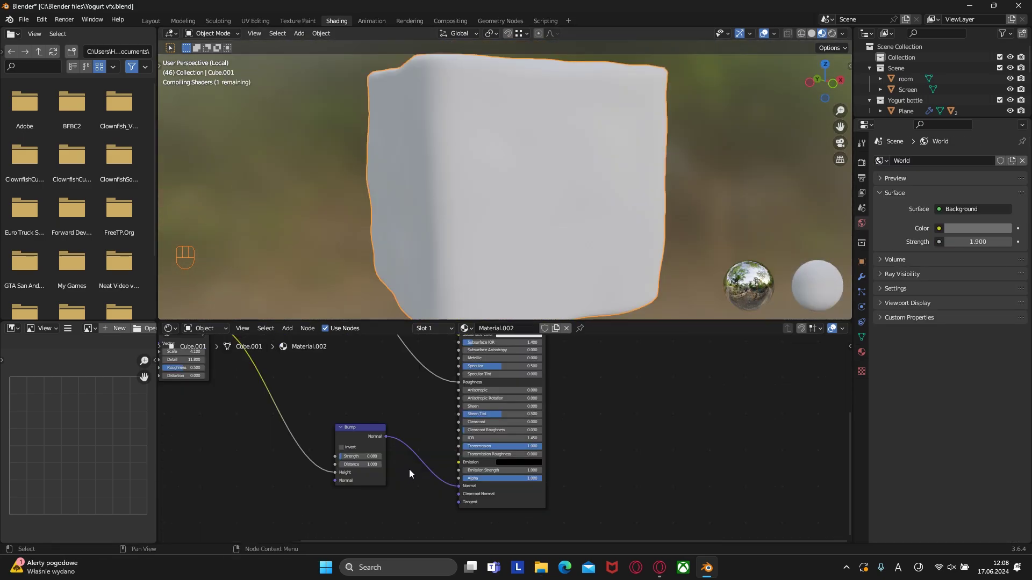
Unwrap the banana slice face and rotate its UVs to line up with the slice photo
scroll(438, 424, down, 2)
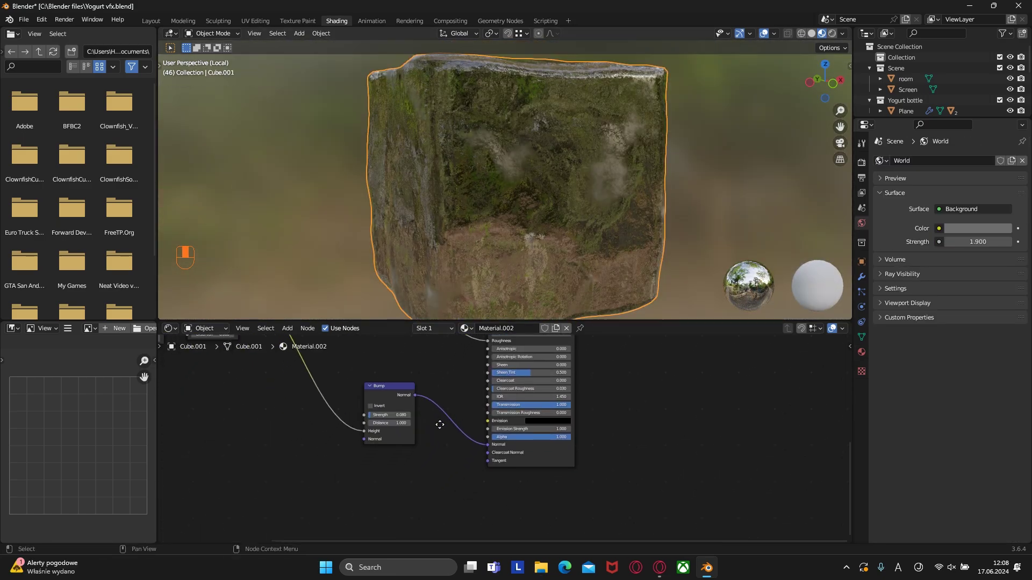
key(u)
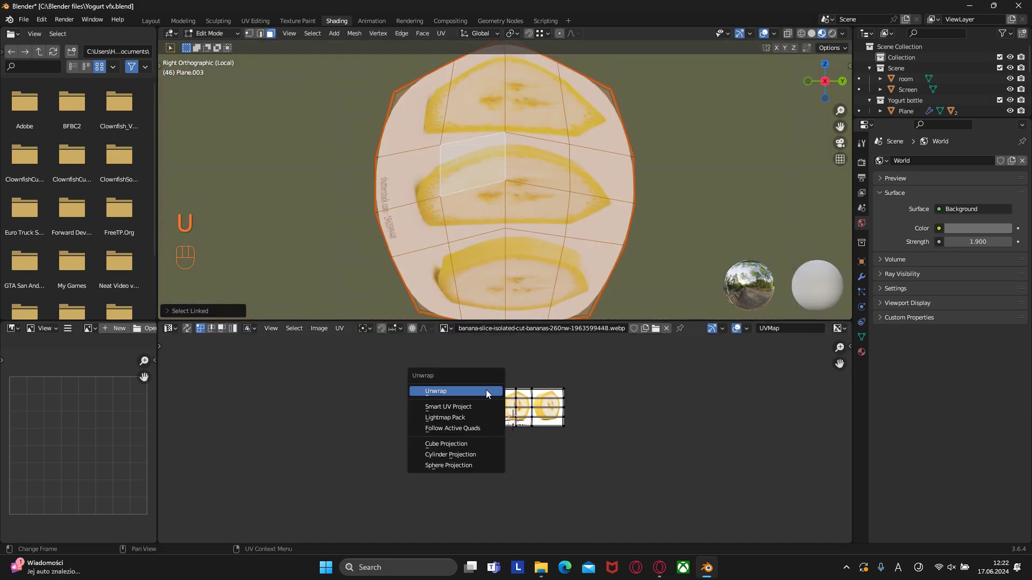
key(u)
scroll(524, 420, up, 5)
key(a)
key(r)
click(529, 430)
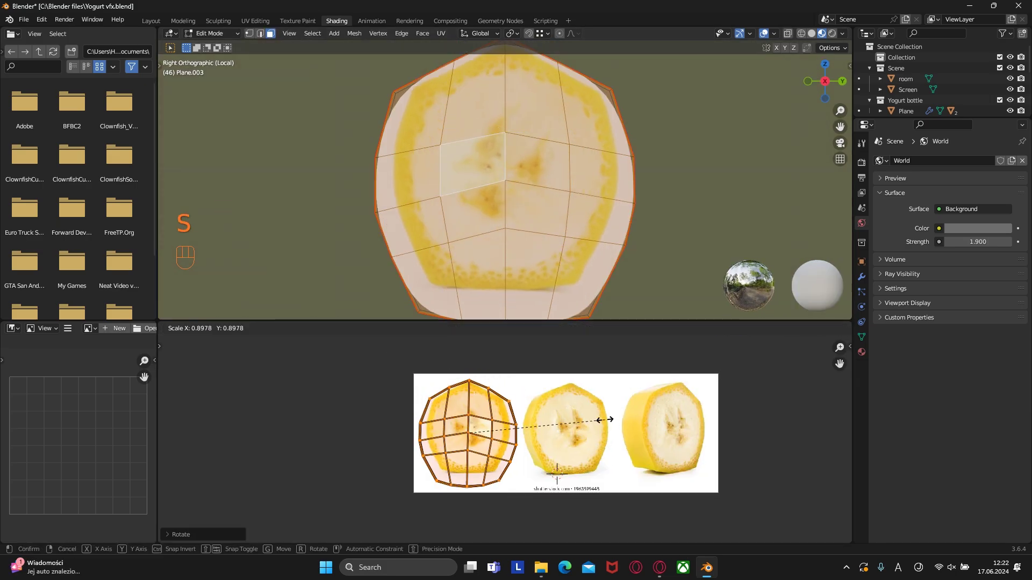
Scale all keyframes in the Graph Editor, rewind the playhead, and play the animation
scroll(586, 459, up, 3)
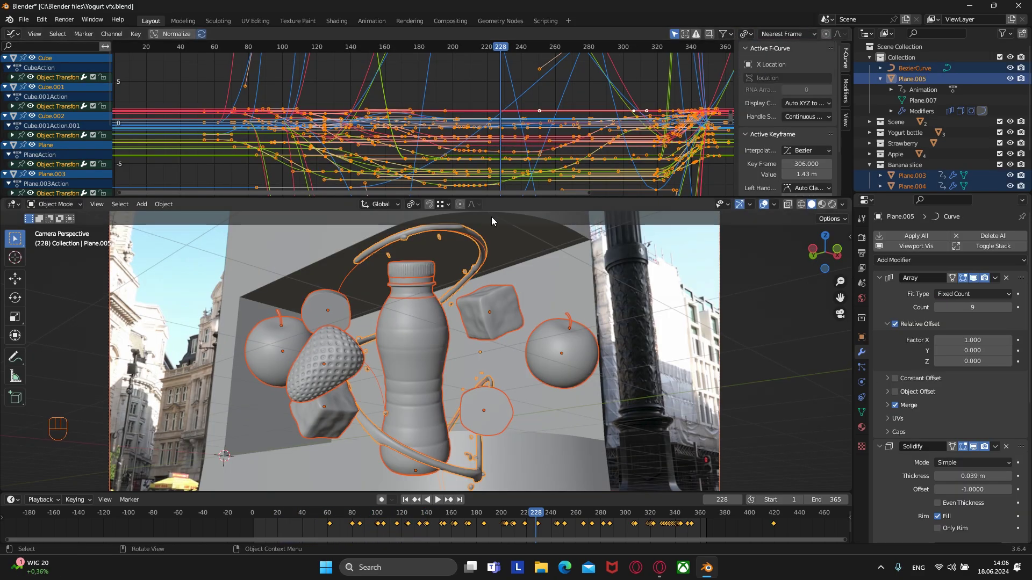
key(a)
key(a)
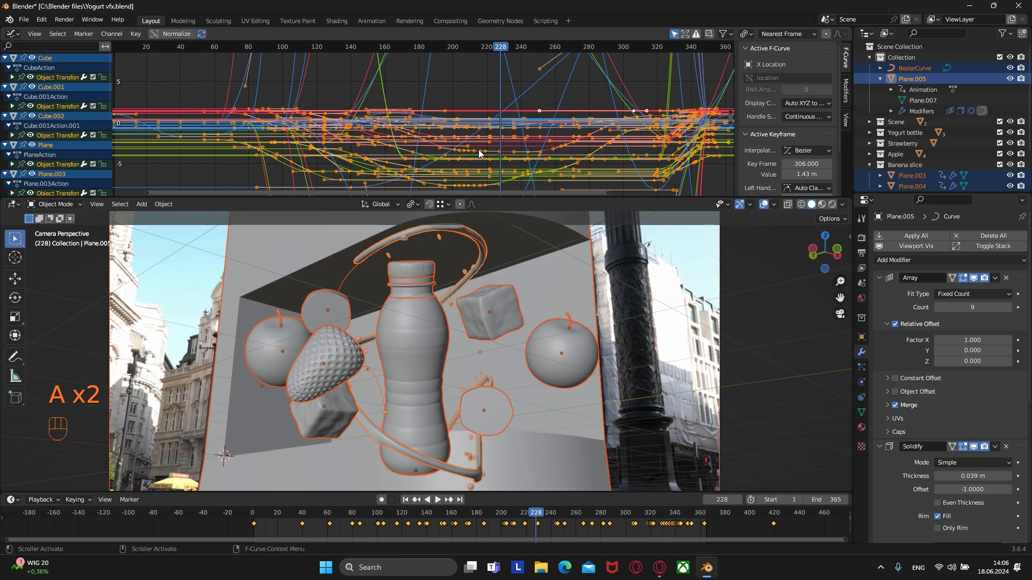
key(s)
click(500, 158)
drag(505, 517, 254, 519)
key(space)
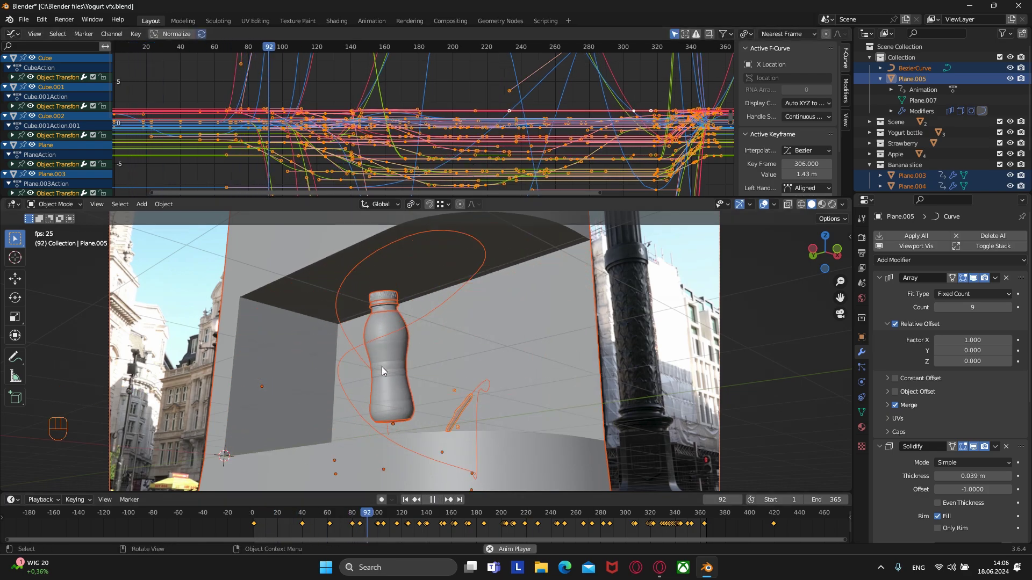